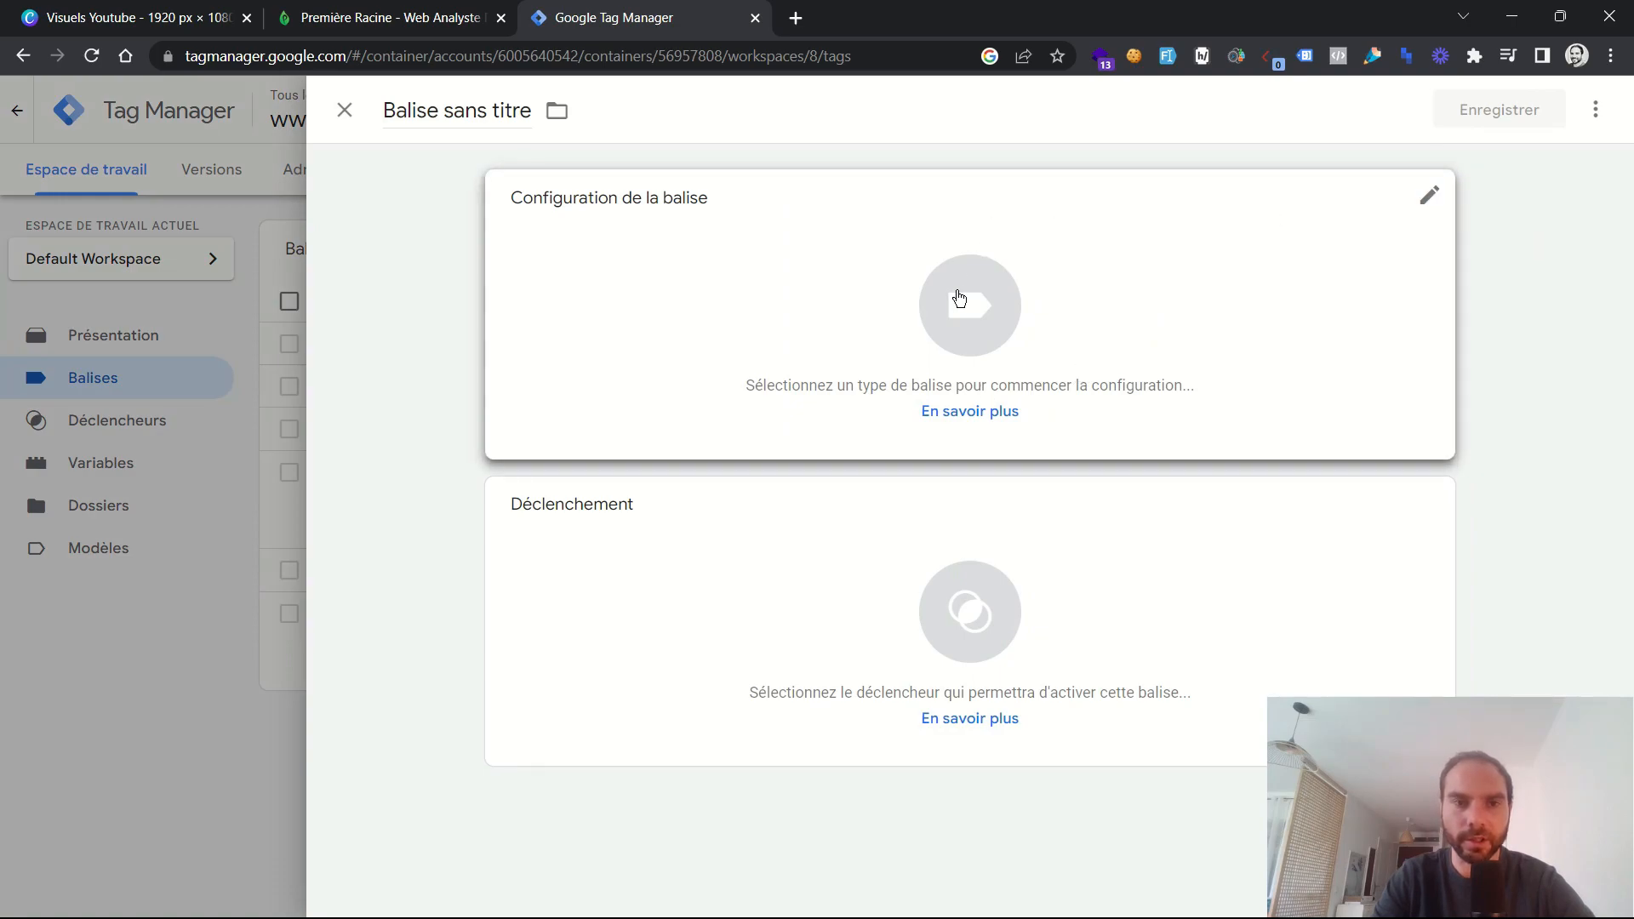
- Add Snapchat's Snap Pixel template from the community gallery to the workspace as the new tag's type
click(953, 300)
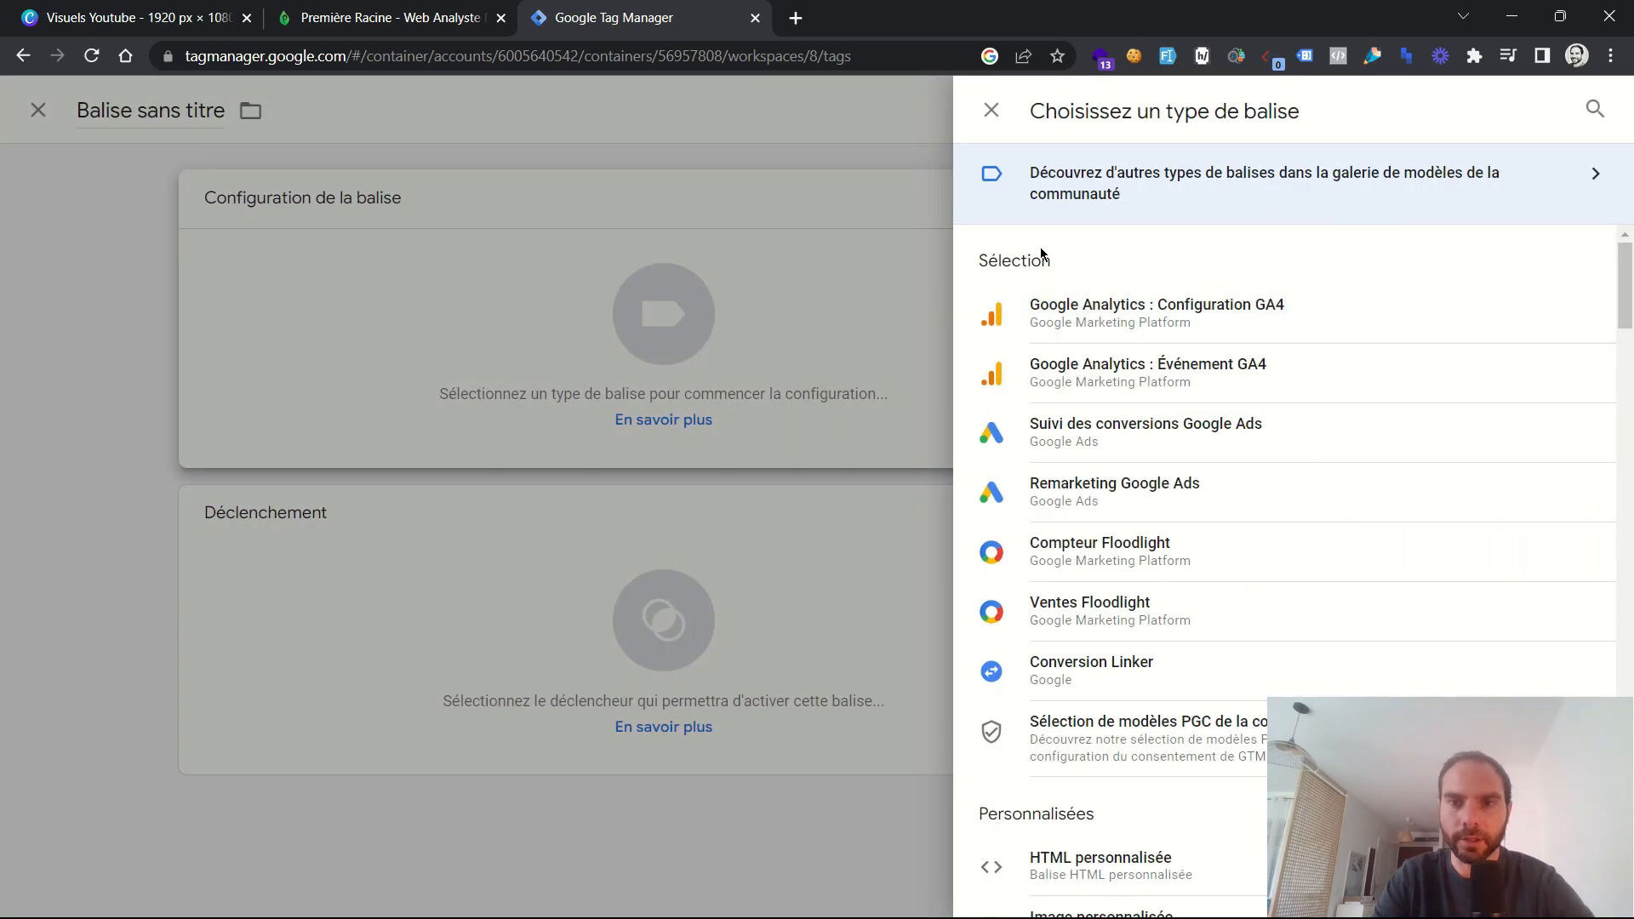
click(1407, 190)
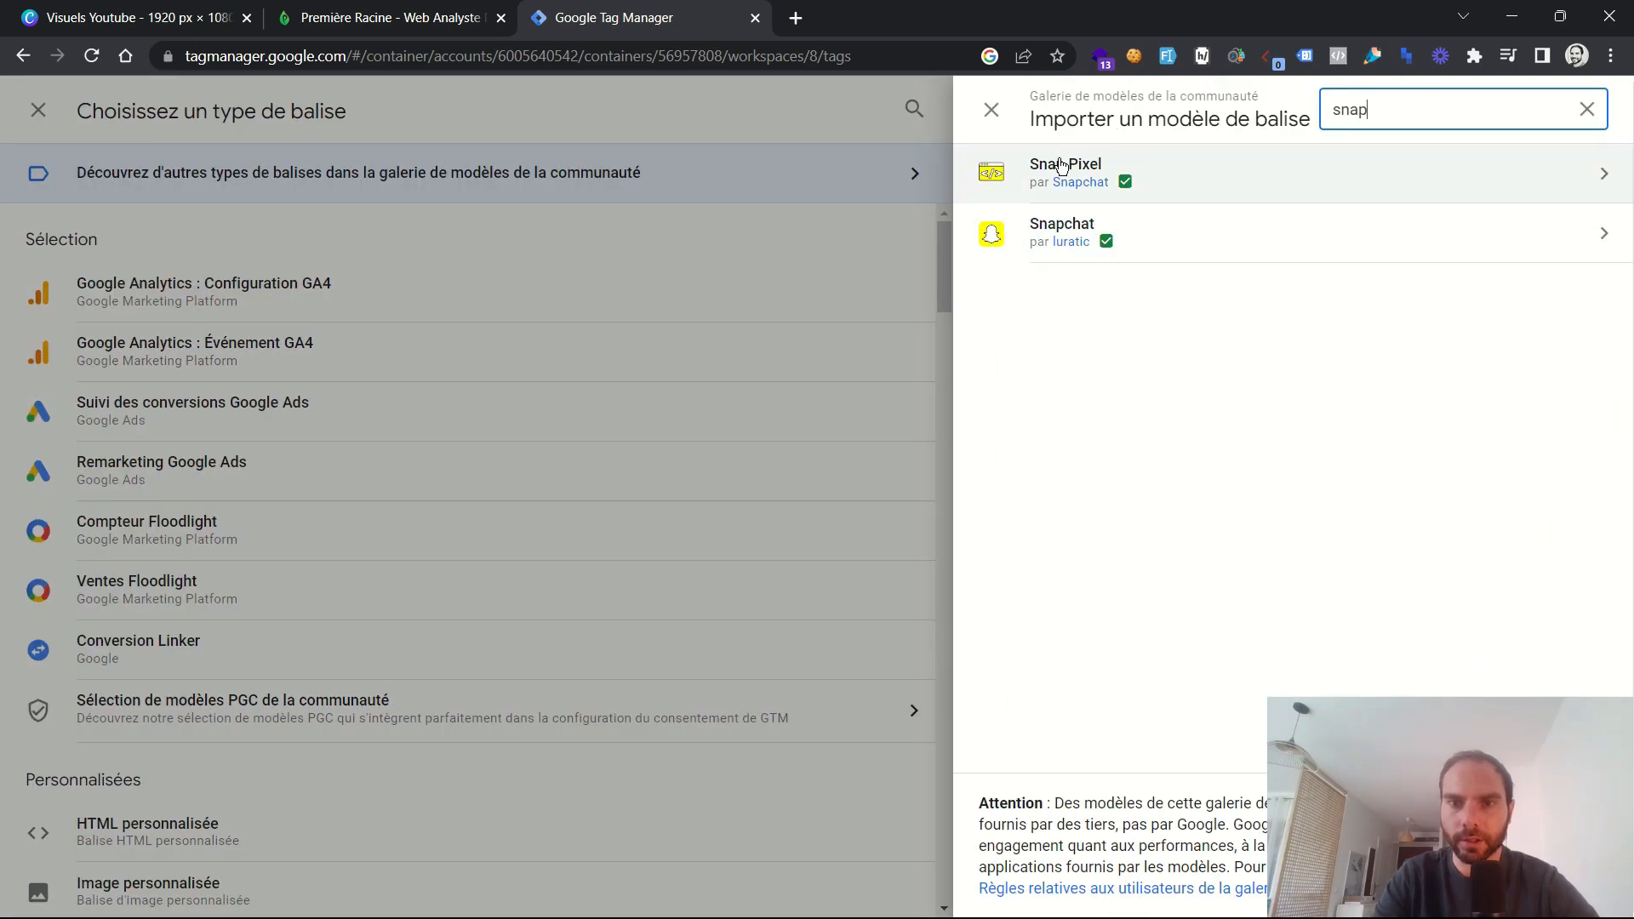
click(1066, 170)
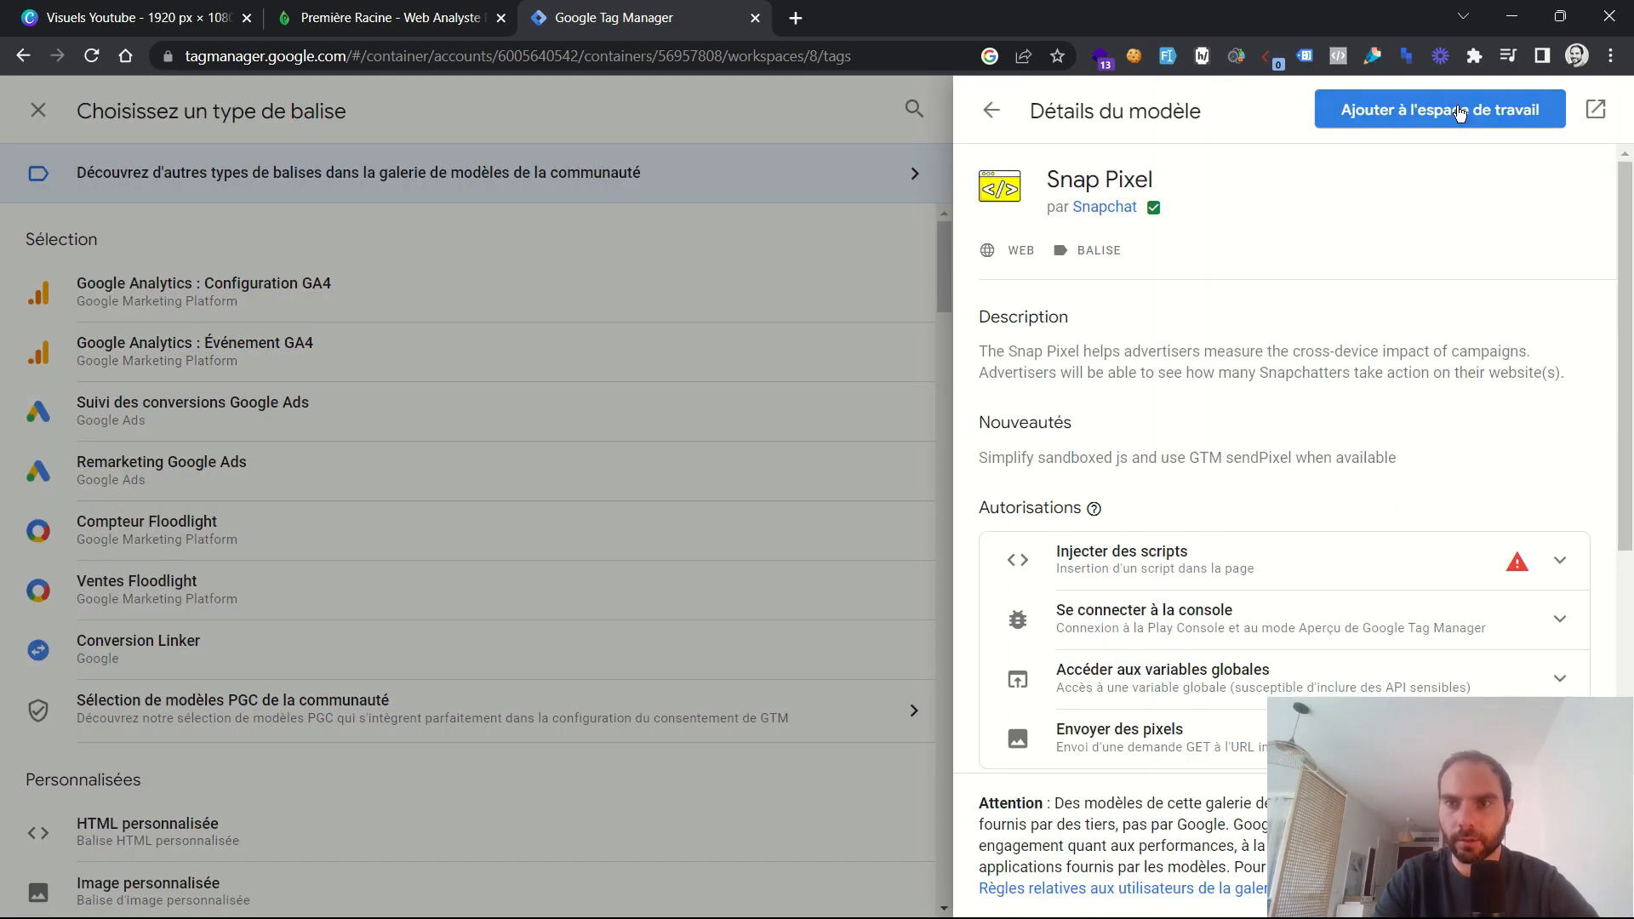
click(1459, 113)
click(1117, 632)
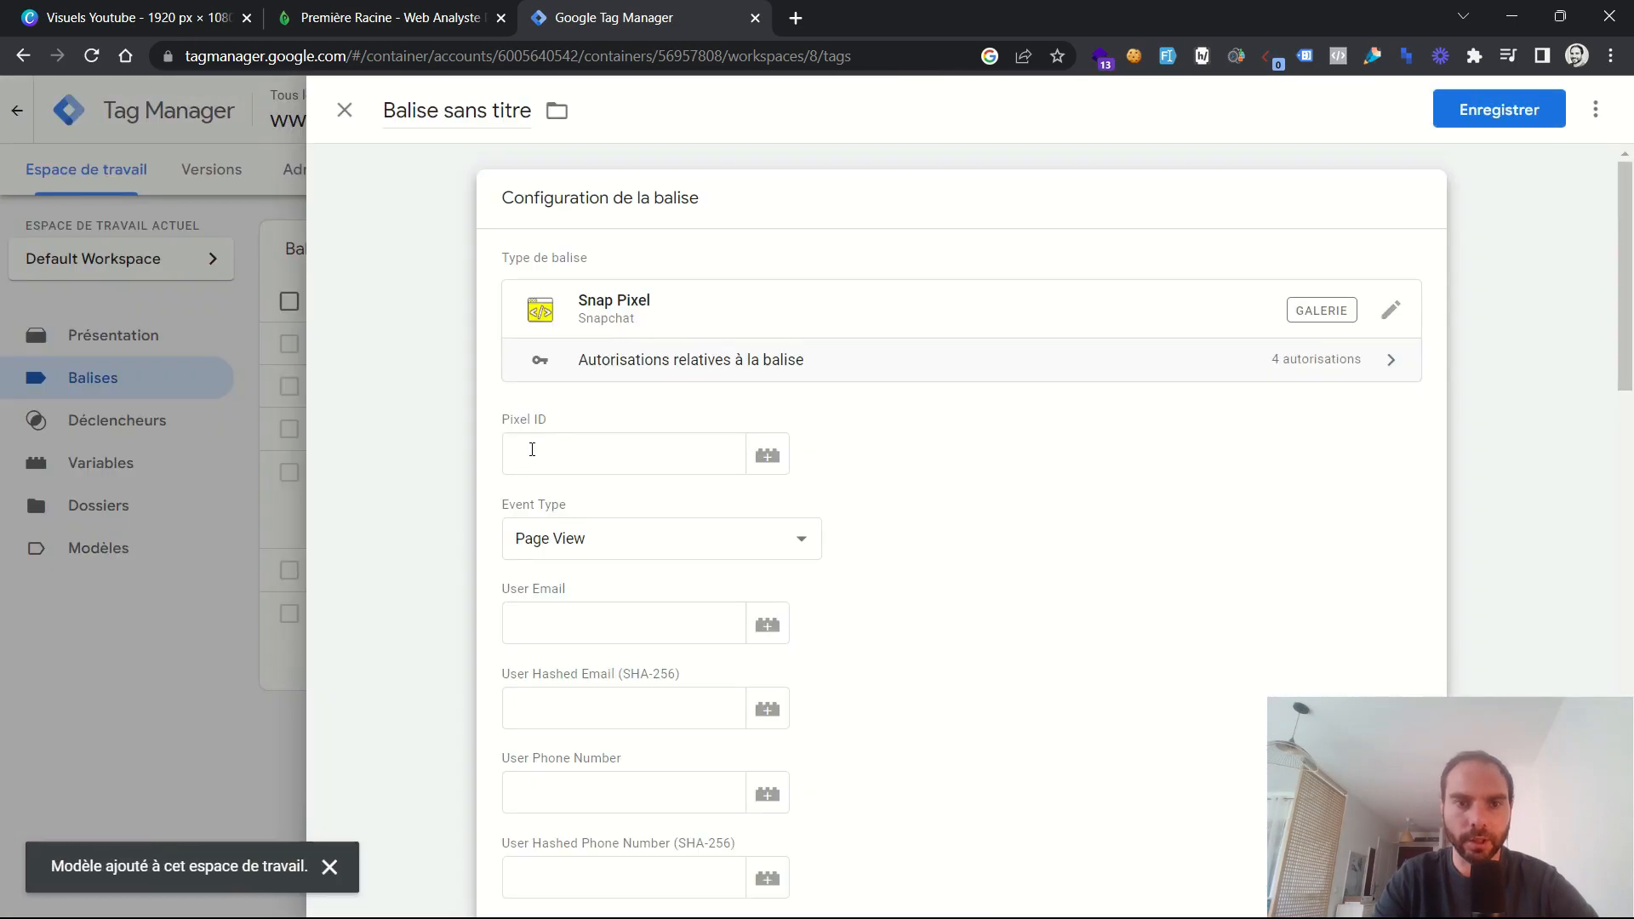
- Set the Snap Pixel tag's Pixel ID to 132456789, keeping the Page View event type
click(576, 455)
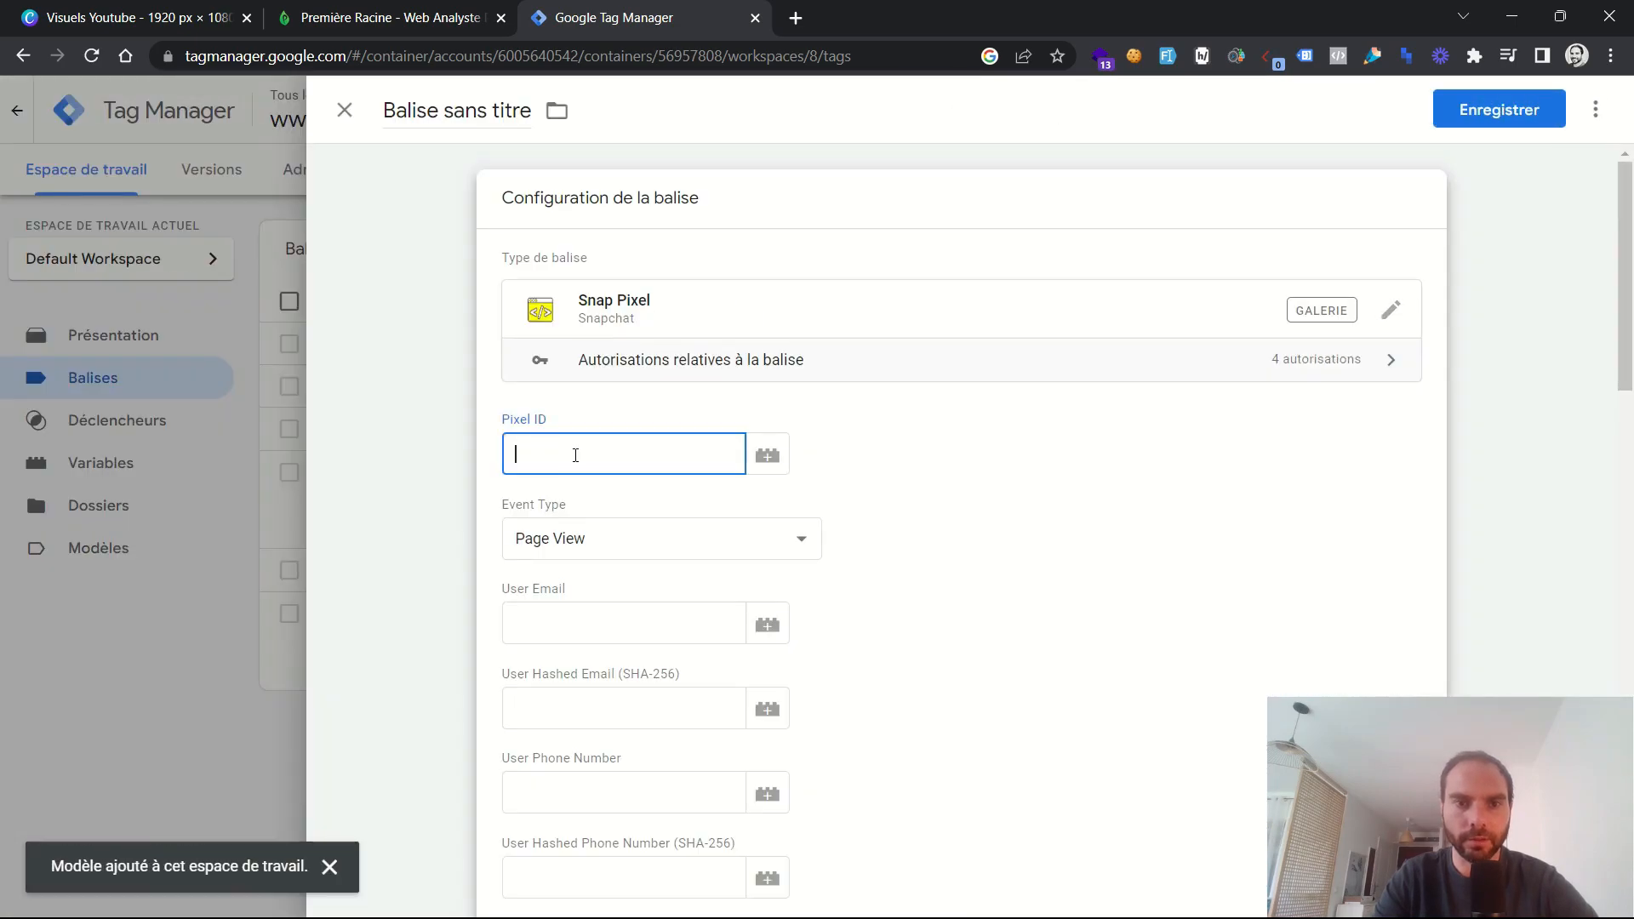
text(123456789)
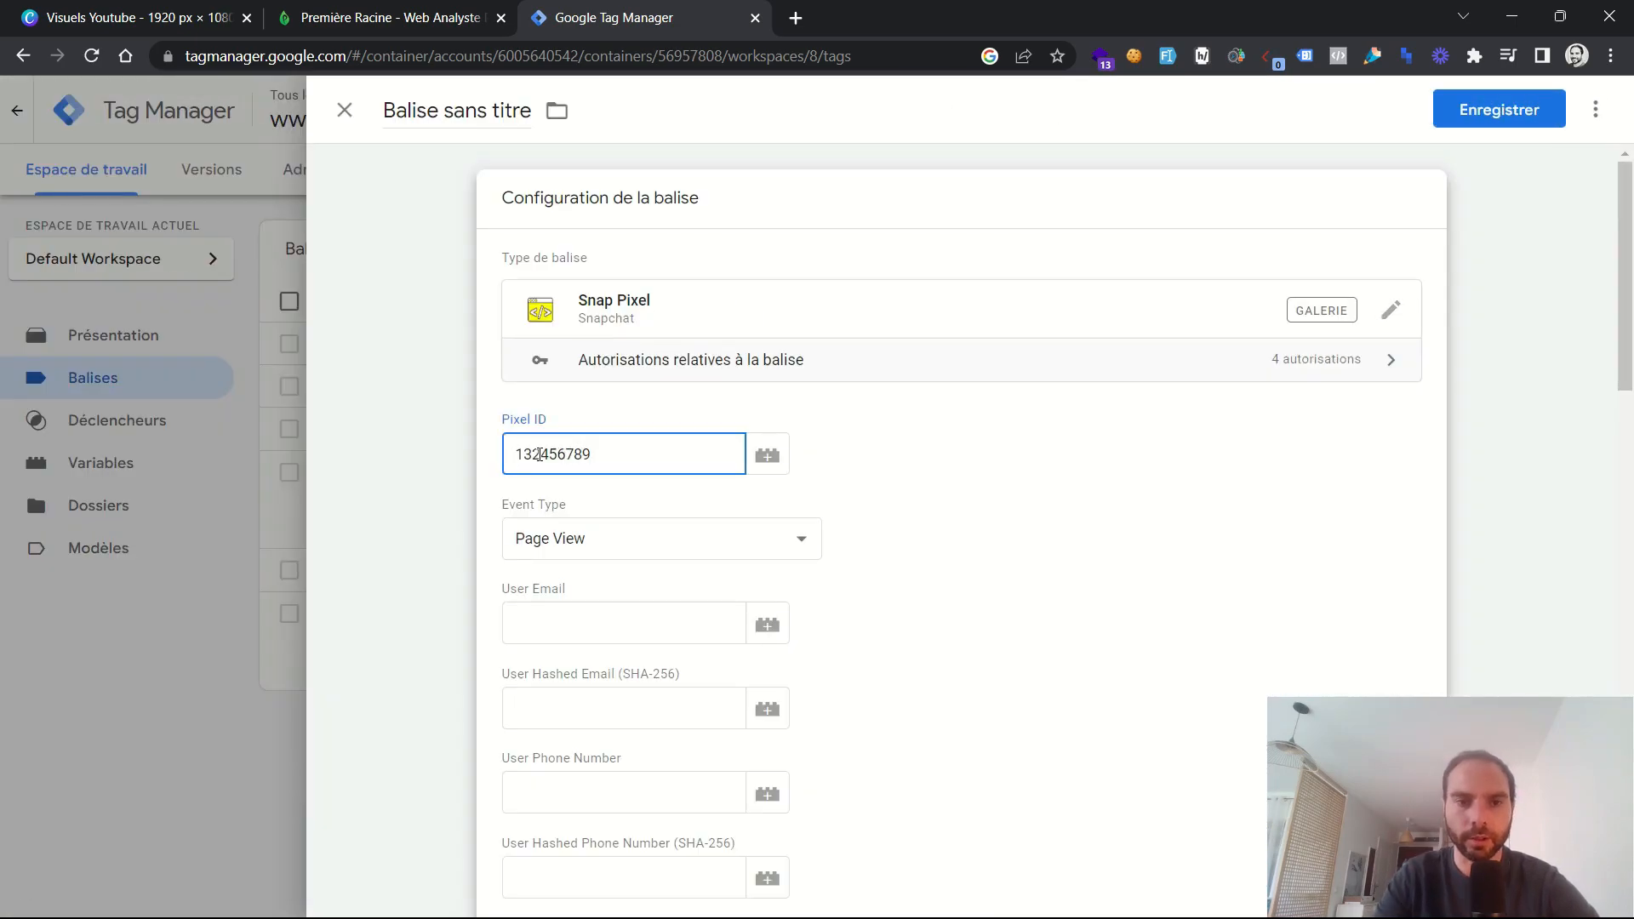
scroll(994, 511, down, 2)
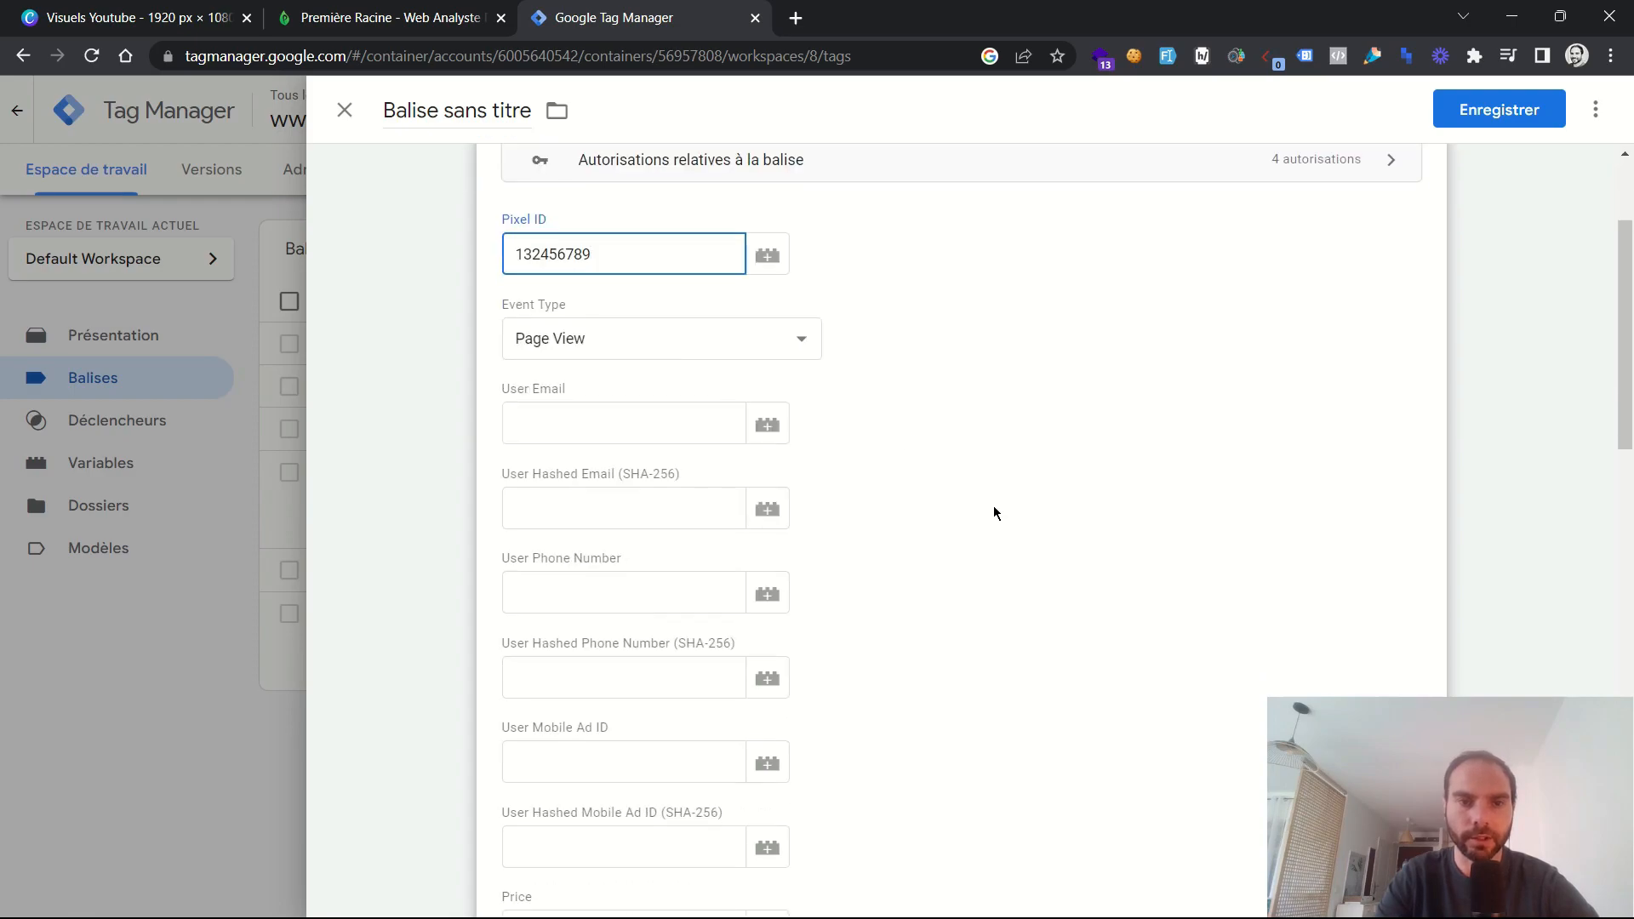
click(497, 349)
scroll(1148, 551, up, 2)
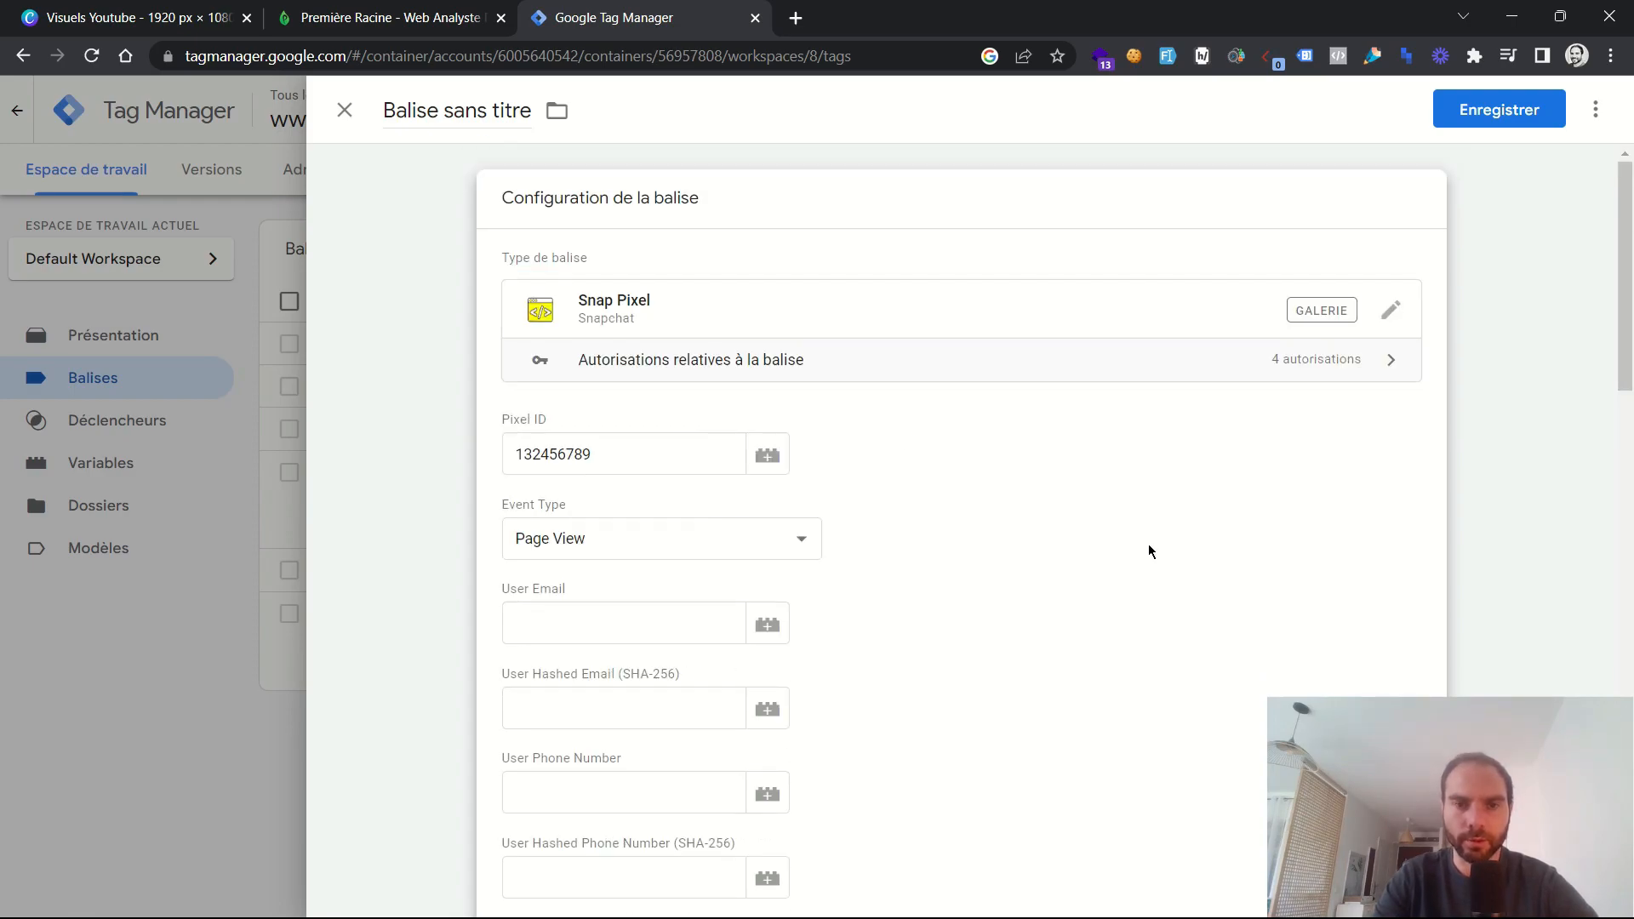
- Assign the All Pages trigger to the Snap Pixel tag
scroll(1147, 551, down, 15)
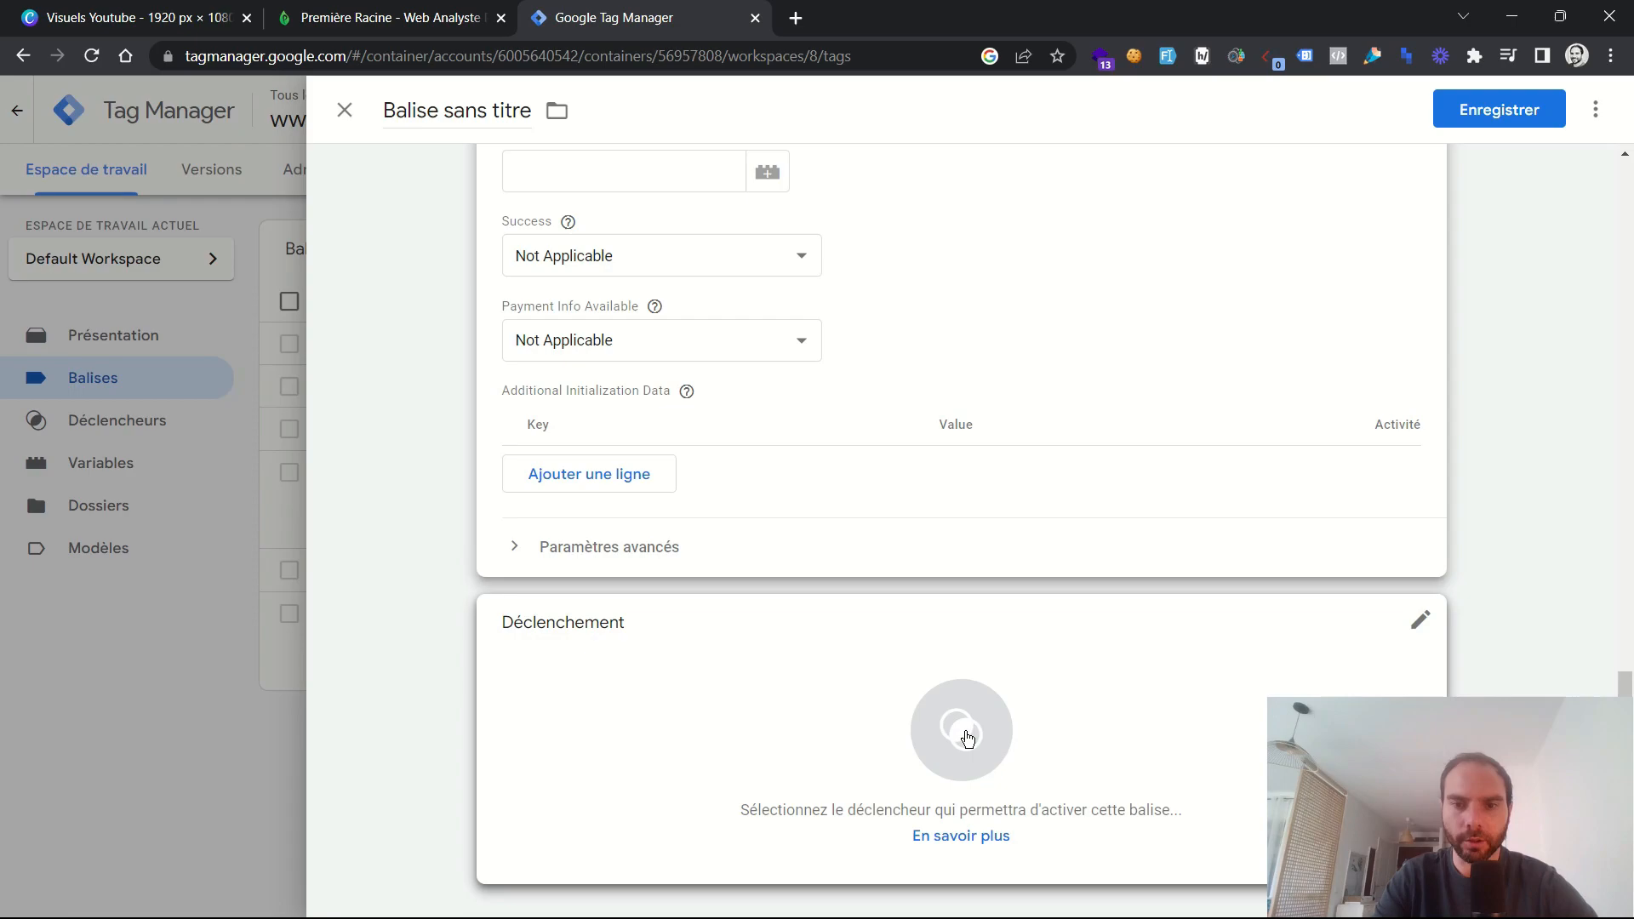
click(967, 737)
click(610, 223)
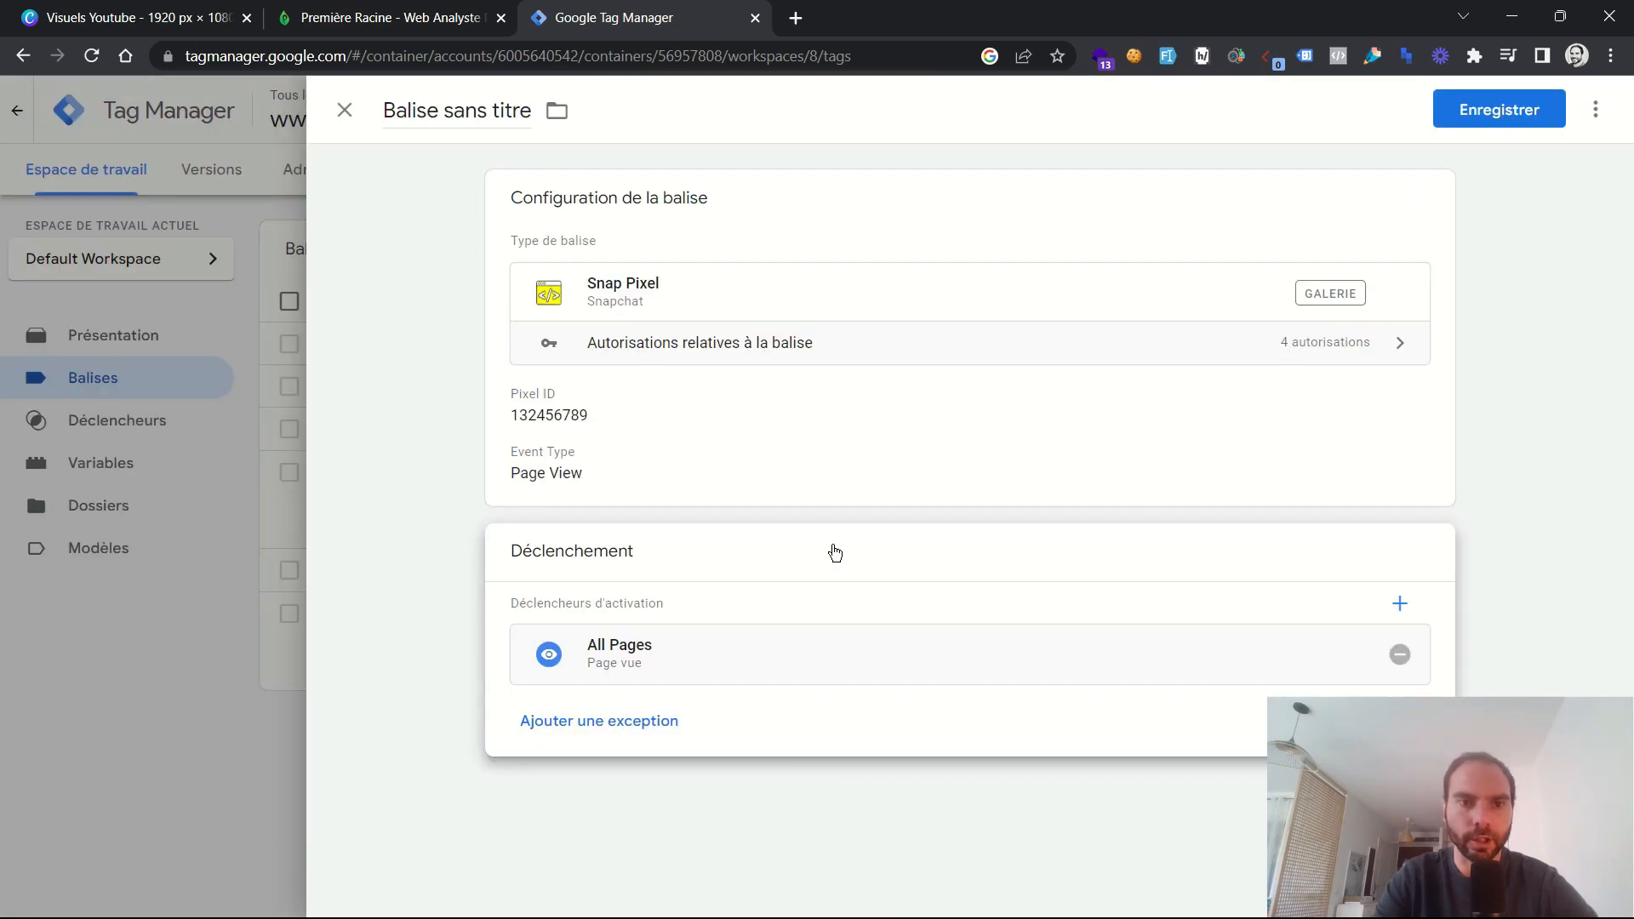
- Name the tag "Snap -pixel" and save it
click(448, 109)
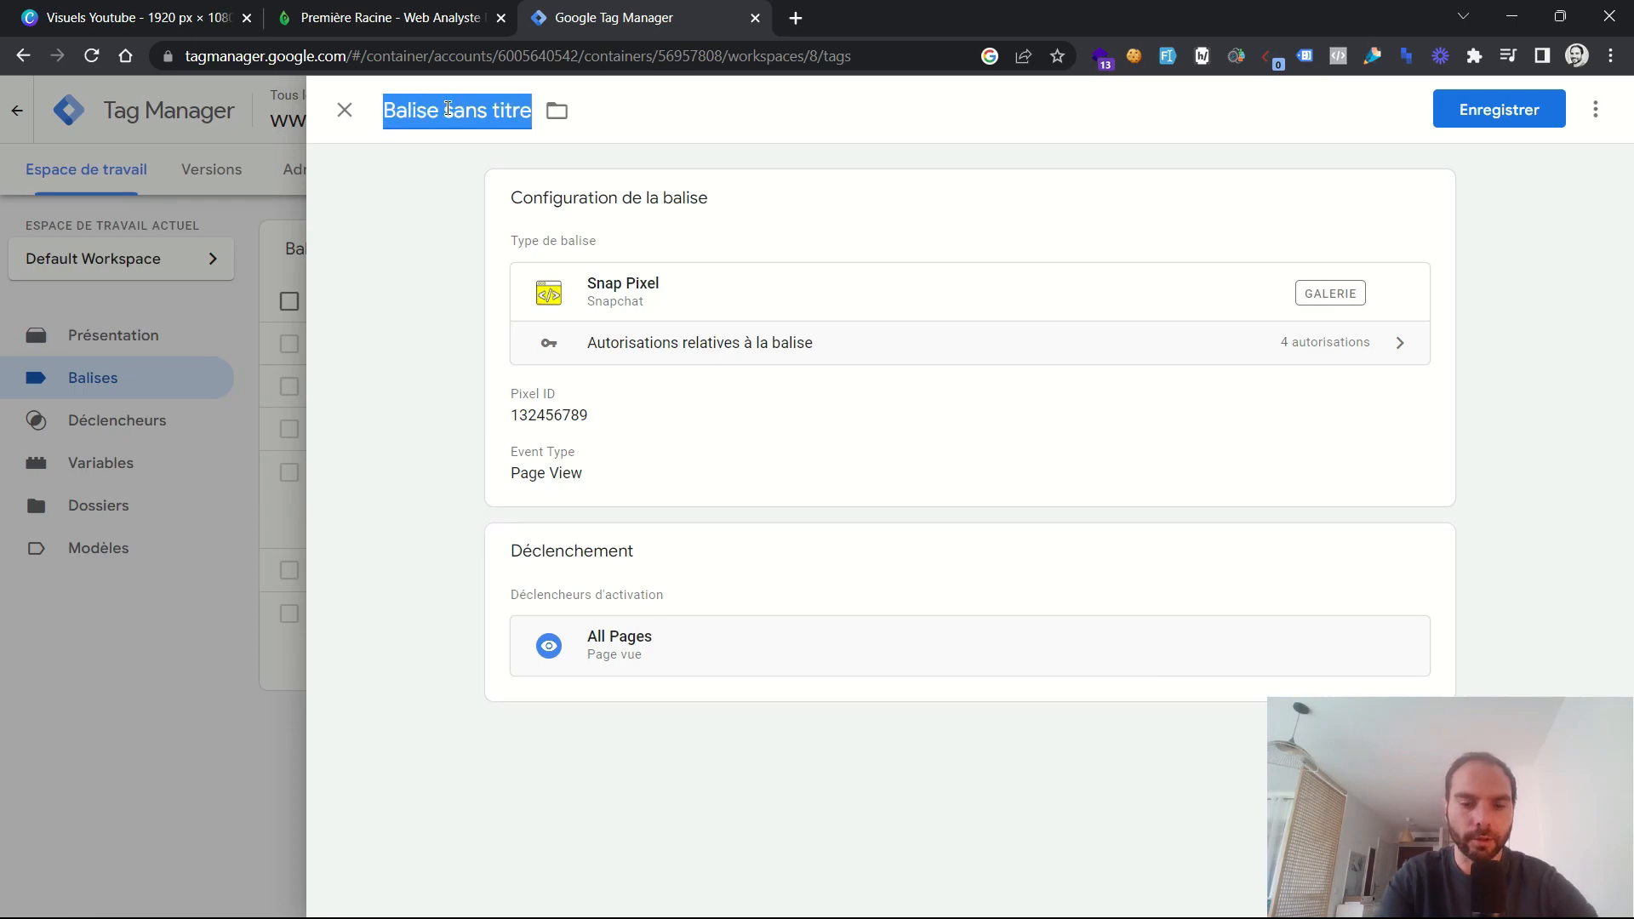
text(Snap -pixel)
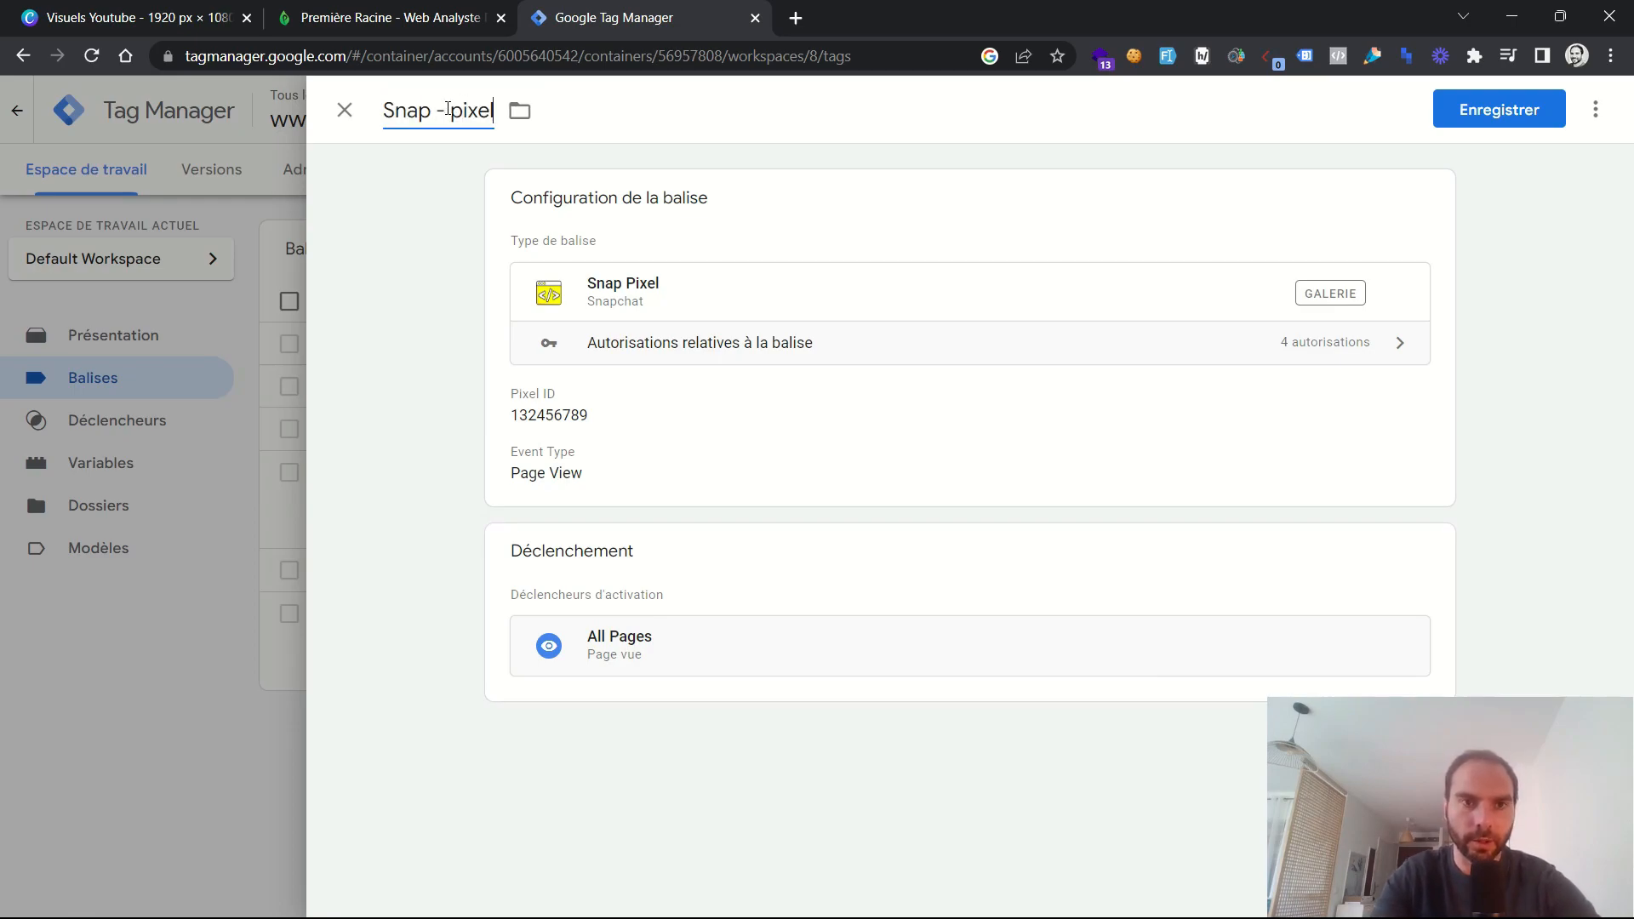
click(1497, 109)
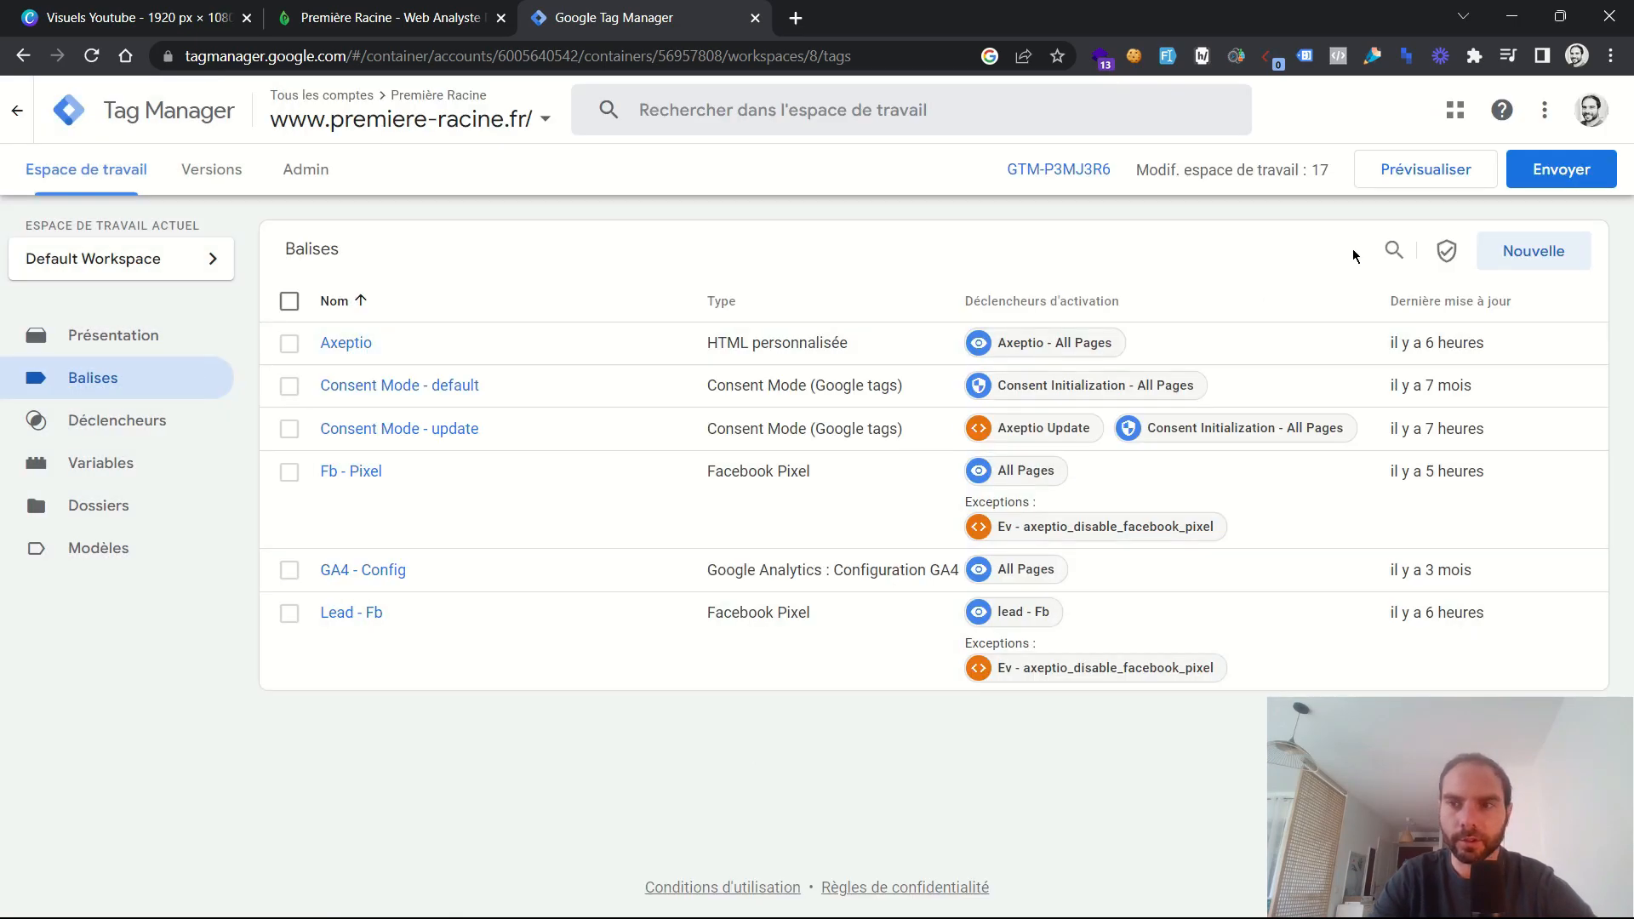
- Create another new tag using the Snap Pixel tag type
click(1529, 252)
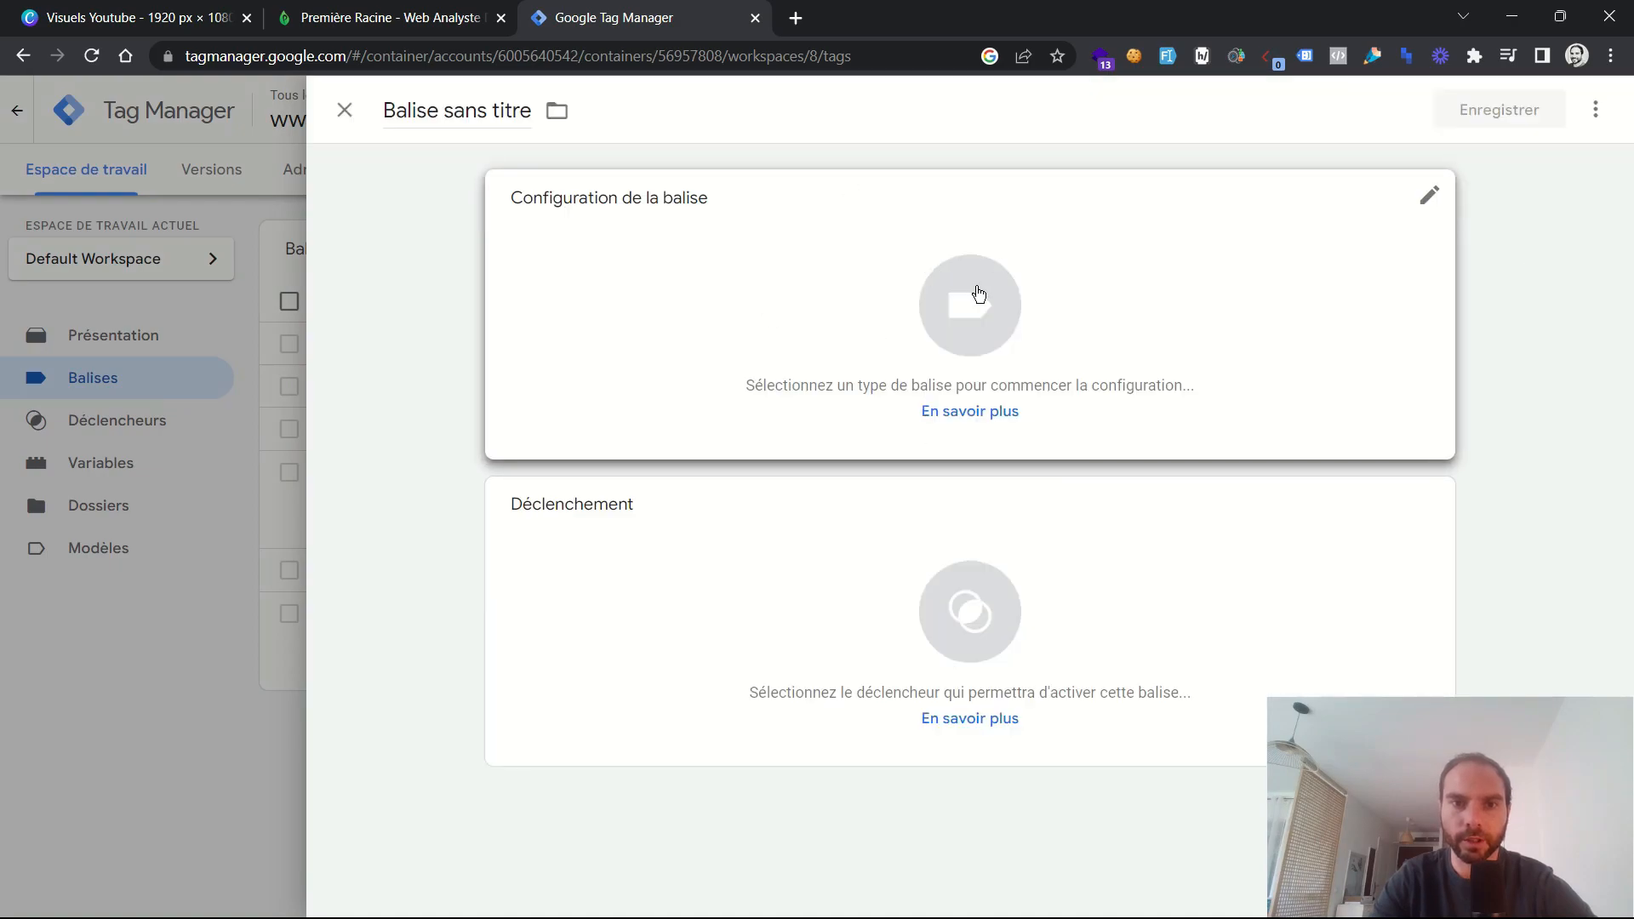
click(979, 293)
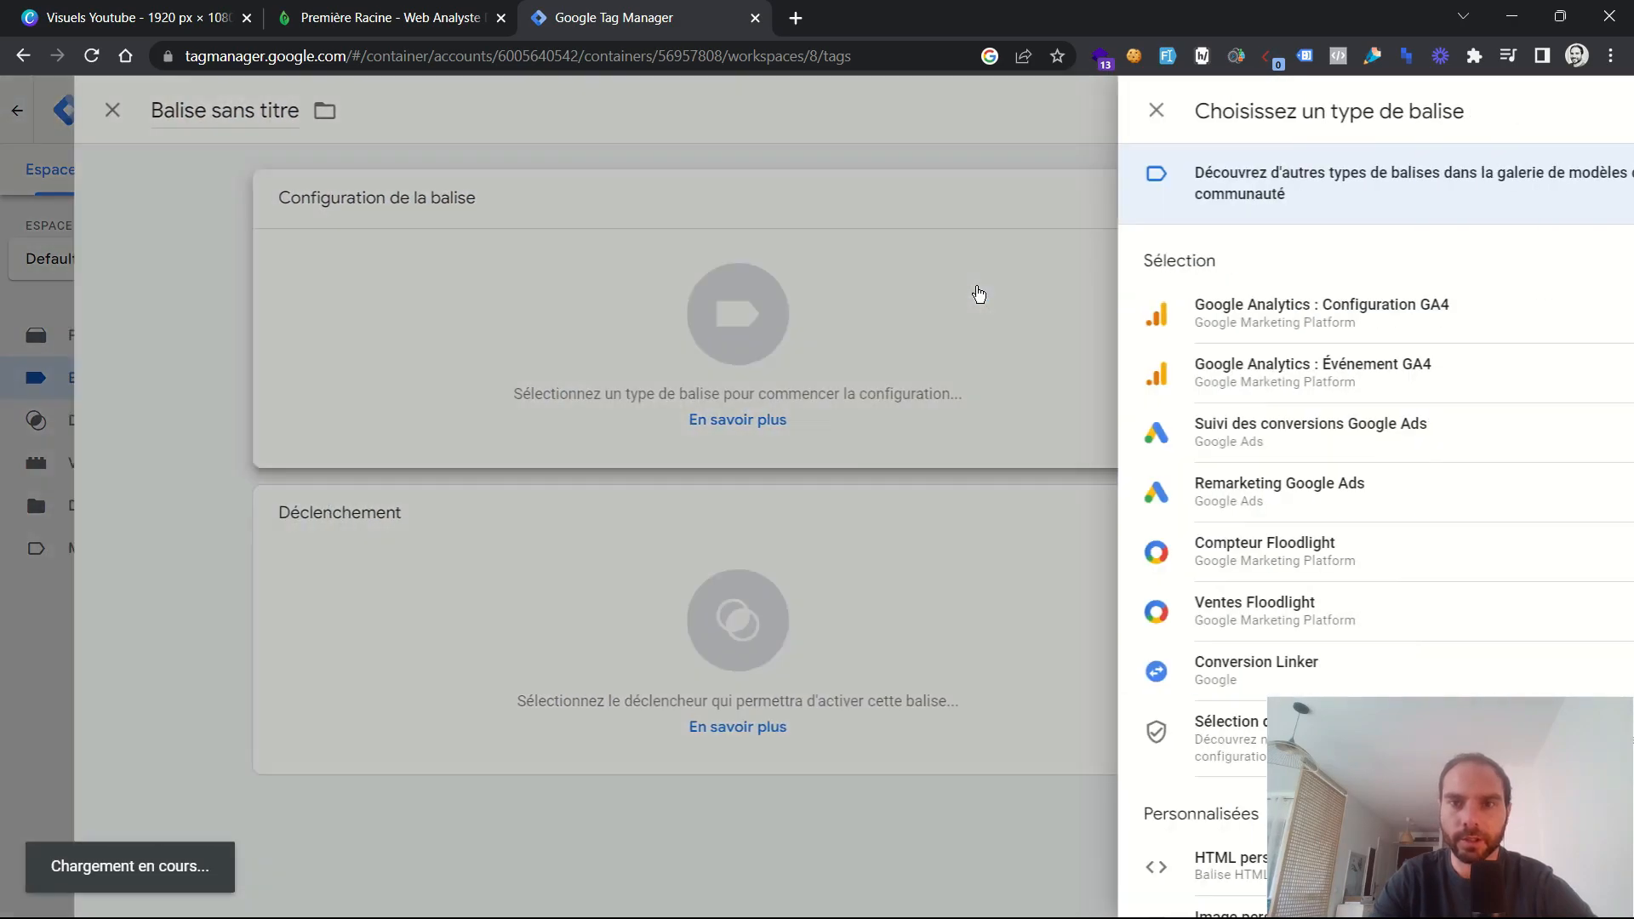
click(1598, 120)
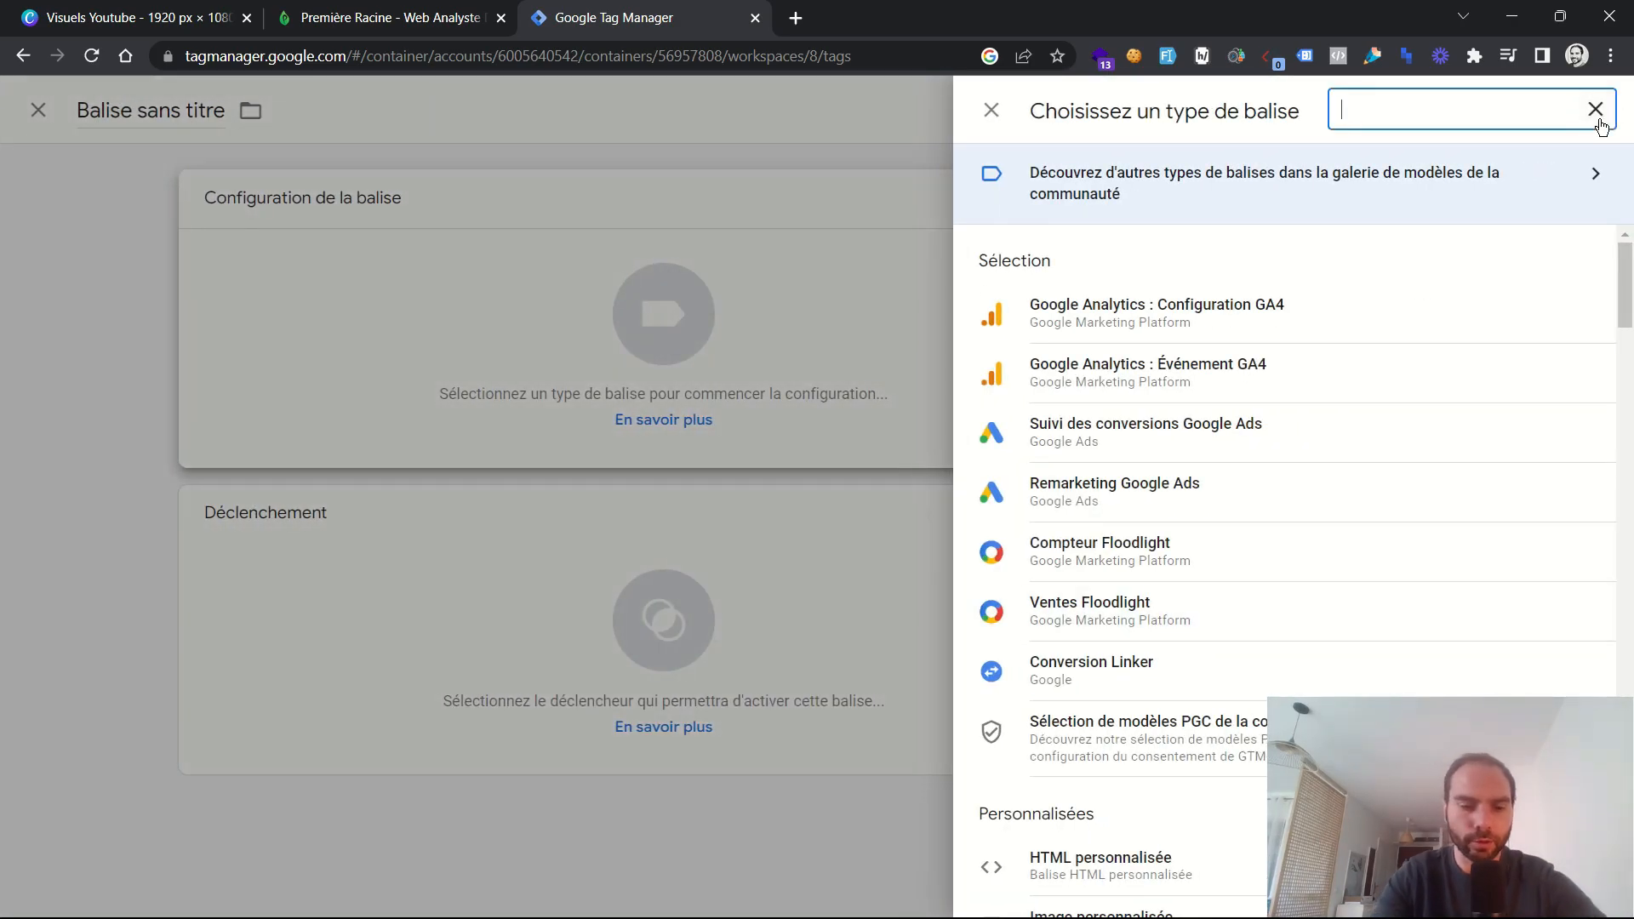
text(sn)
click(1062, 368)
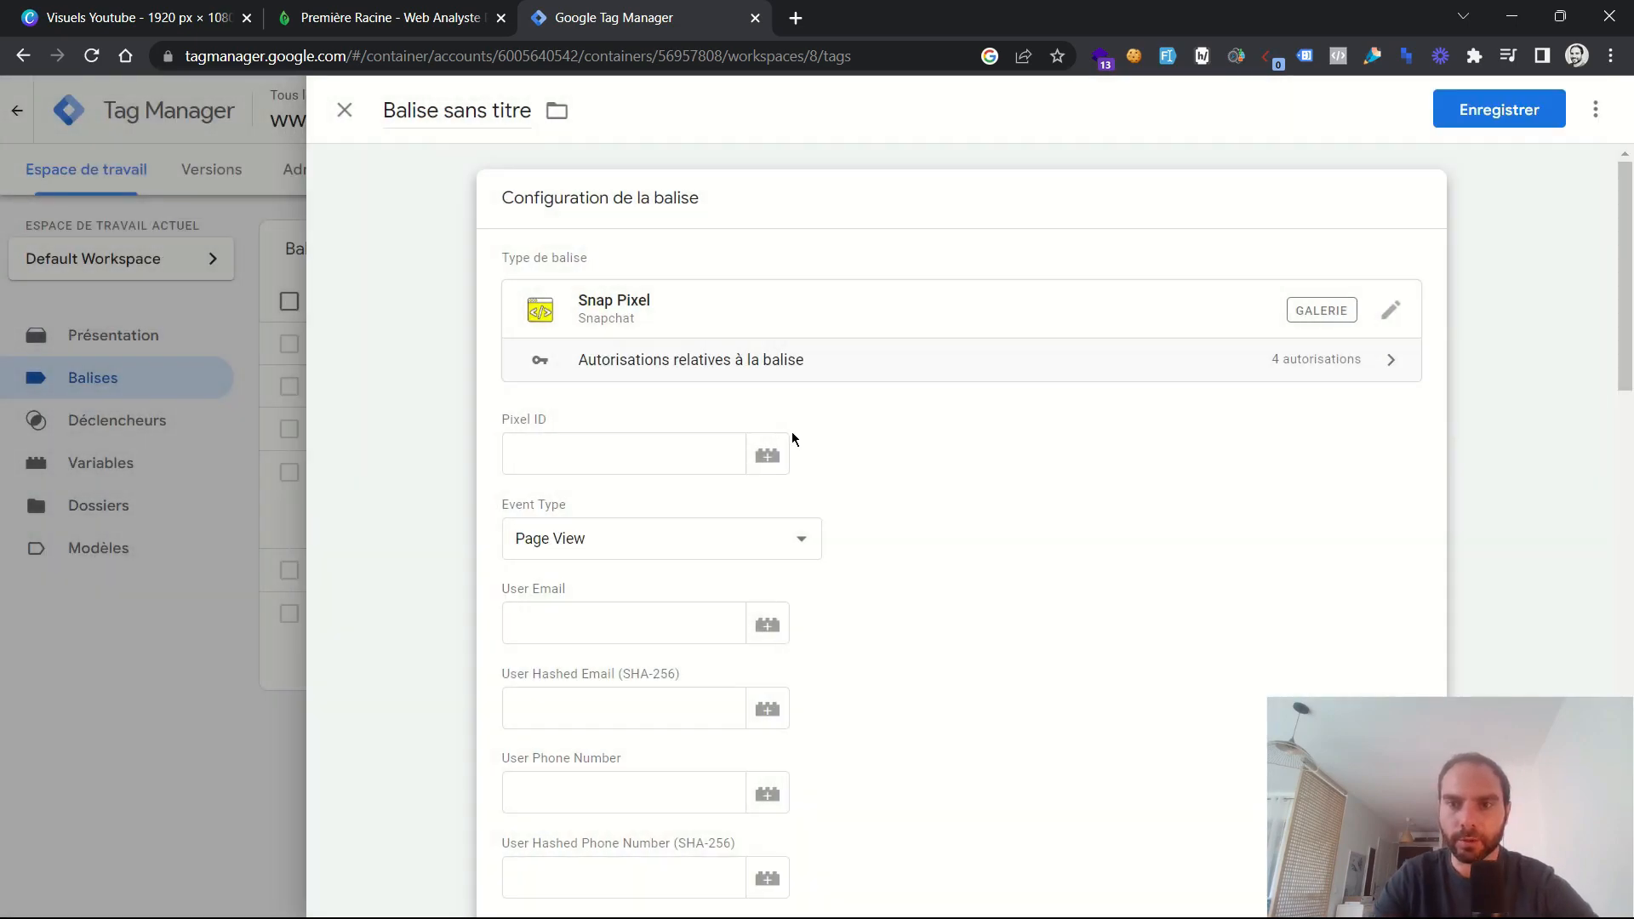
- Set the new tag's Pixel ID to 13456789 and its event type to Purchase
click(551, 453)
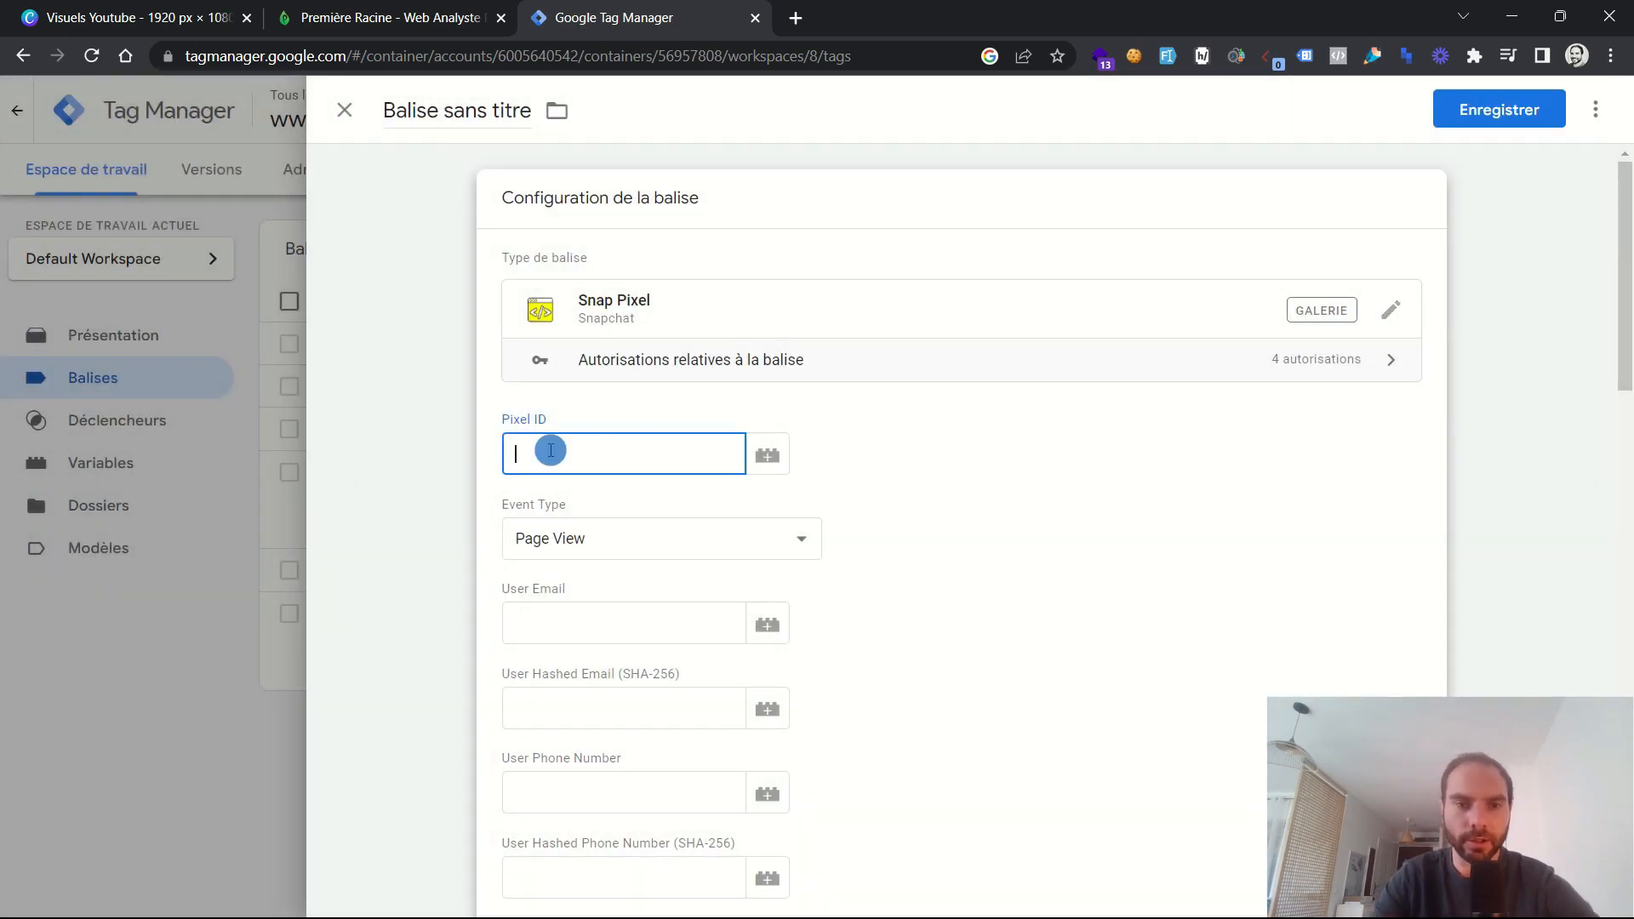
text(13456789)
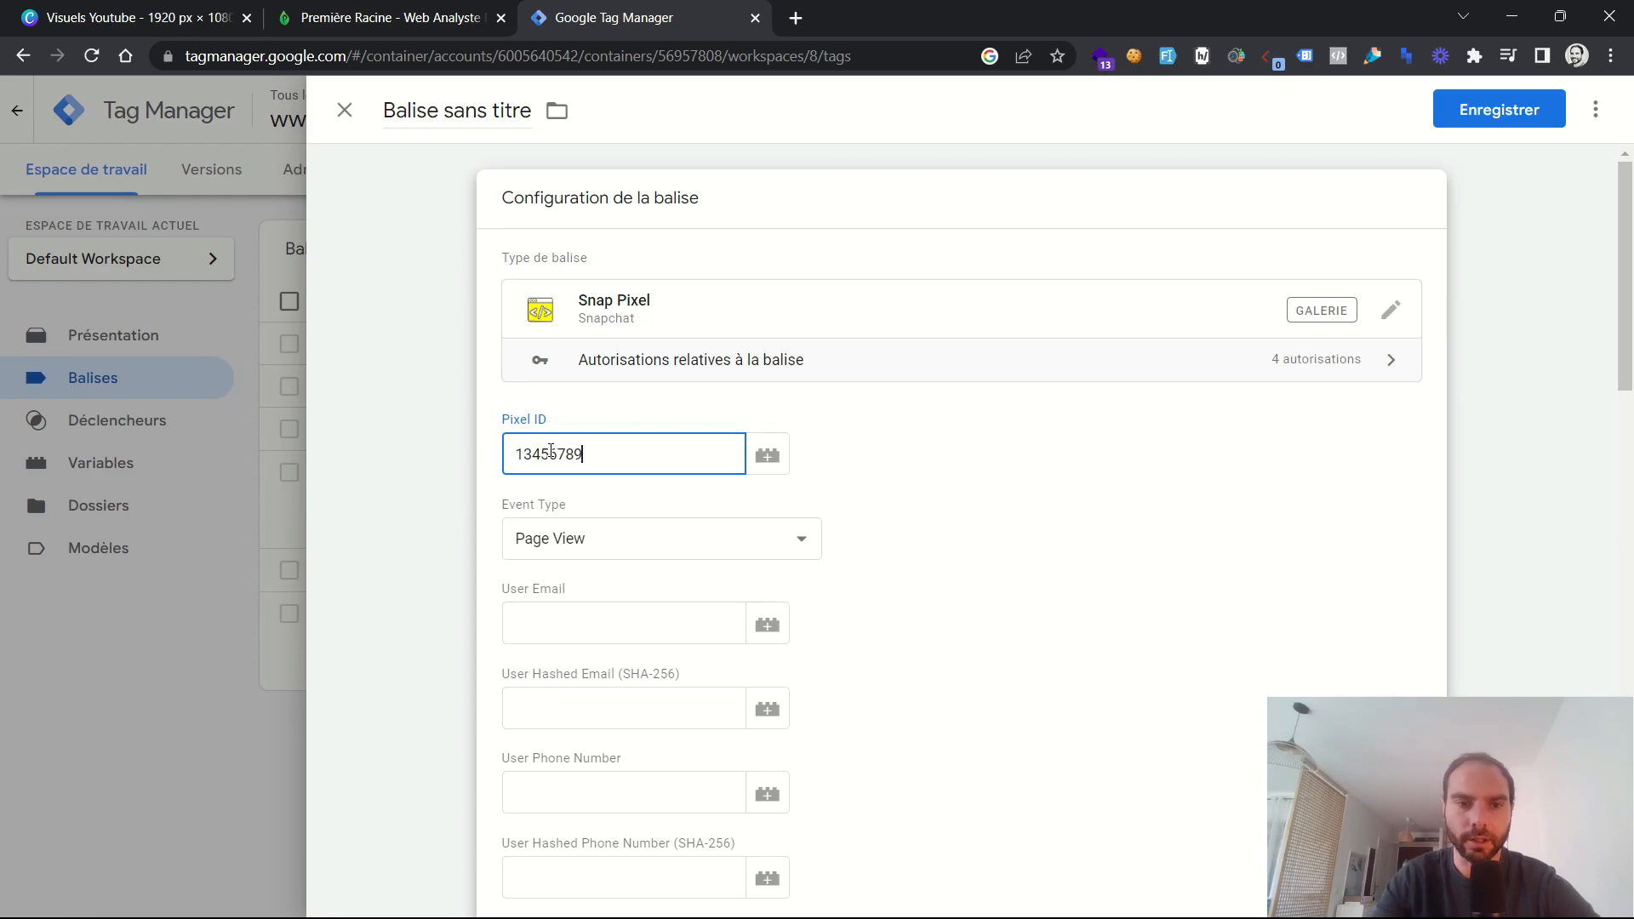
click(548, 551)
scroll(630, 507, down, 1)
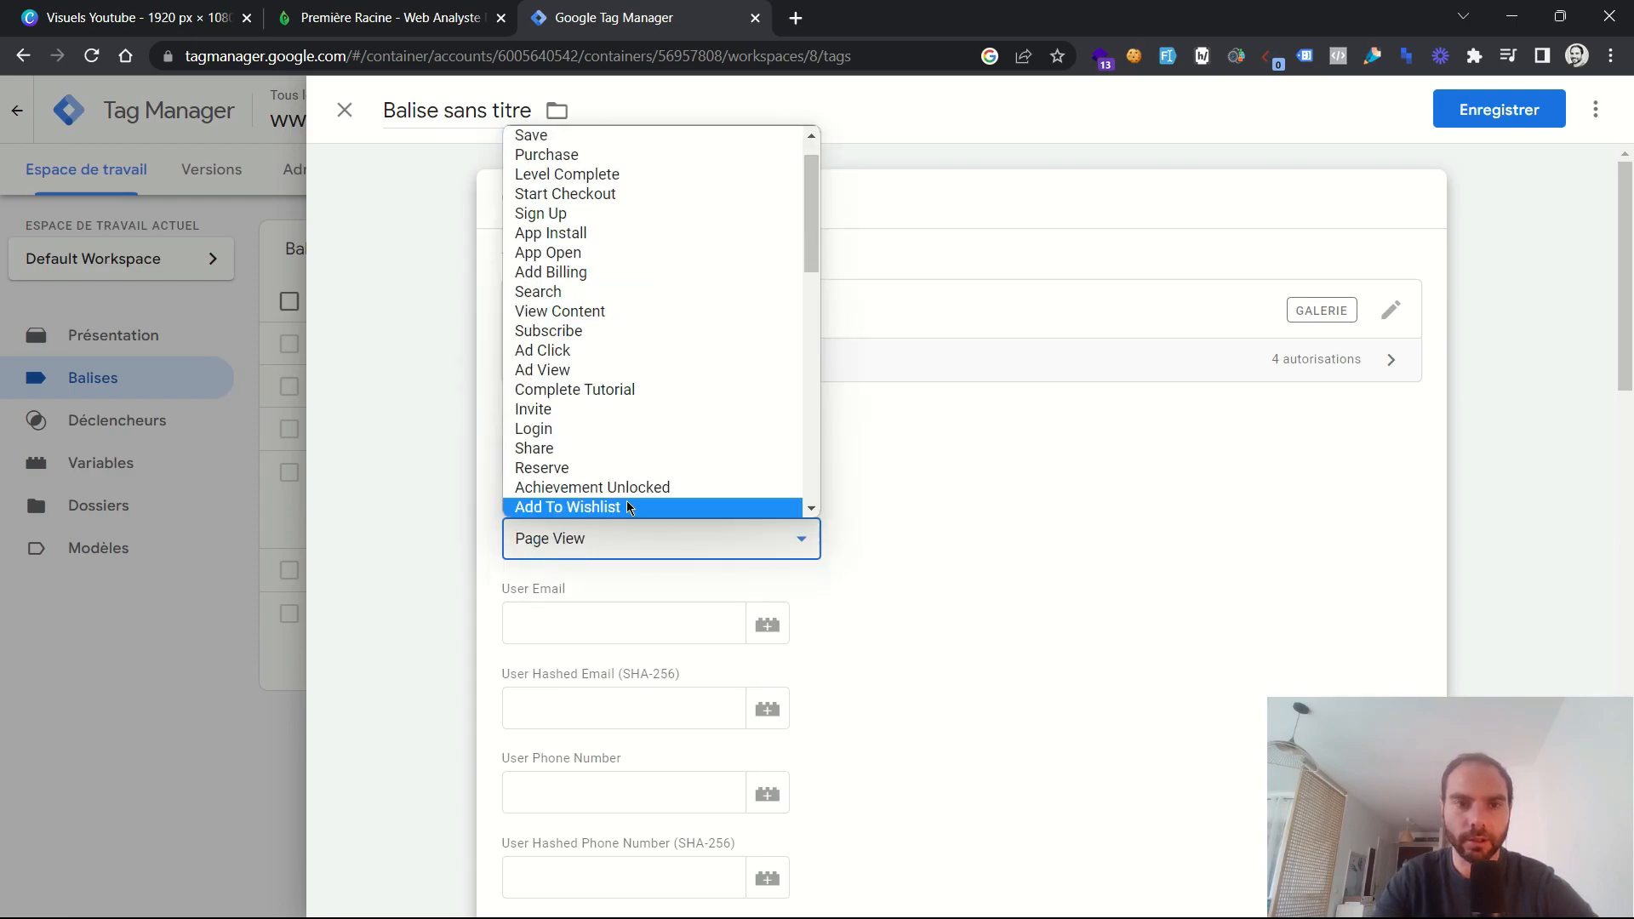
click(641, 156)
scroll(1028, 563, down, 4)
scroll(1028, 564, down, 4)
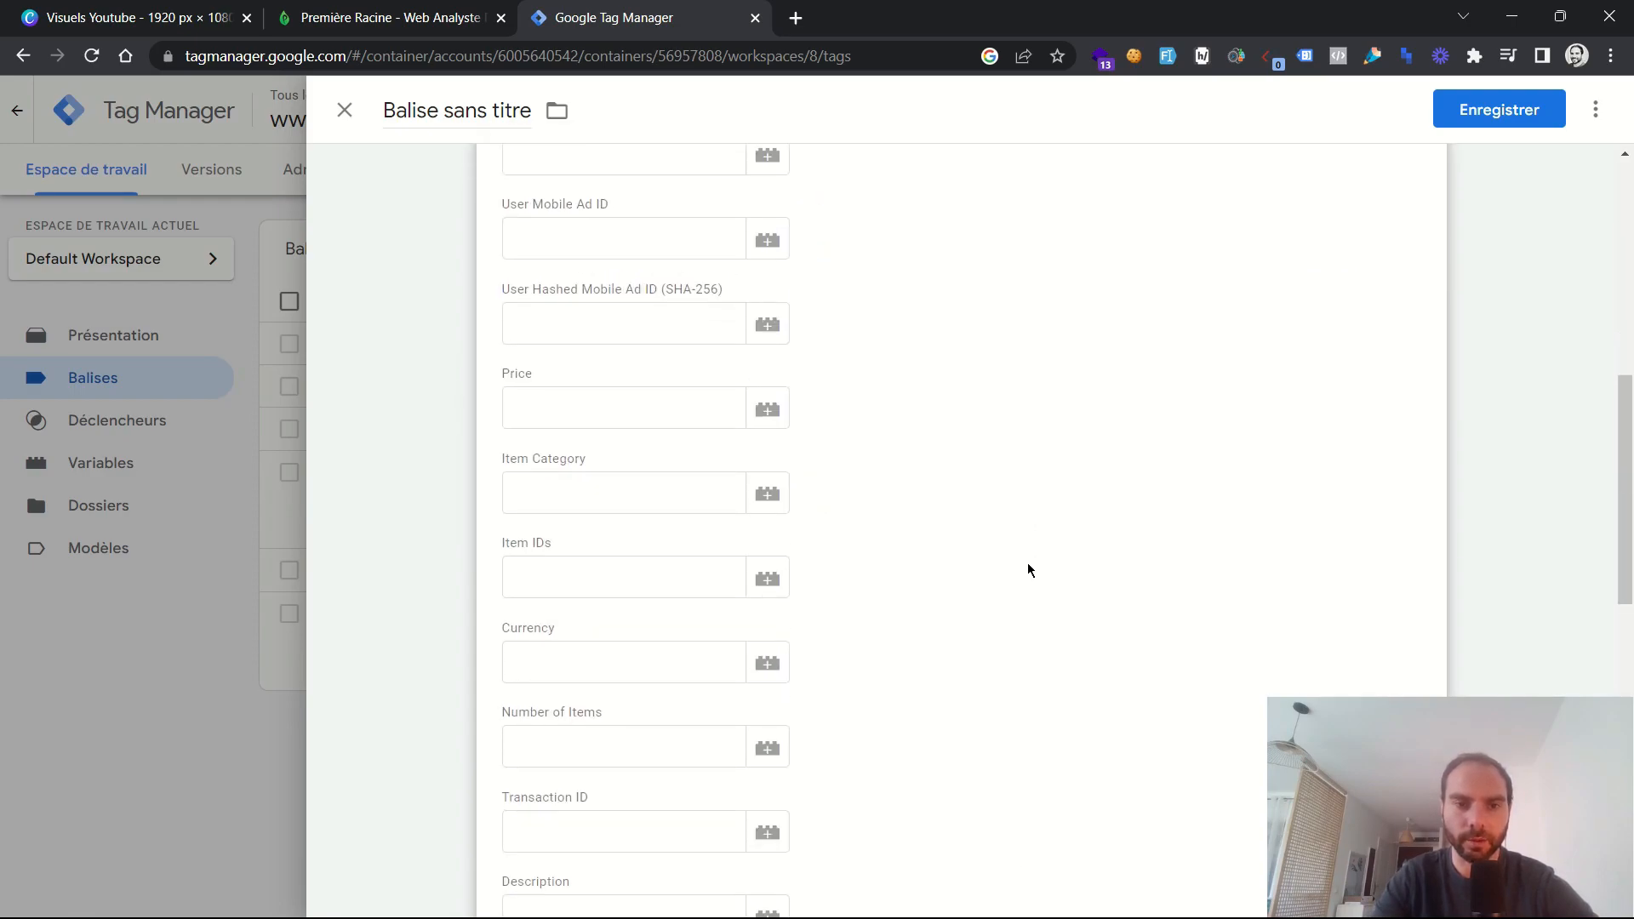
scroll(1028, 564, up, 8)
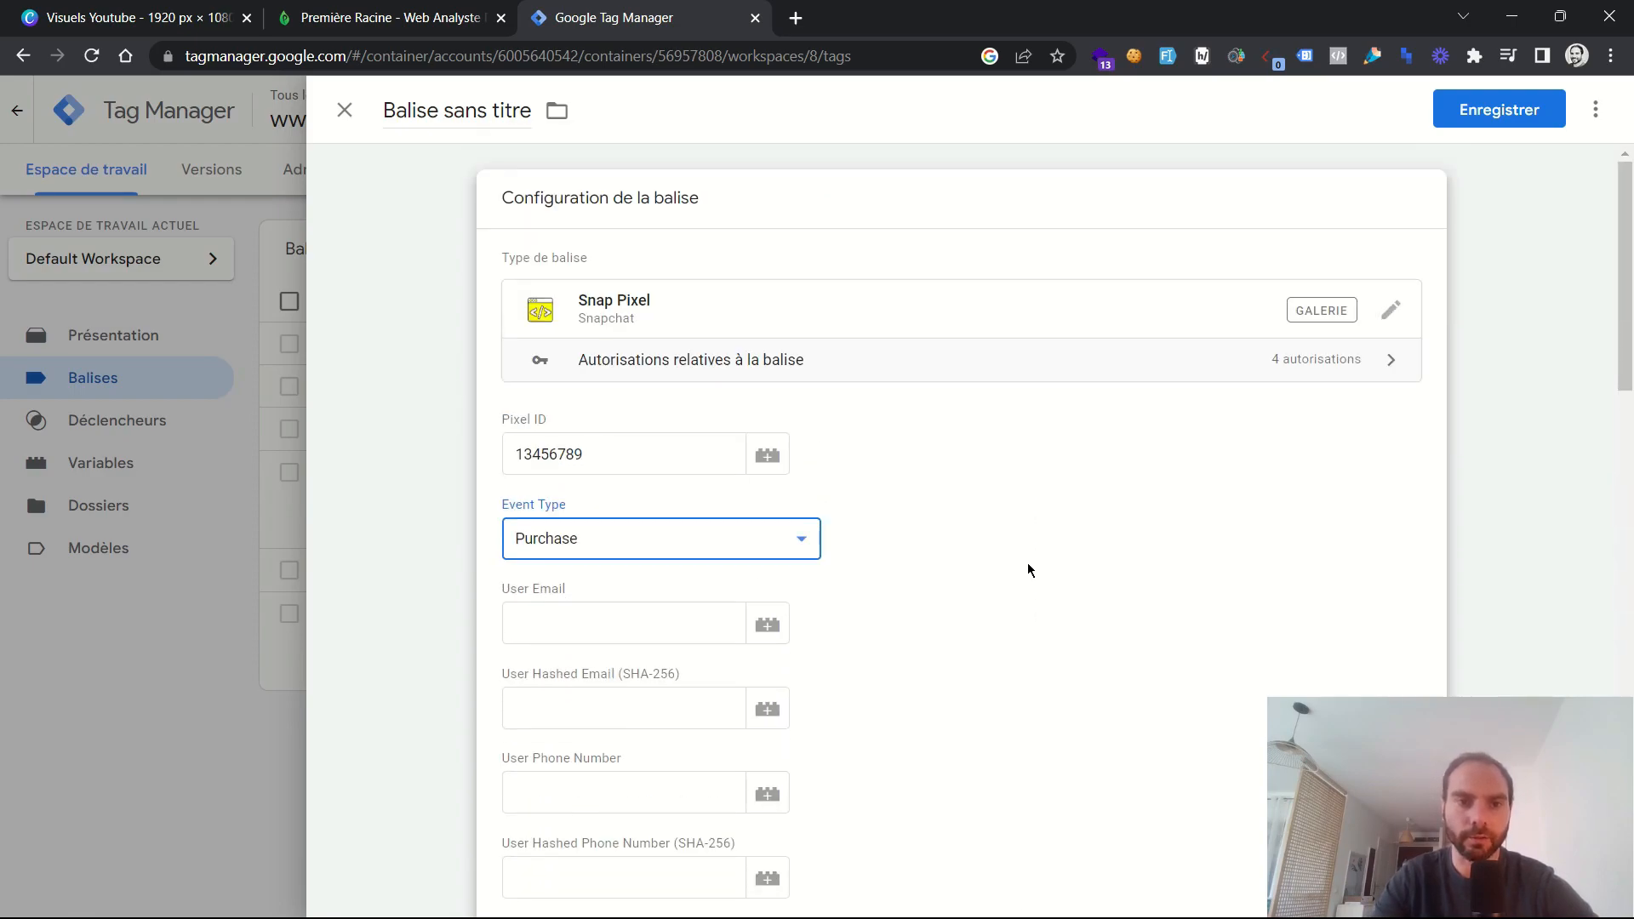
click(737, 528)
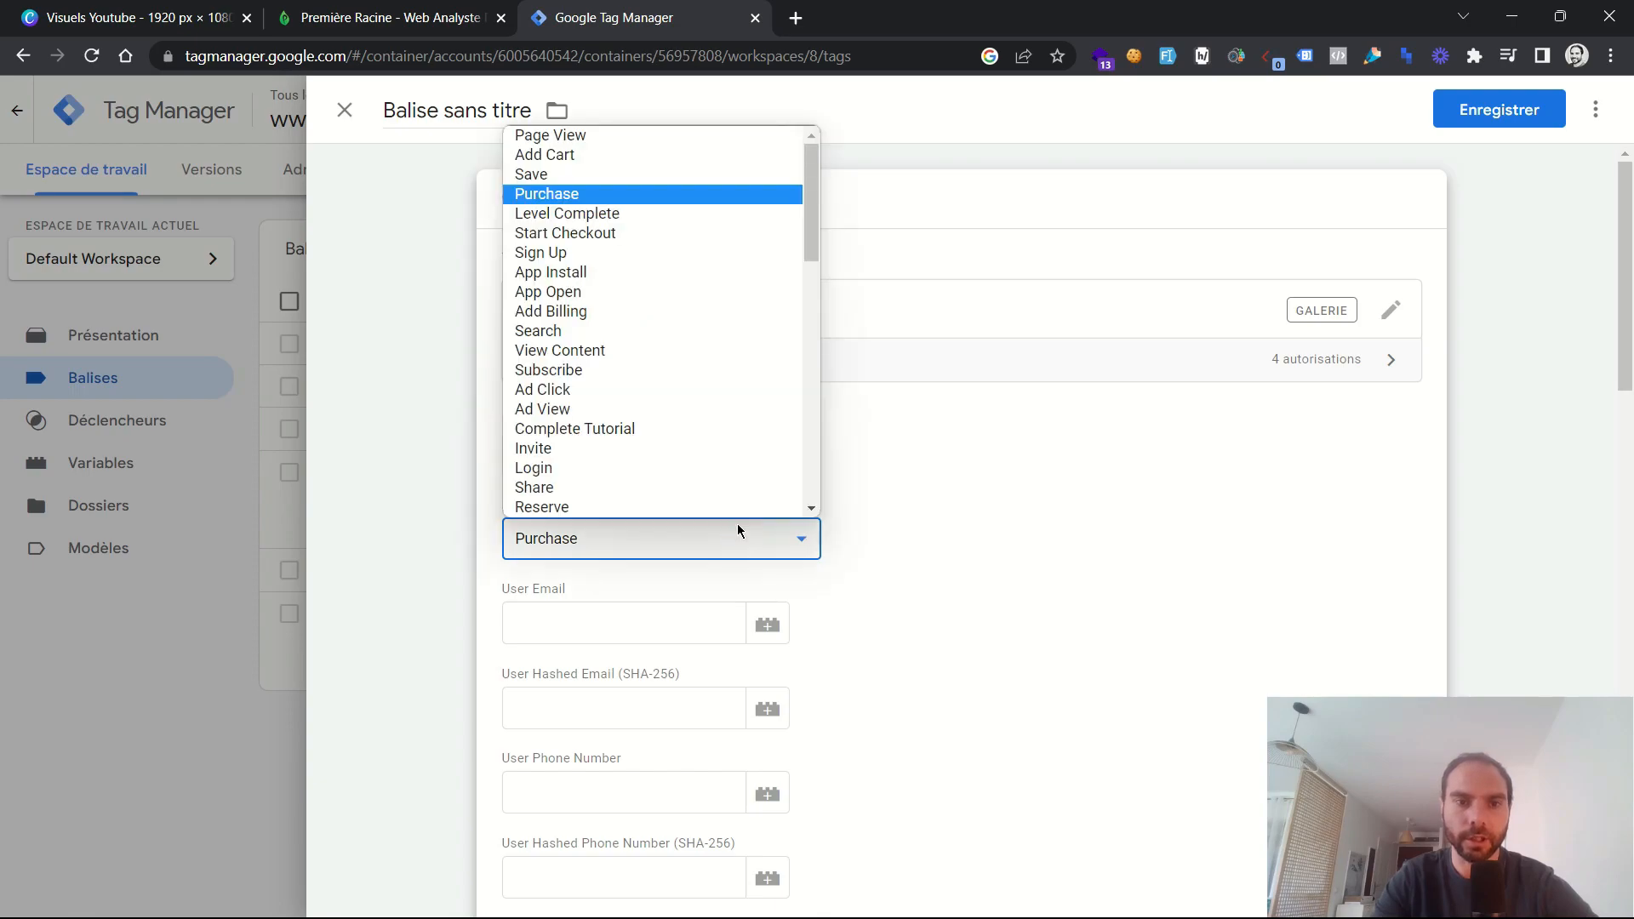
click(672, 395)
- Create a new custom event trigger (Événement personnalisé) for the tag with the event name purchase
scroll(595, 298, down, 10)
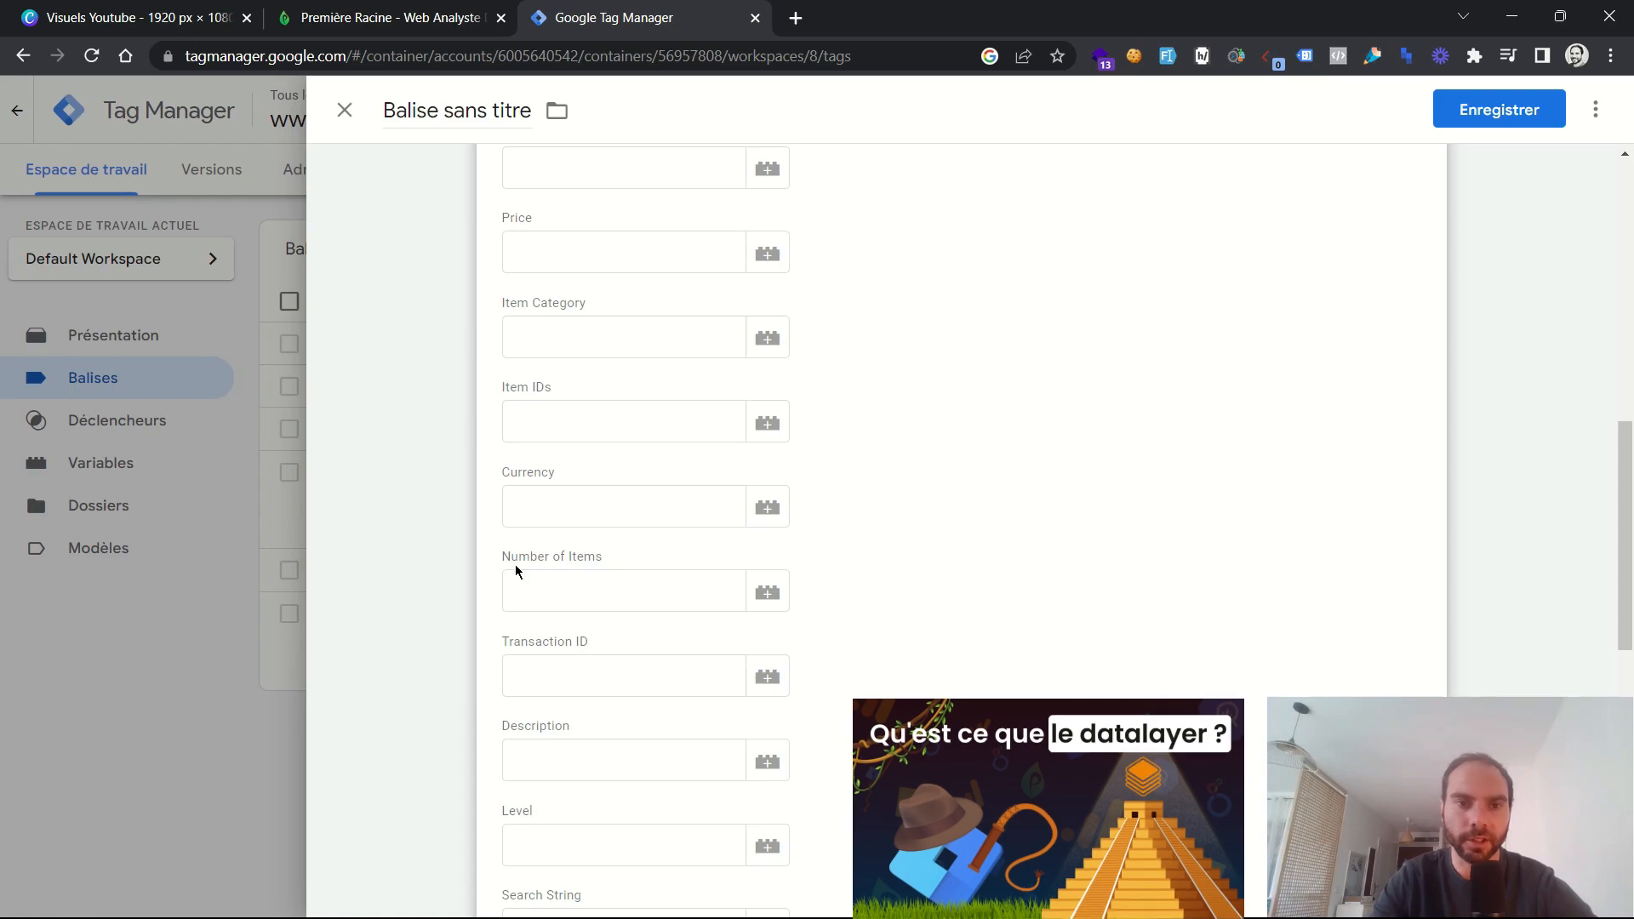
scroll(514, 564, down, 10)
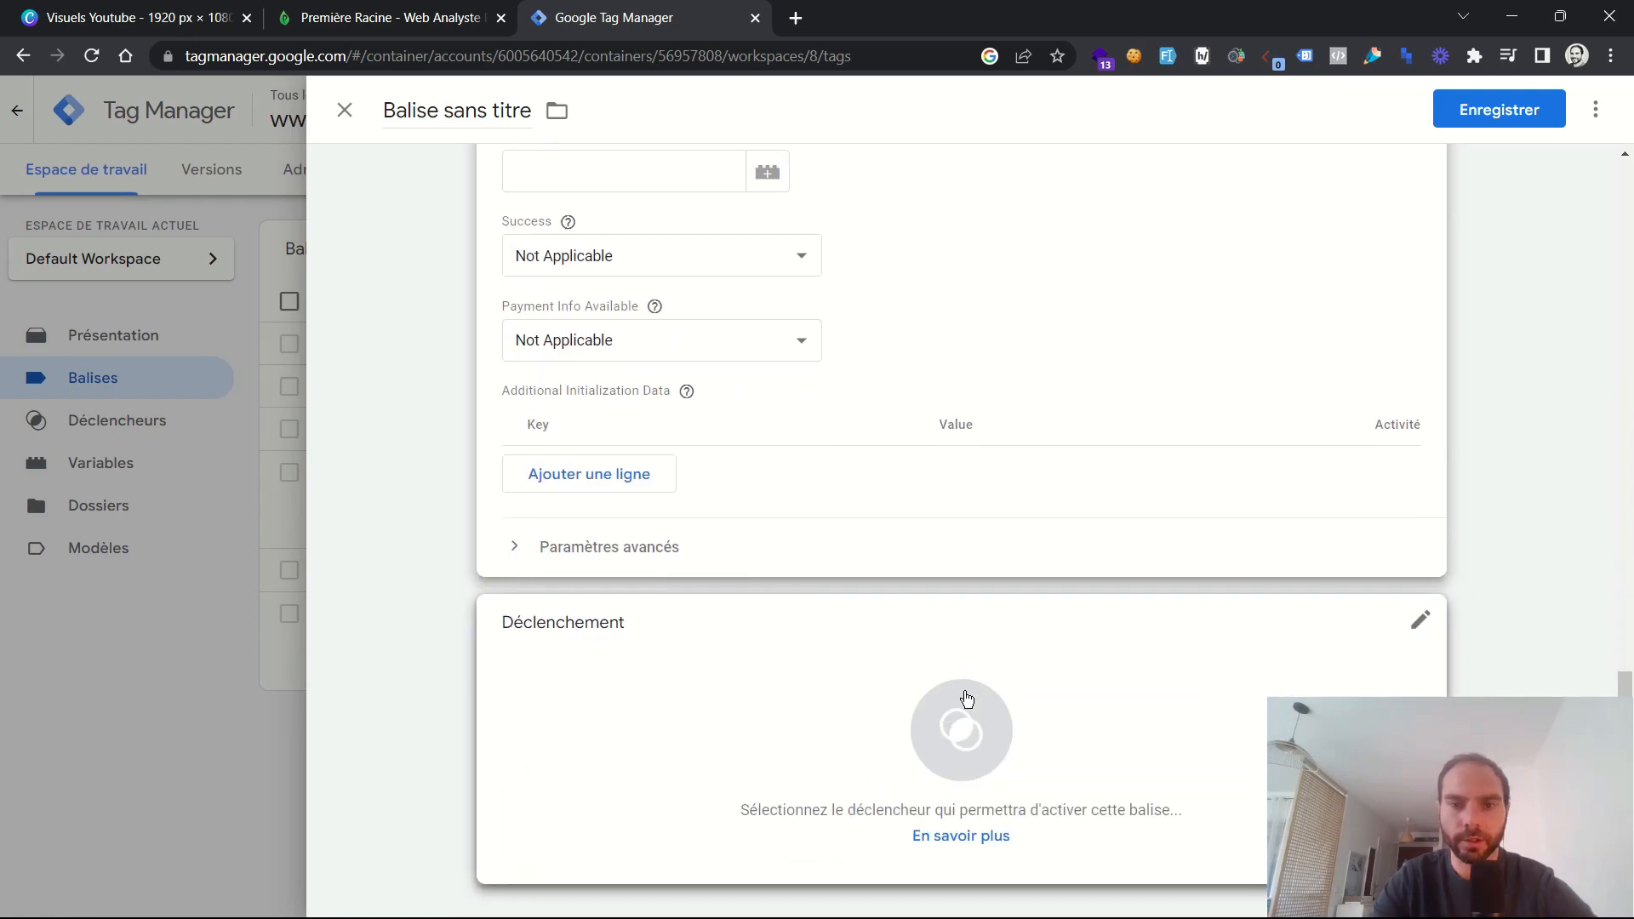
click(967, 700)
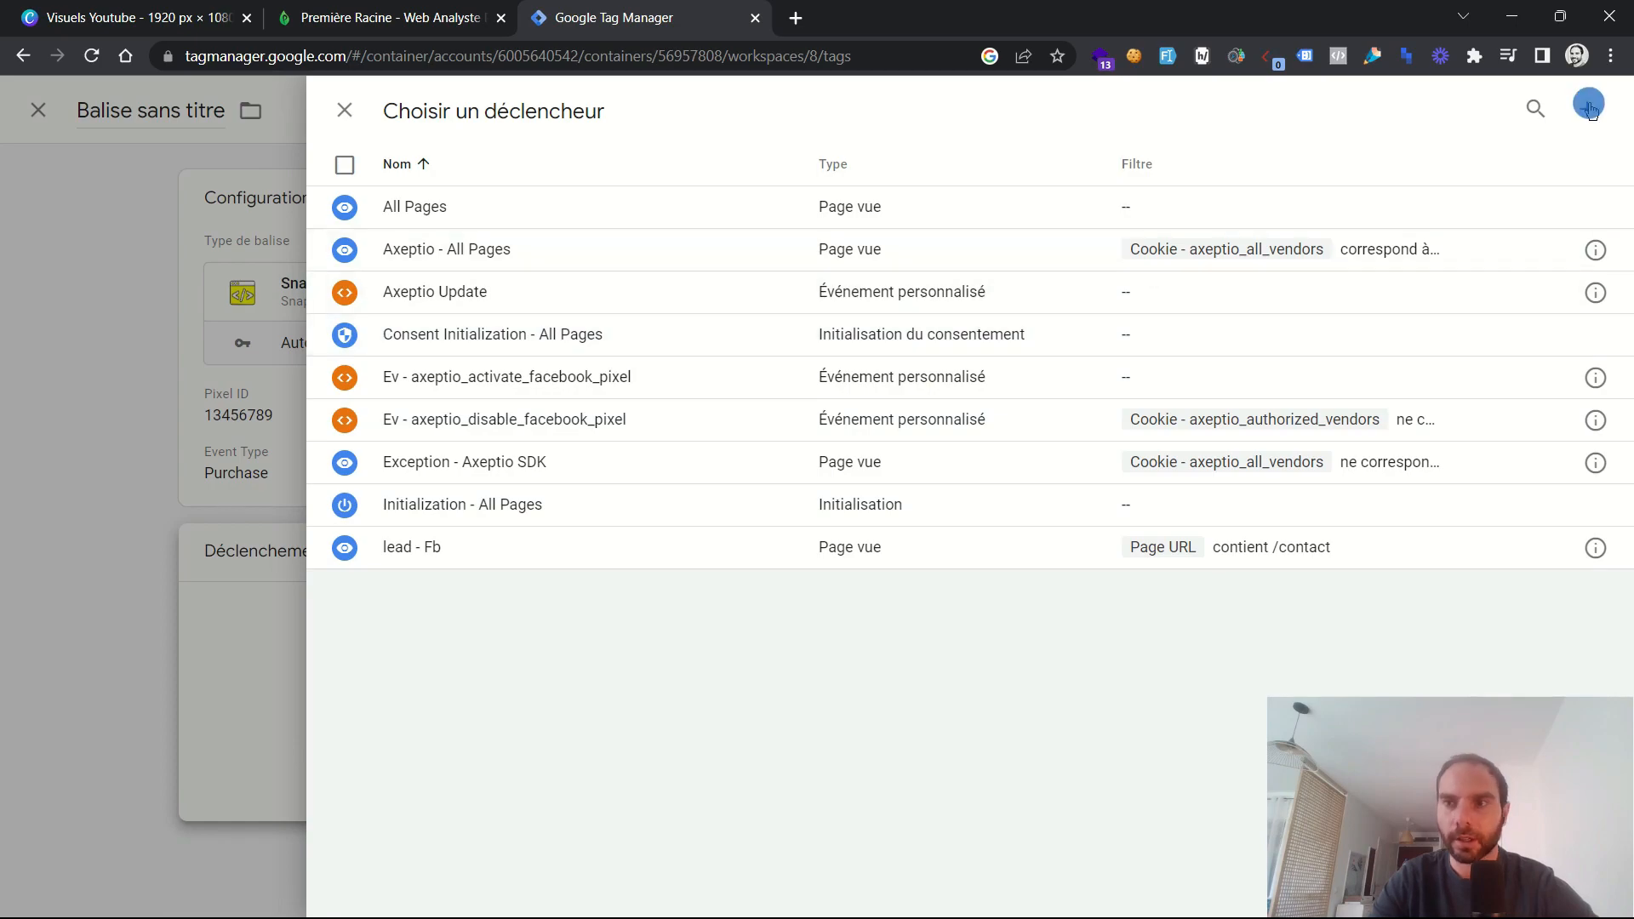
click(1588, 105)
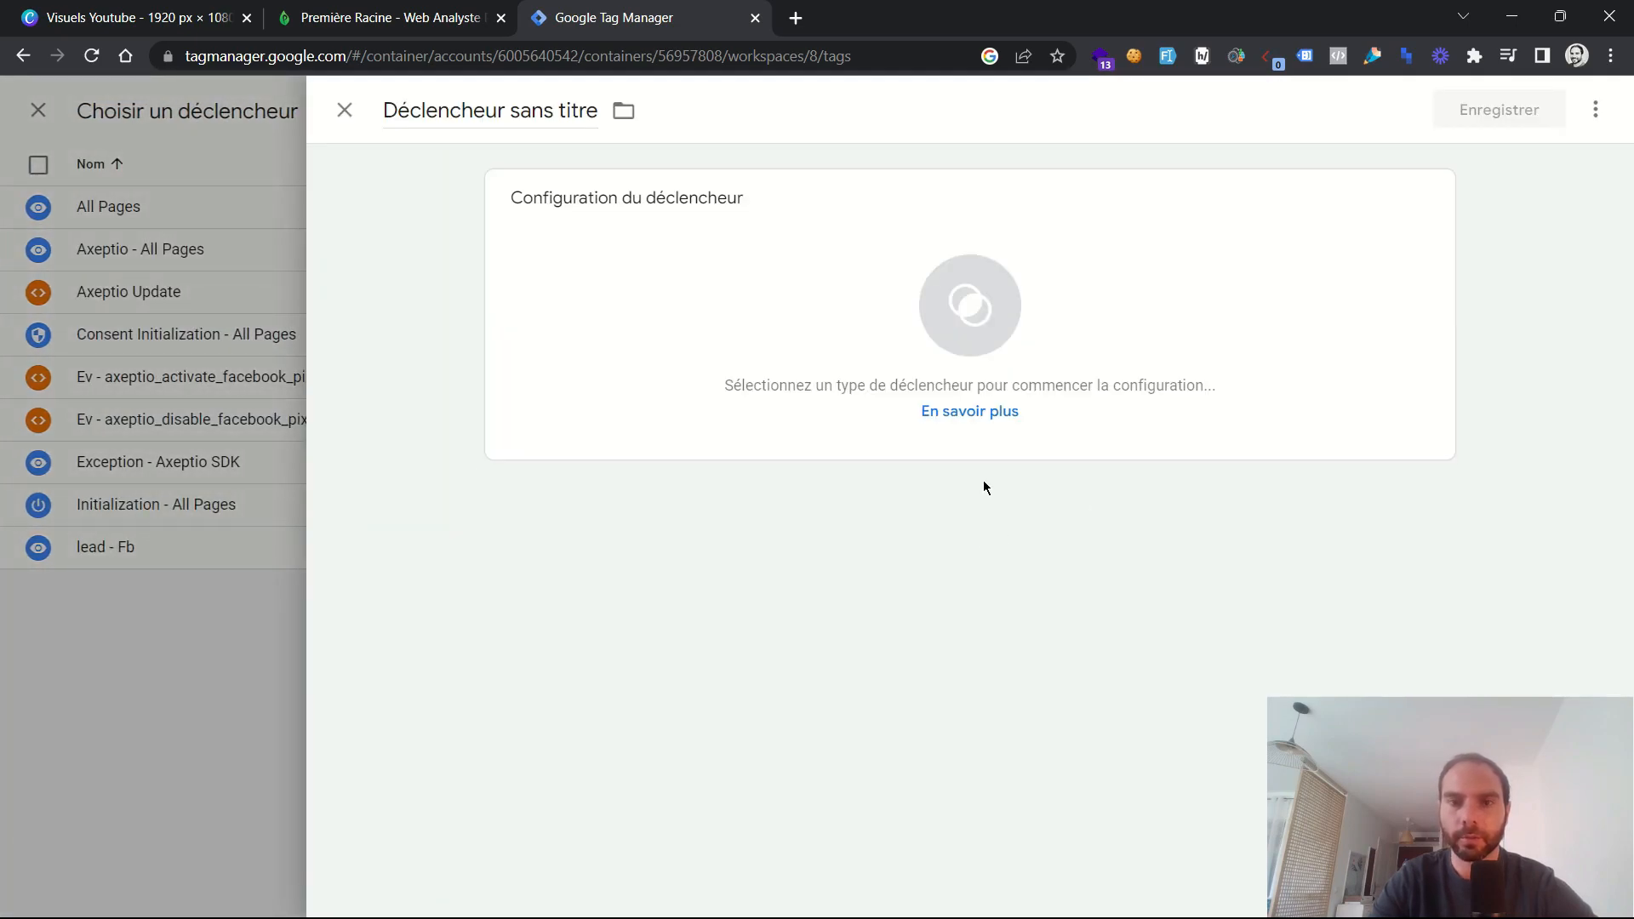
click(979, 298)
scroll(1065, 613, down, 5)
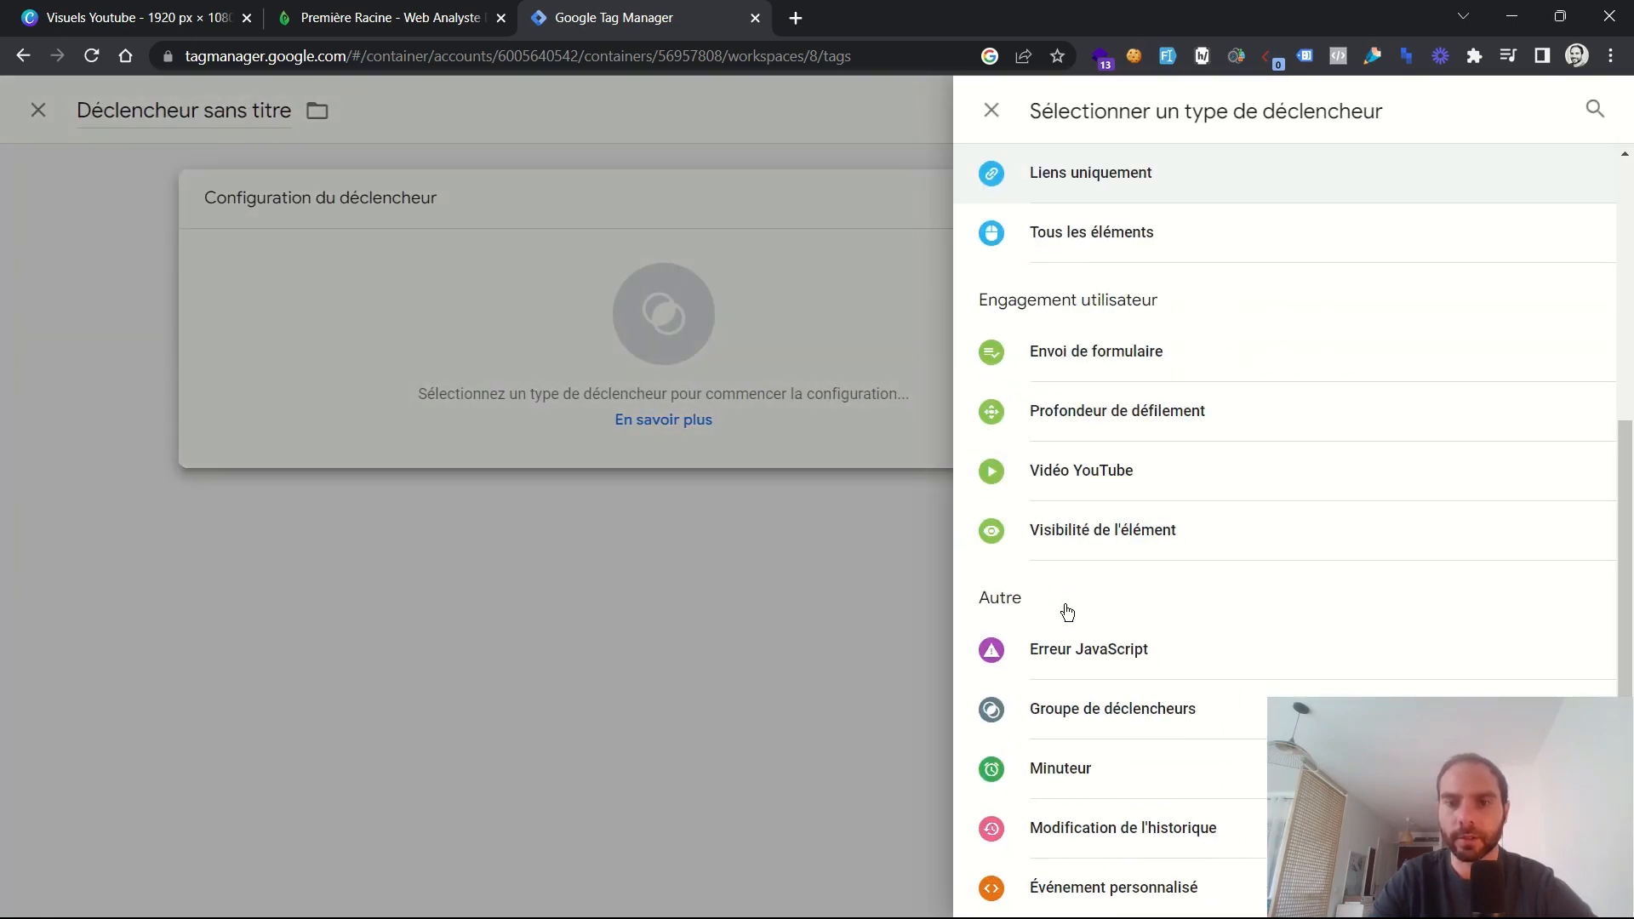
click(1111, 907)
click(645, 409)
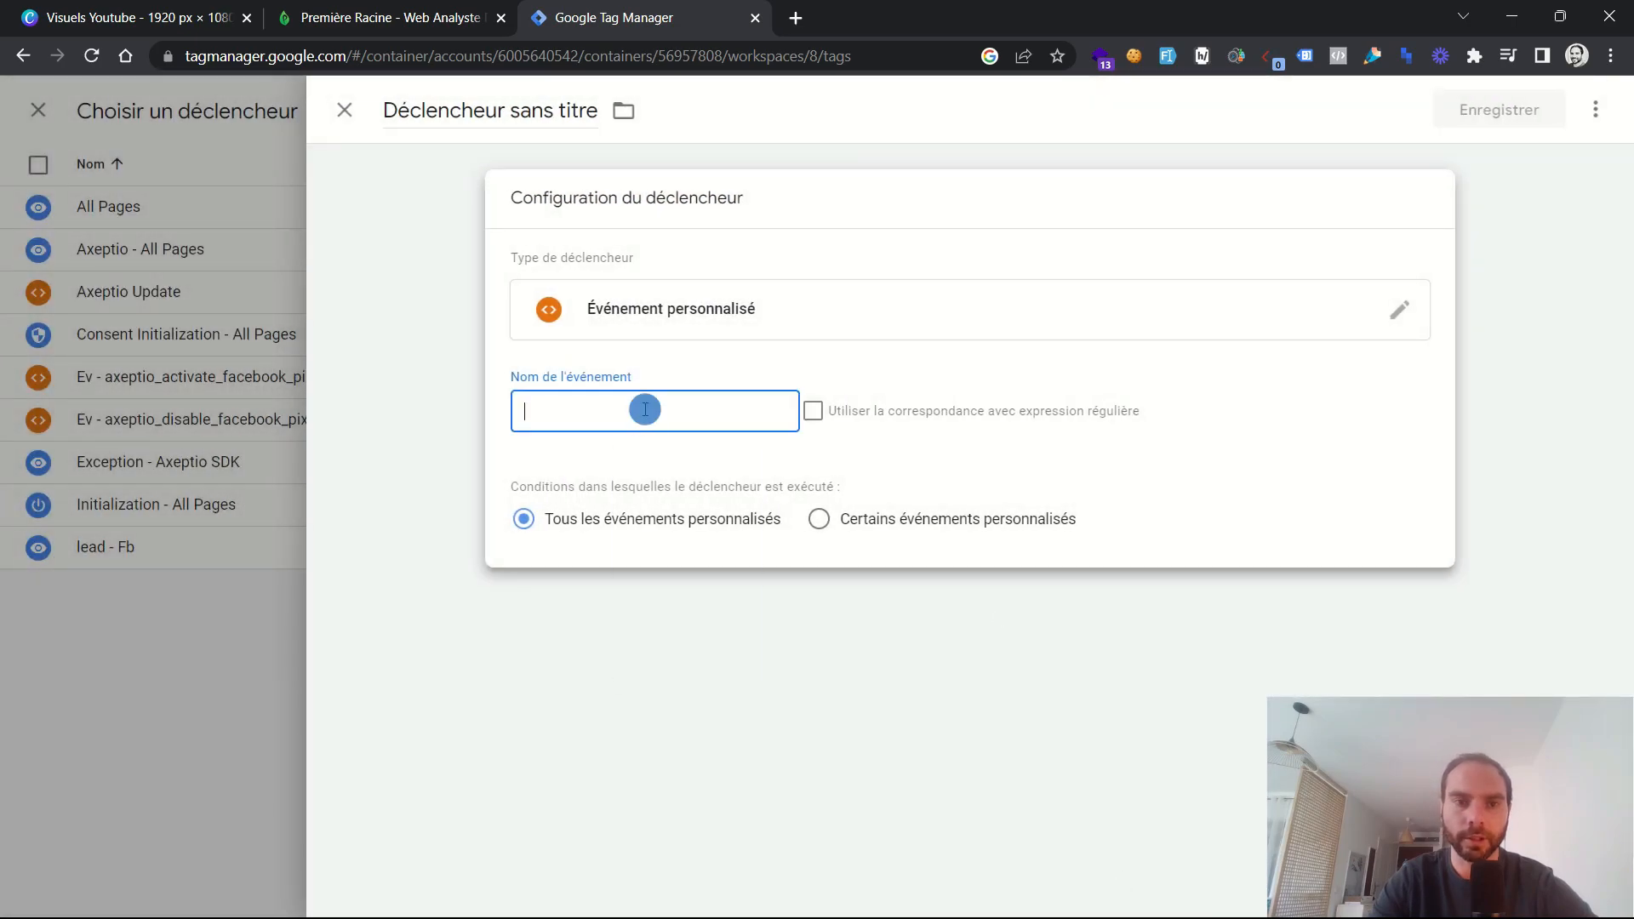
text(purchase)
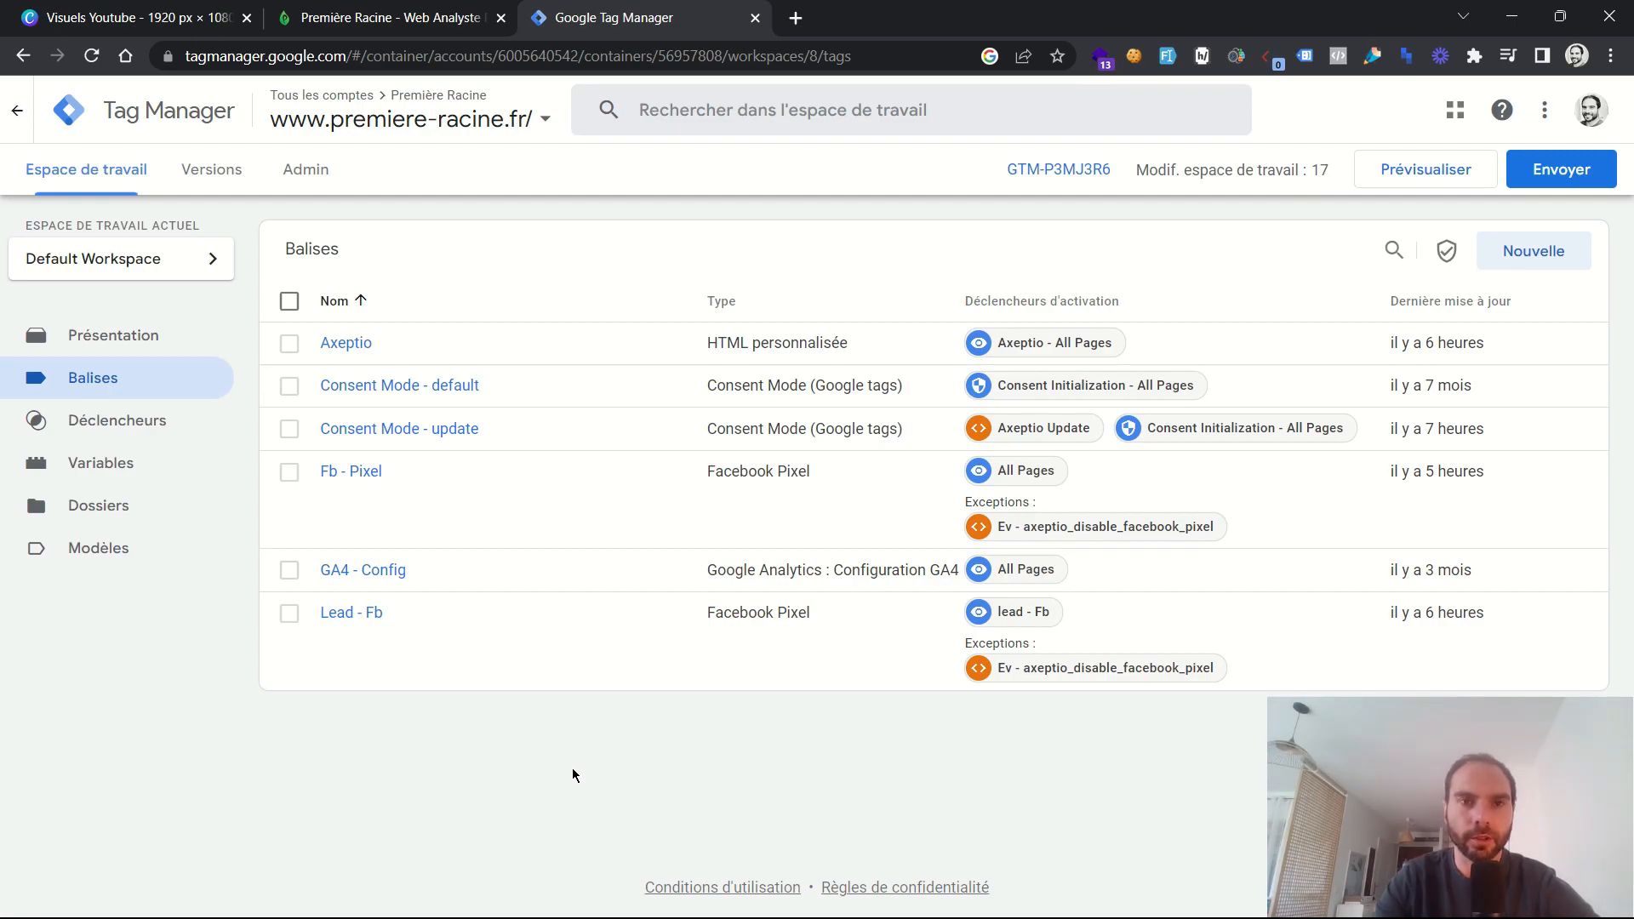
- Start a new tag and open the community template gallery from its tag type selection
click(1543, 260)
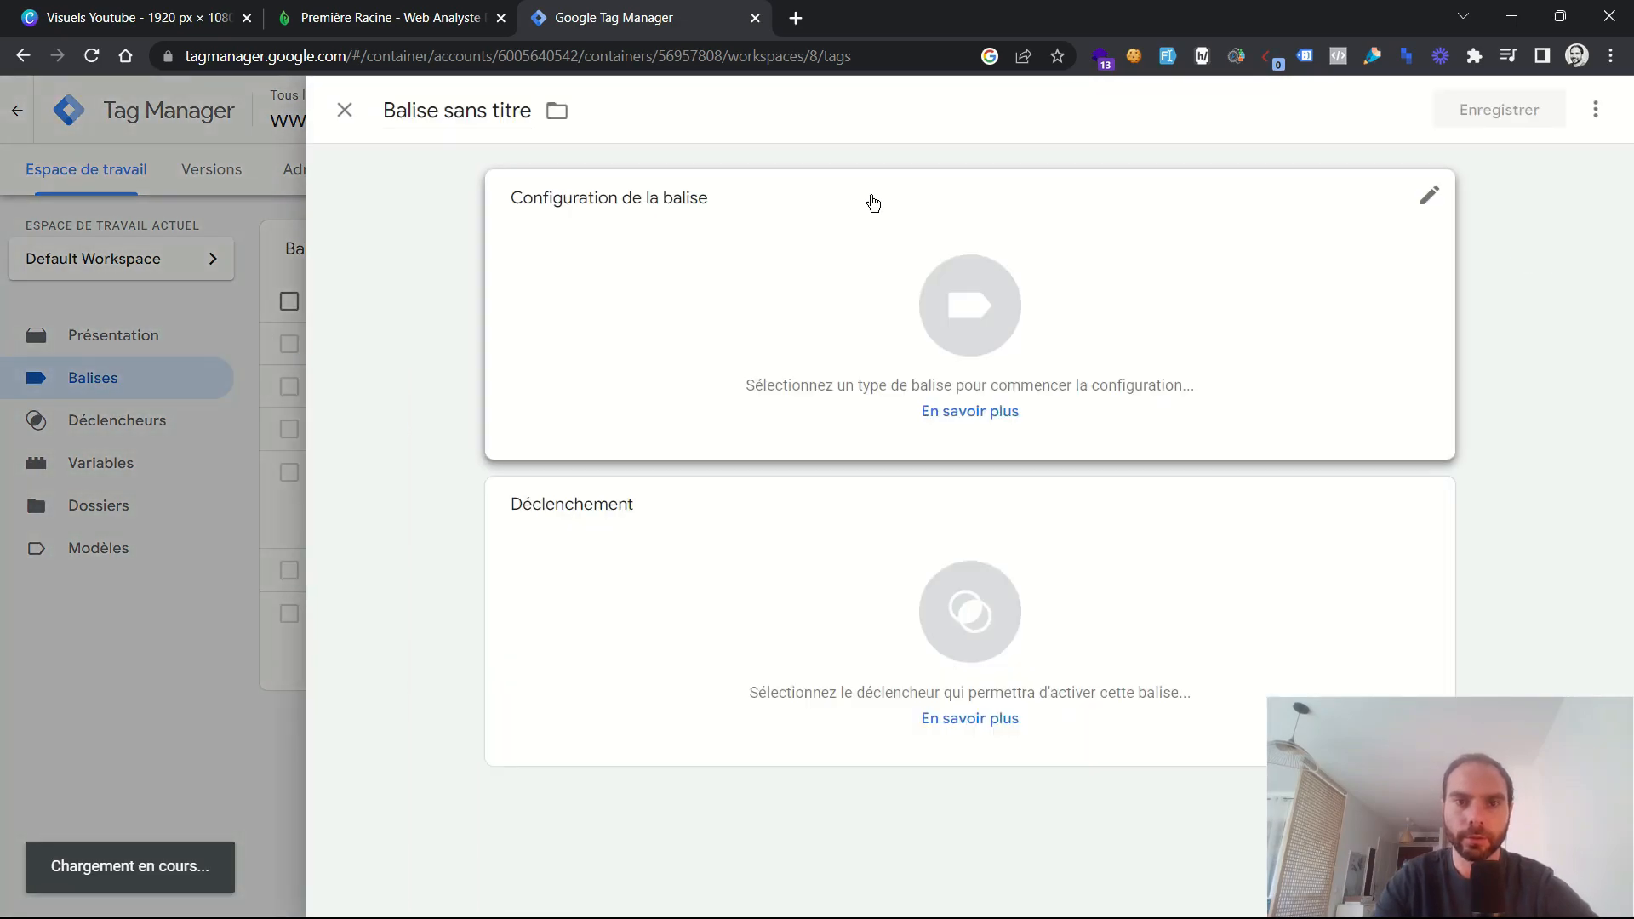
click(970, 280)
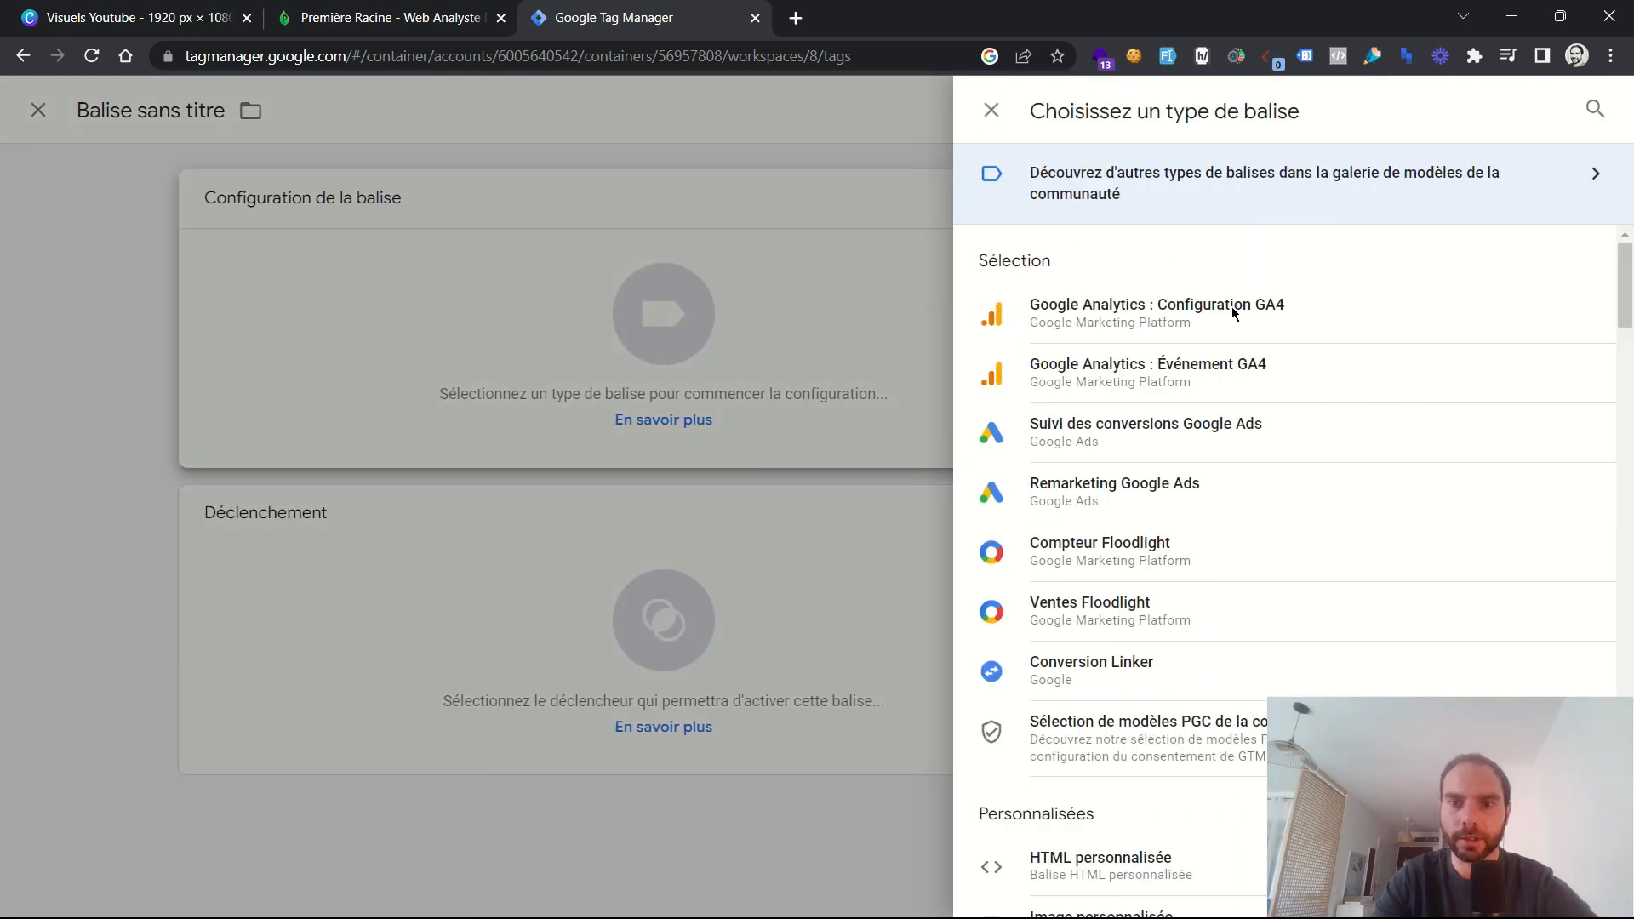
click(1595, 108)
click(117, 174)
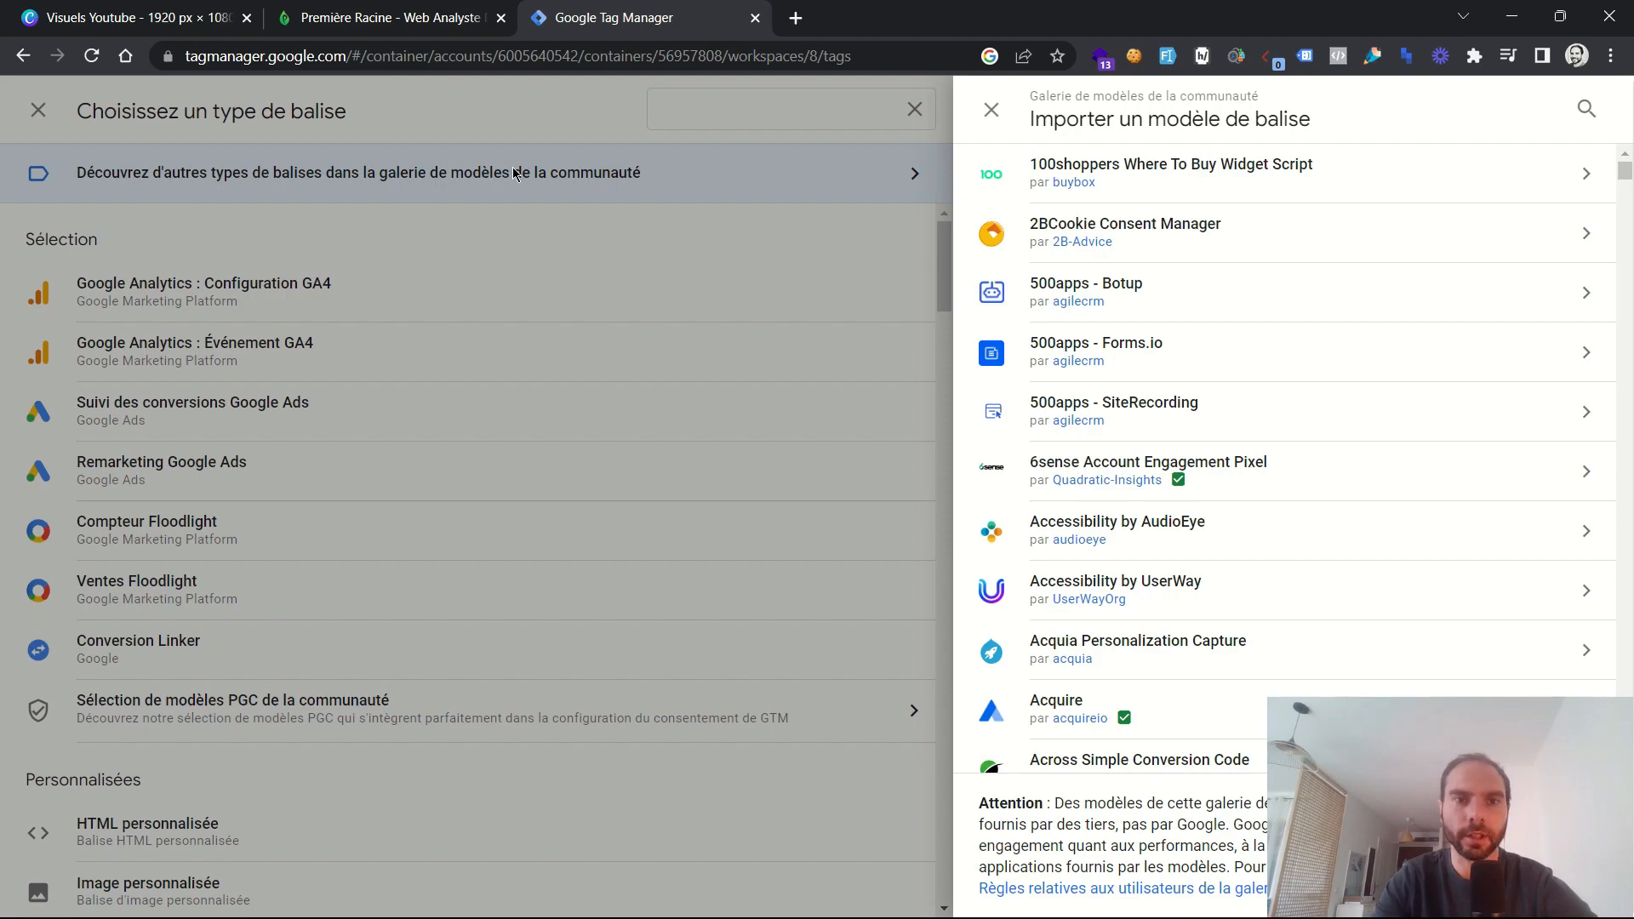
- Search the gallery for "tiktok" and add the TikTok Pixel template to the workspace, accepting its permissions
click(1586, 108)
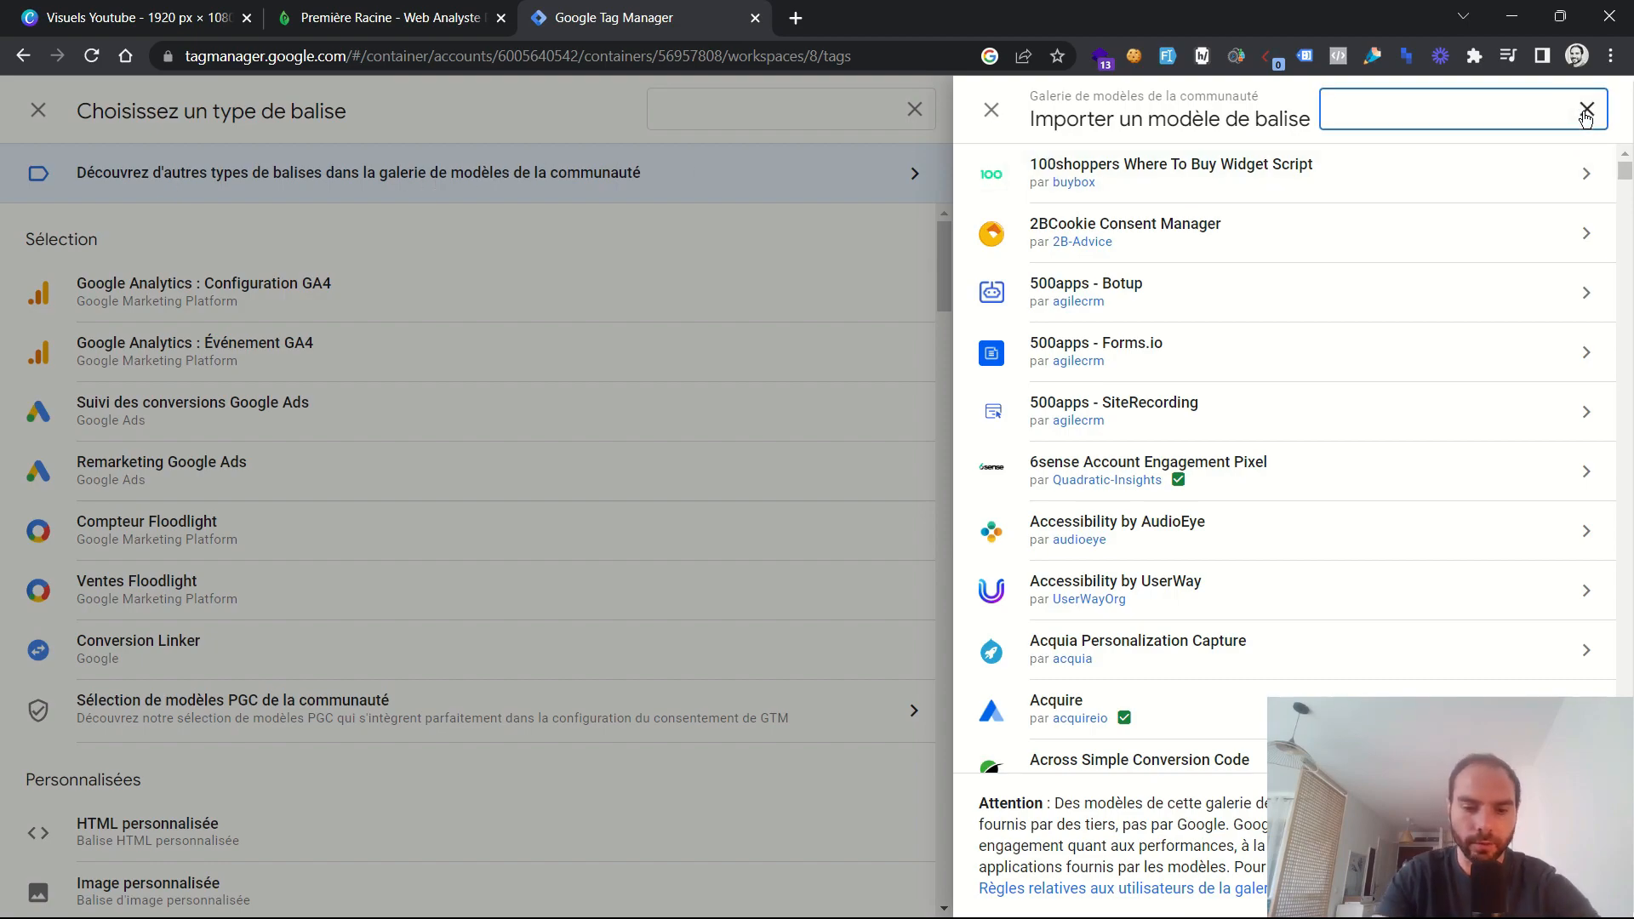
text(tiktok)
click(1106, 287)
click(1525, 109)
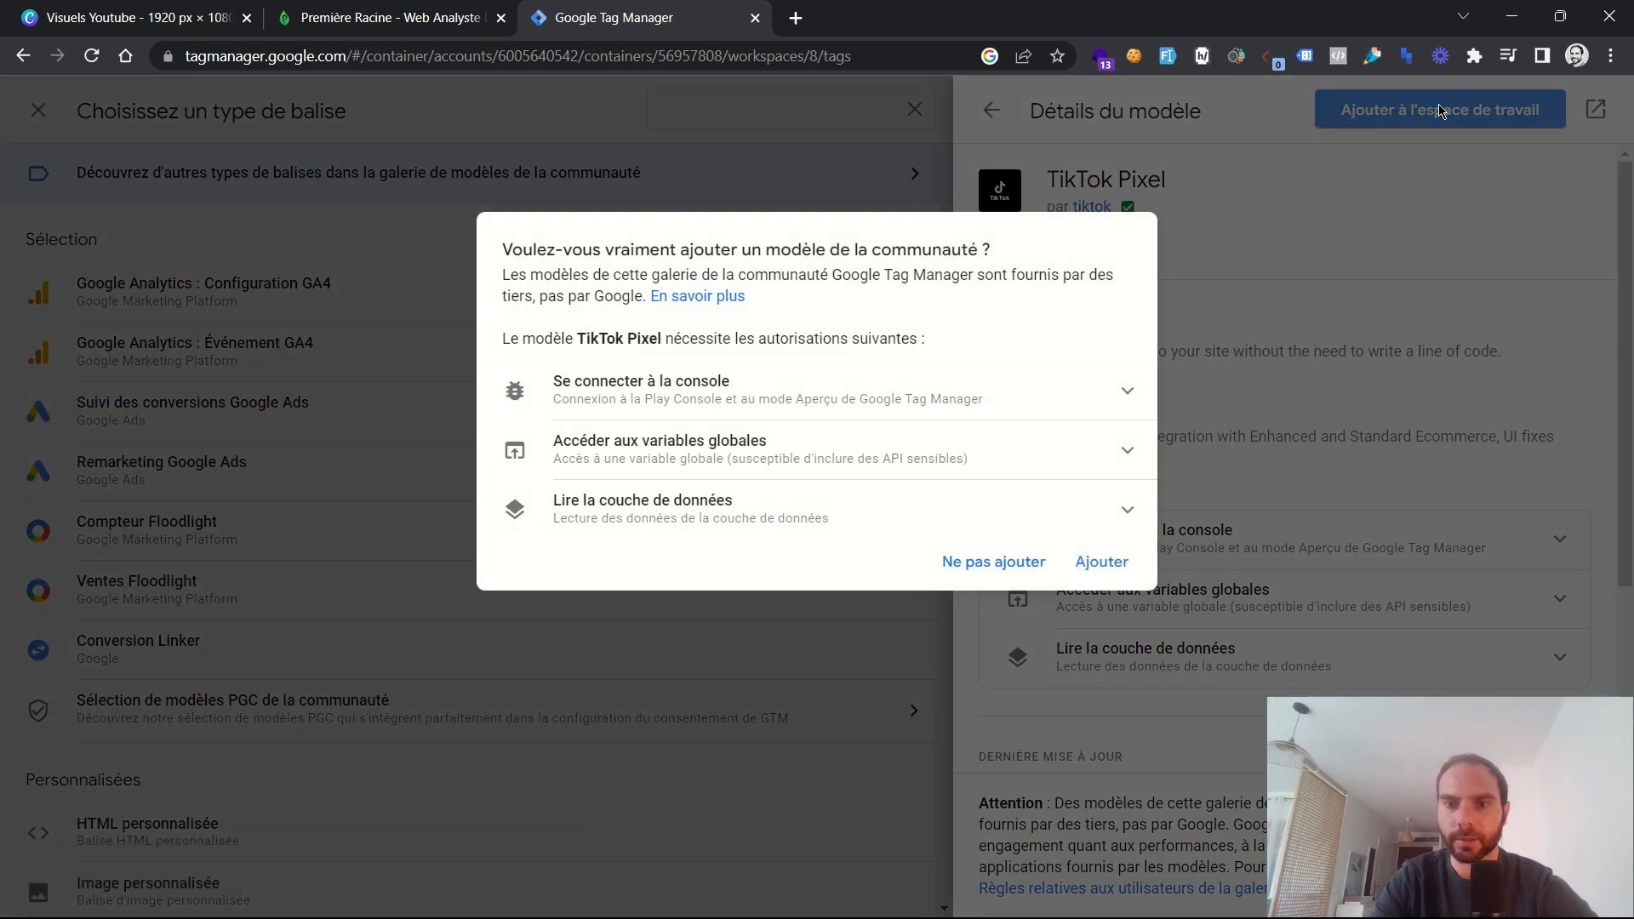
click(1103, 567)
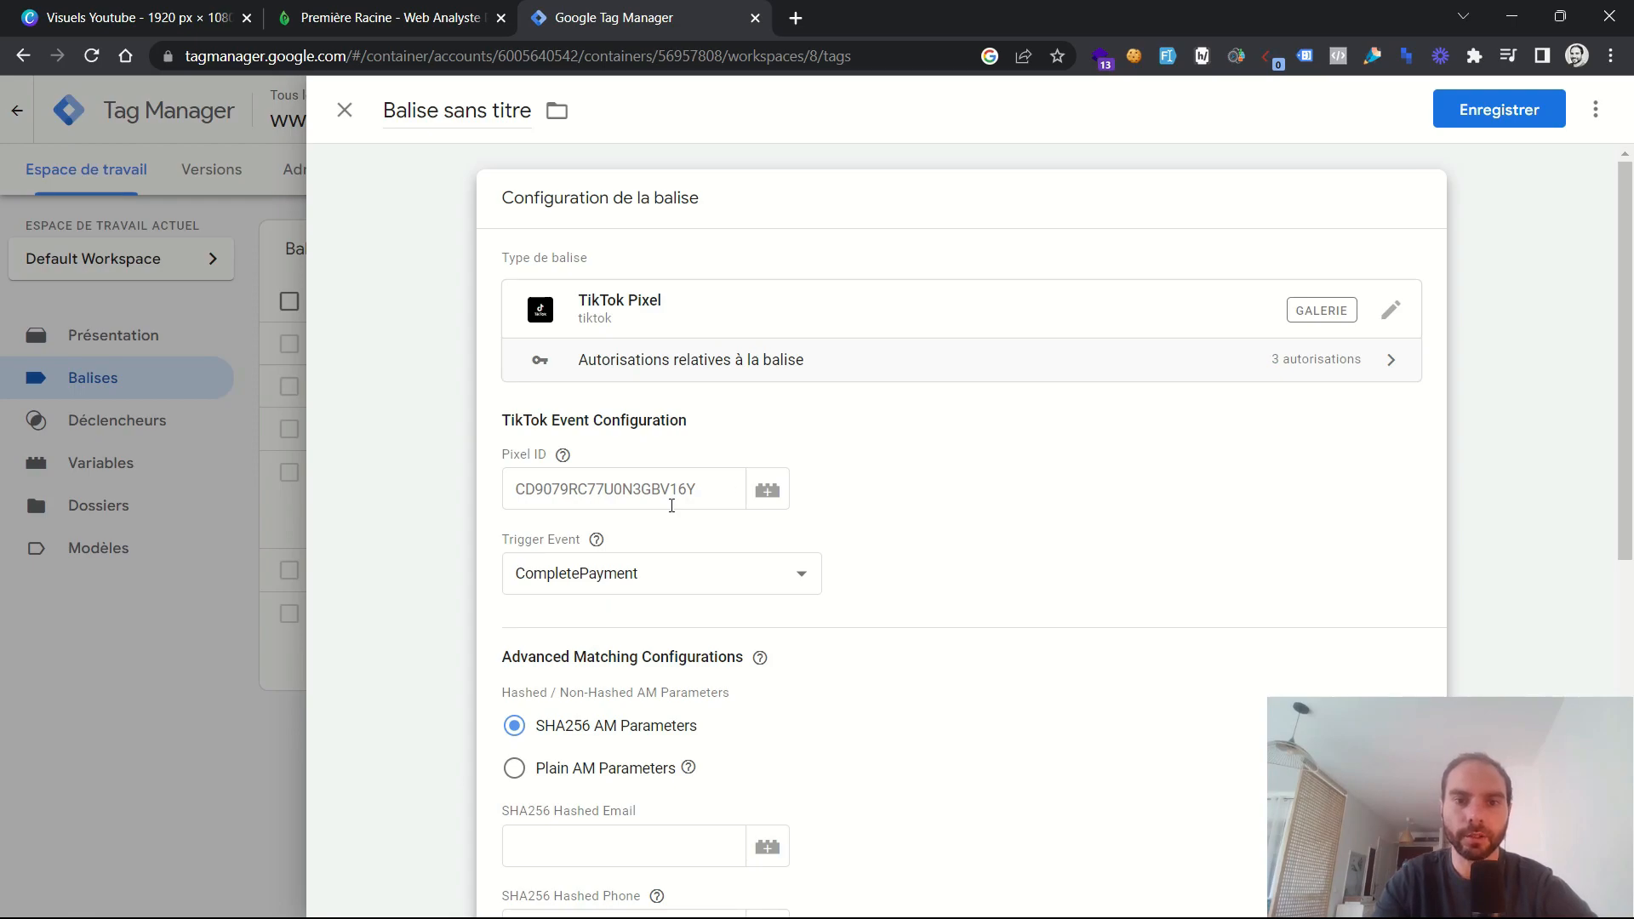
- Review the Pixel ID field and the available trigger events of the TikTok Pixel tag
click(539, 483)
click(666, 572)
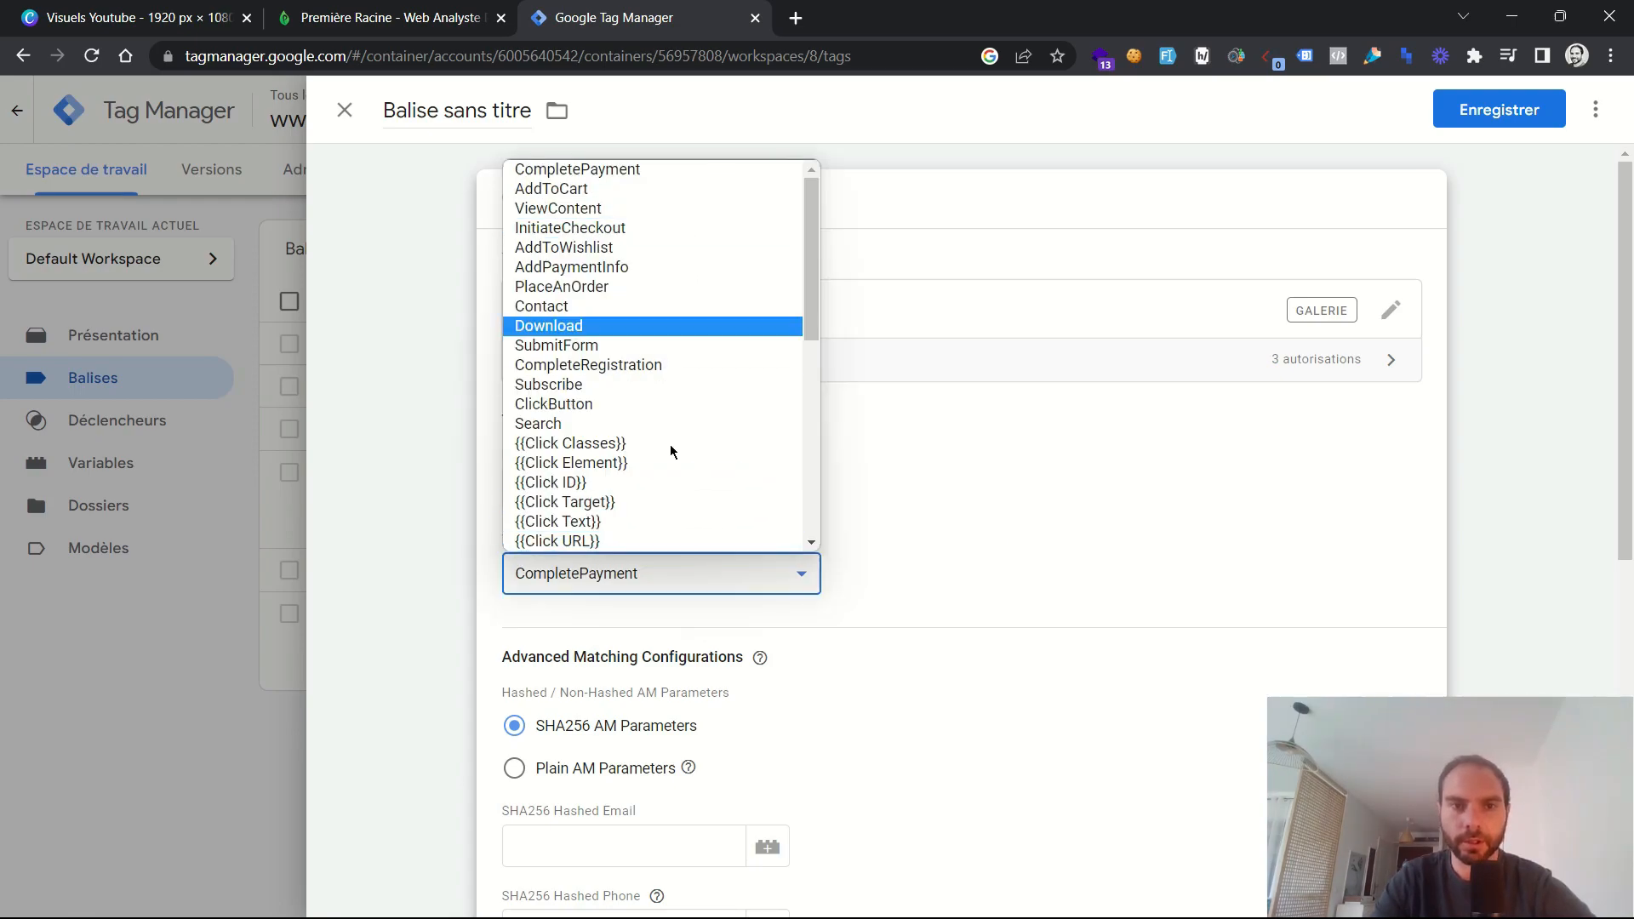
scroll(672, 477, down, 1)
click(974, 620)
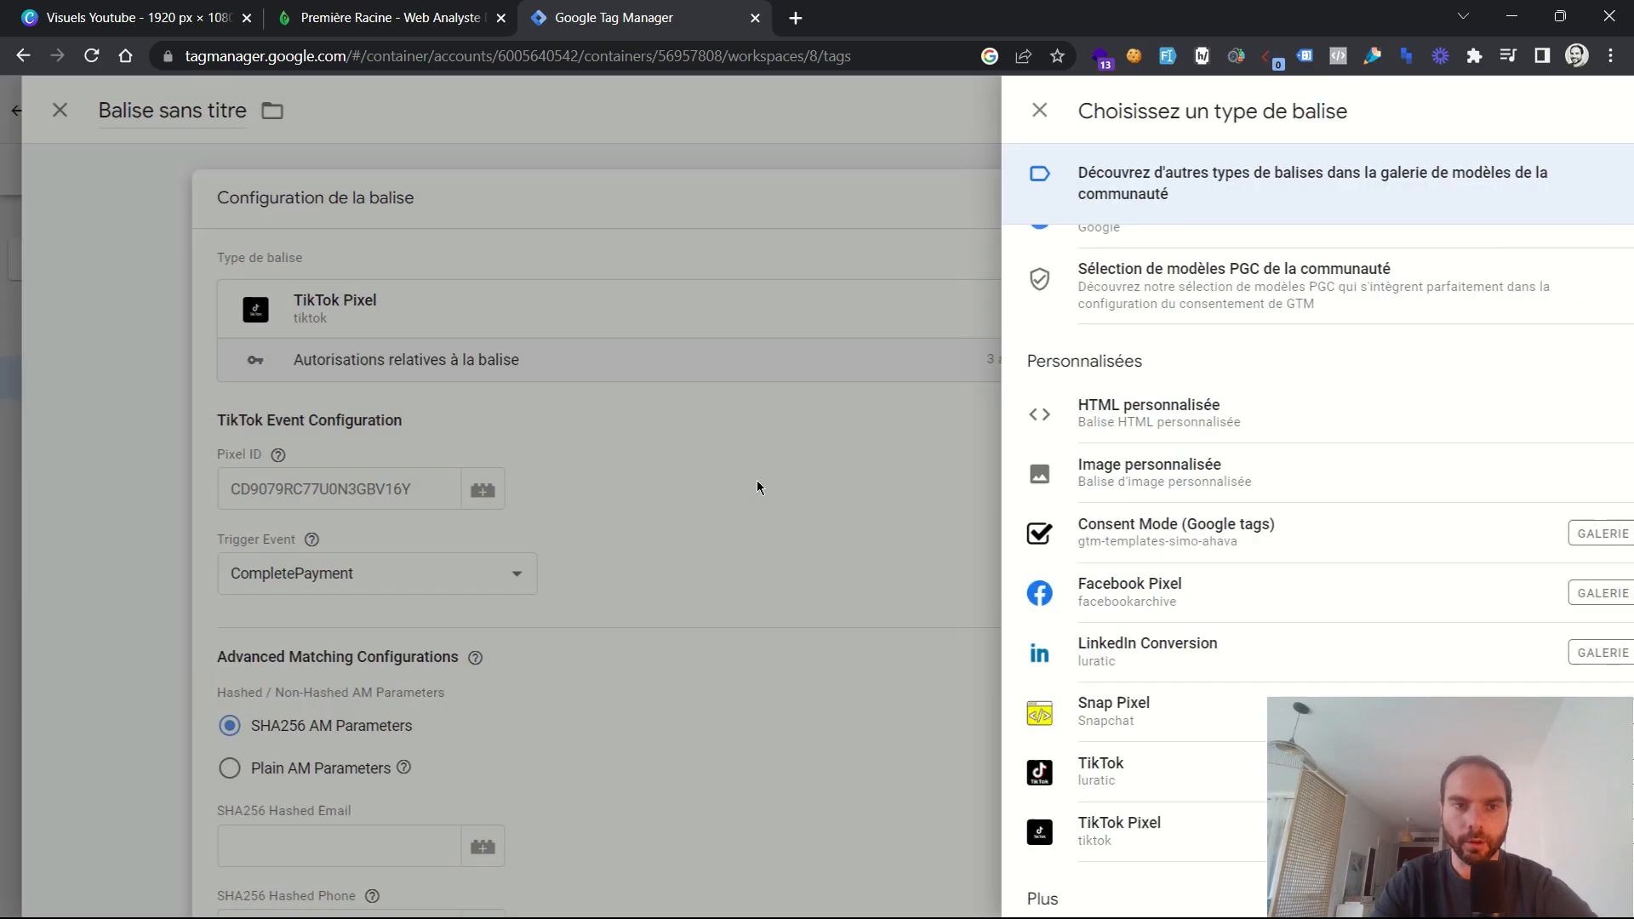
click(758, 485)
- Change the untitled tag's type from TikTok Pixel to HTML personnalisée
click(900, 306)
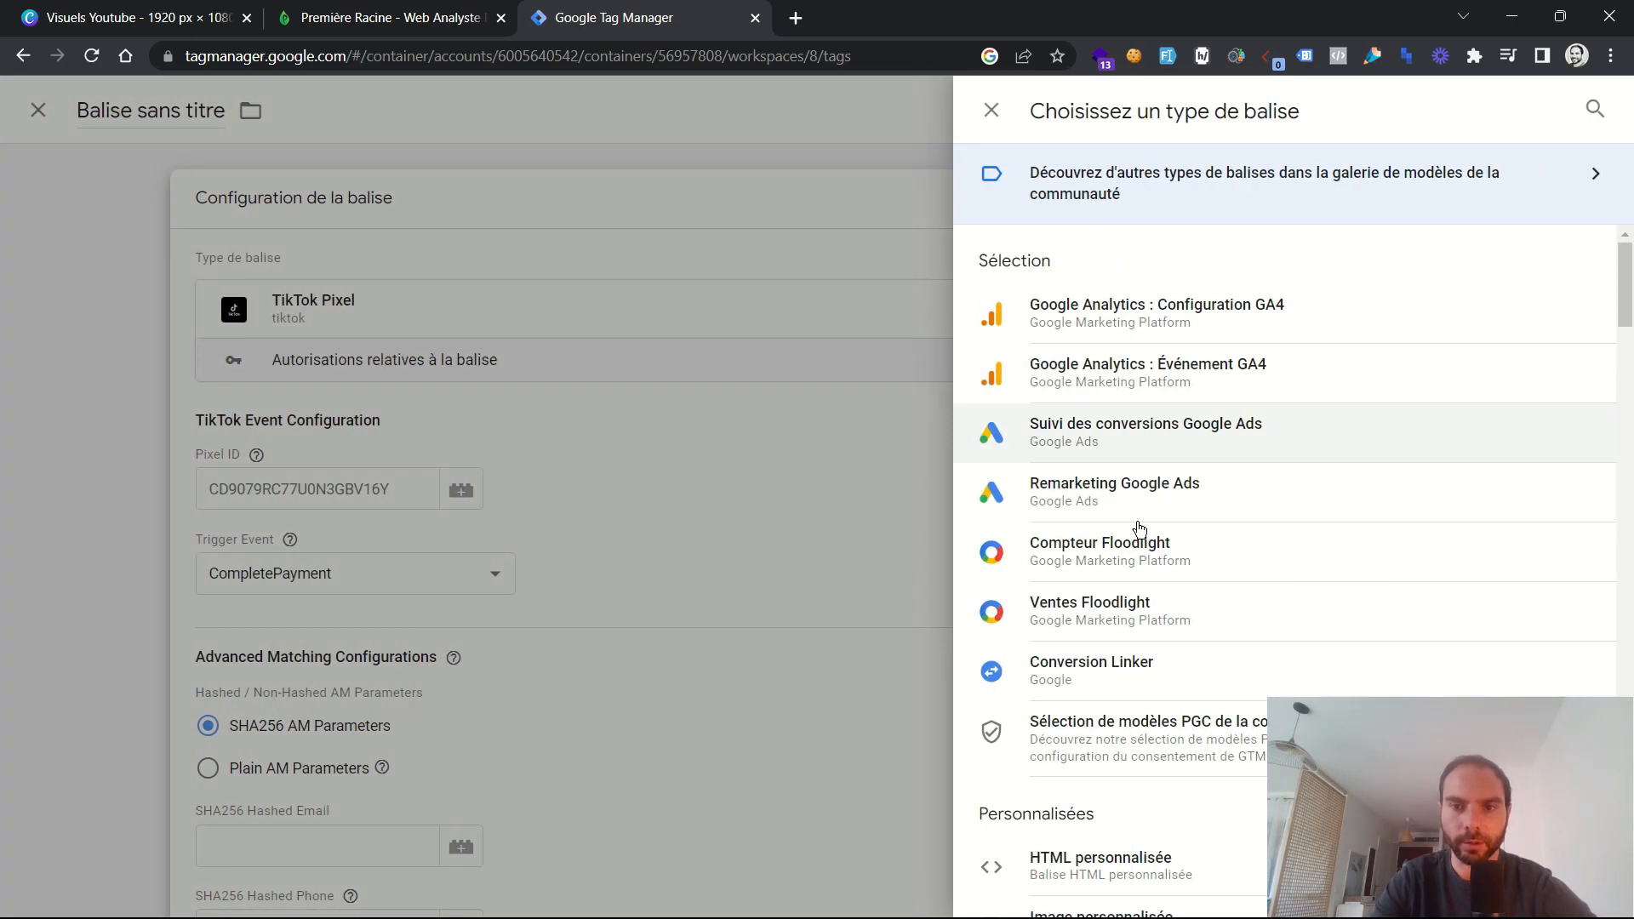
scroll(1147, 577, down, 3)
scroll(1147, 577, down, 1)
click(1069, 517)
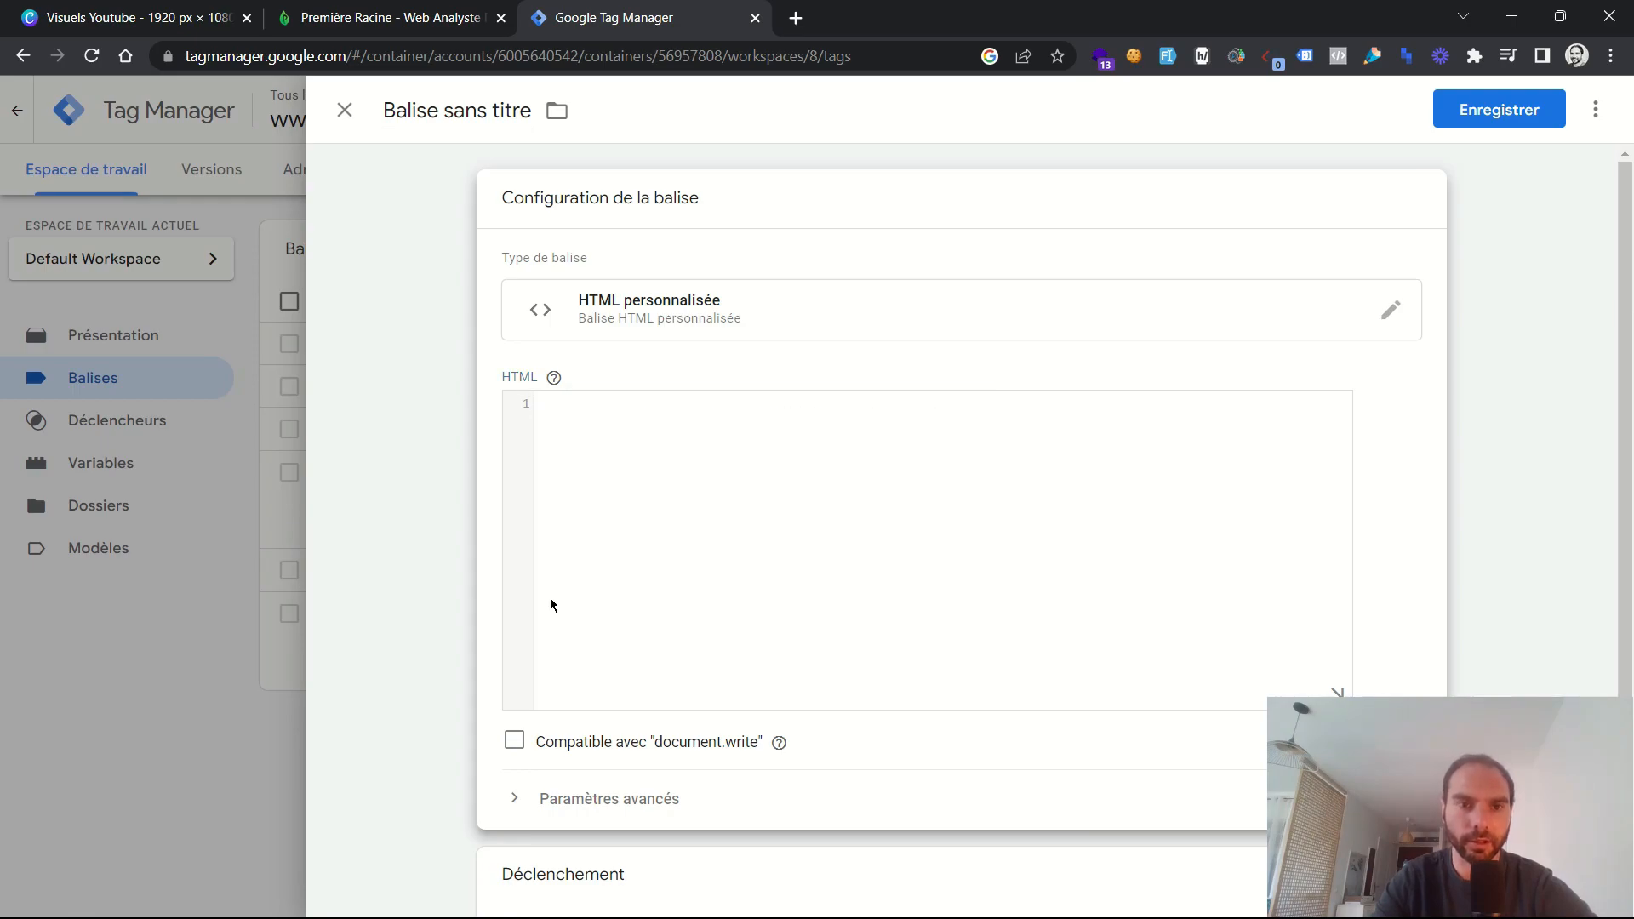
- Assign the All Pages trigger to the custom HTML tag and close the tag without saving it
scroll(571, 608, down, 3)
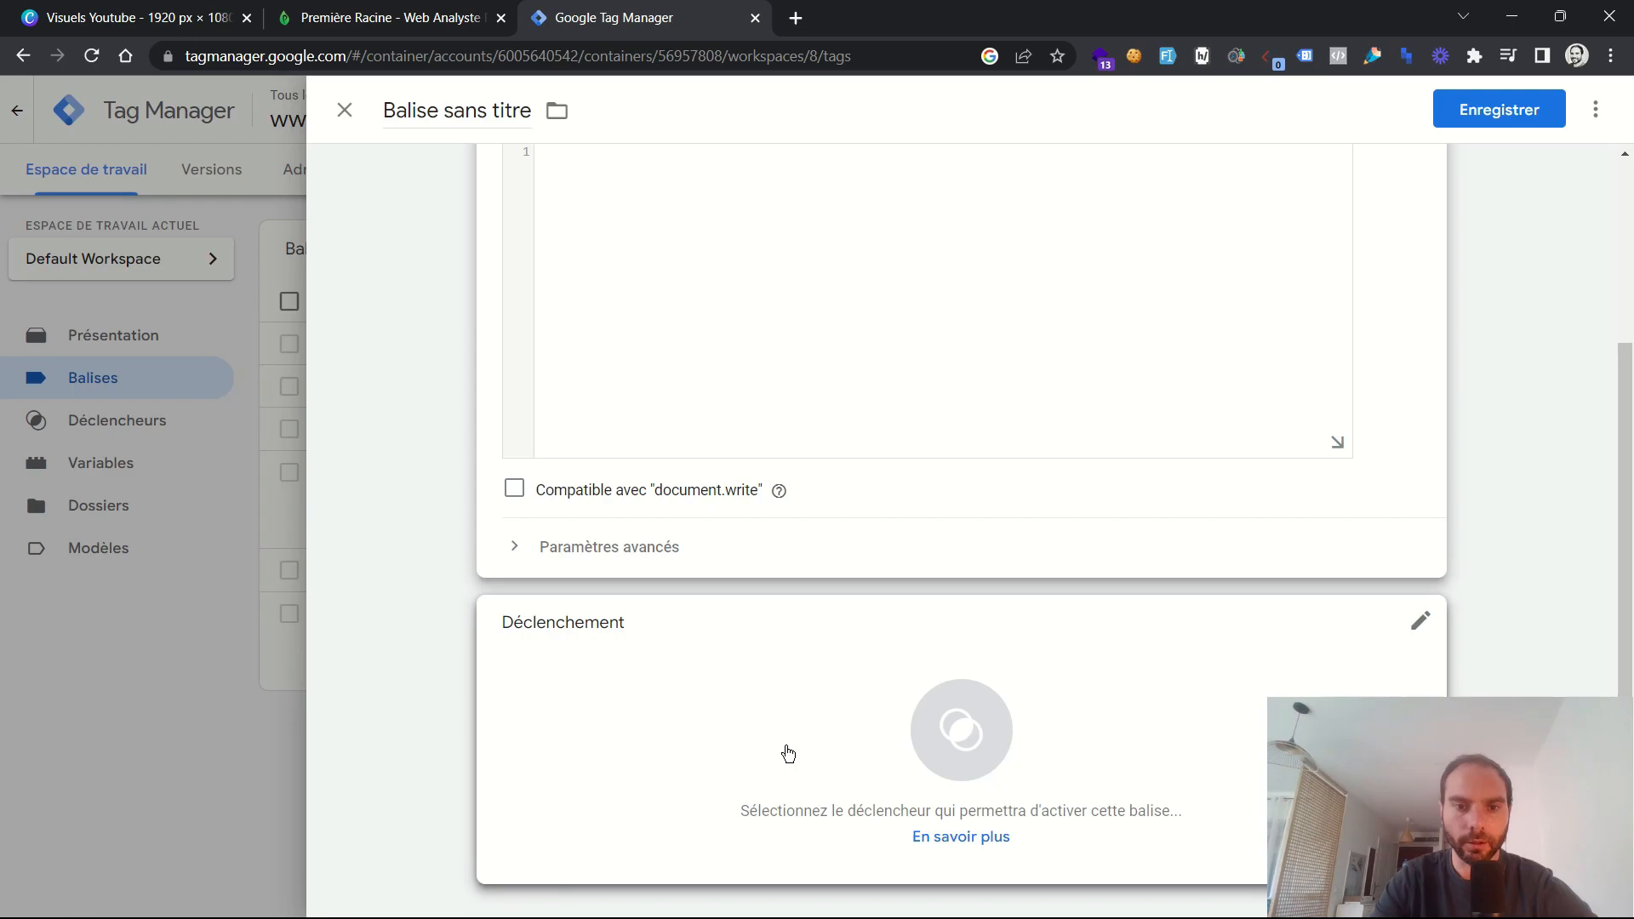
click(825, 691)
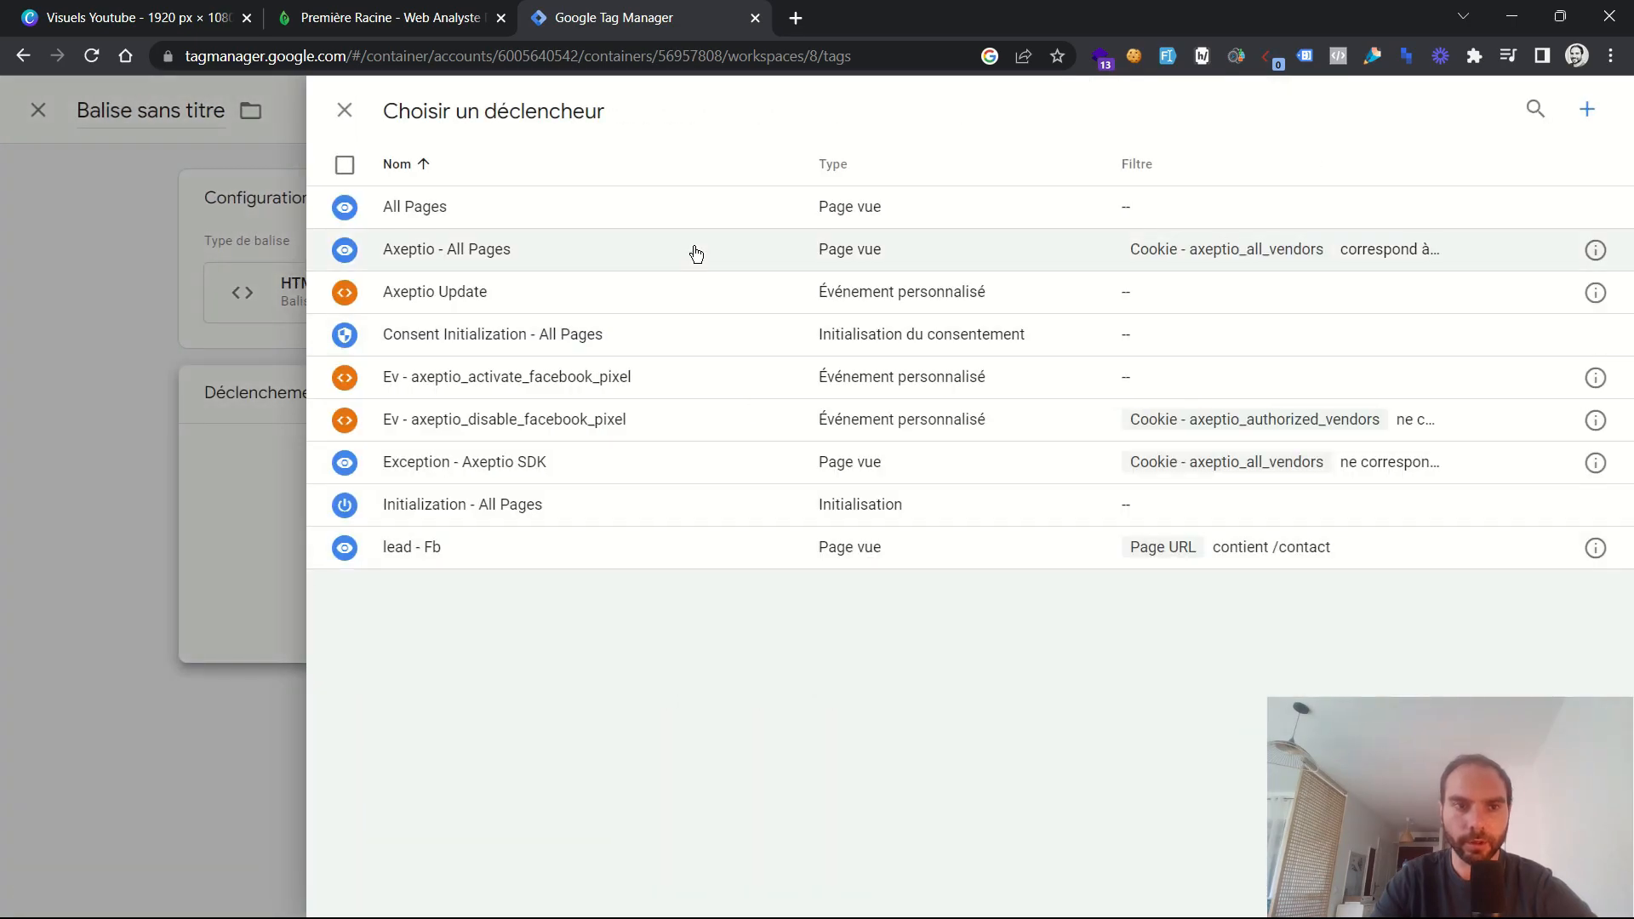
click(553, 206)
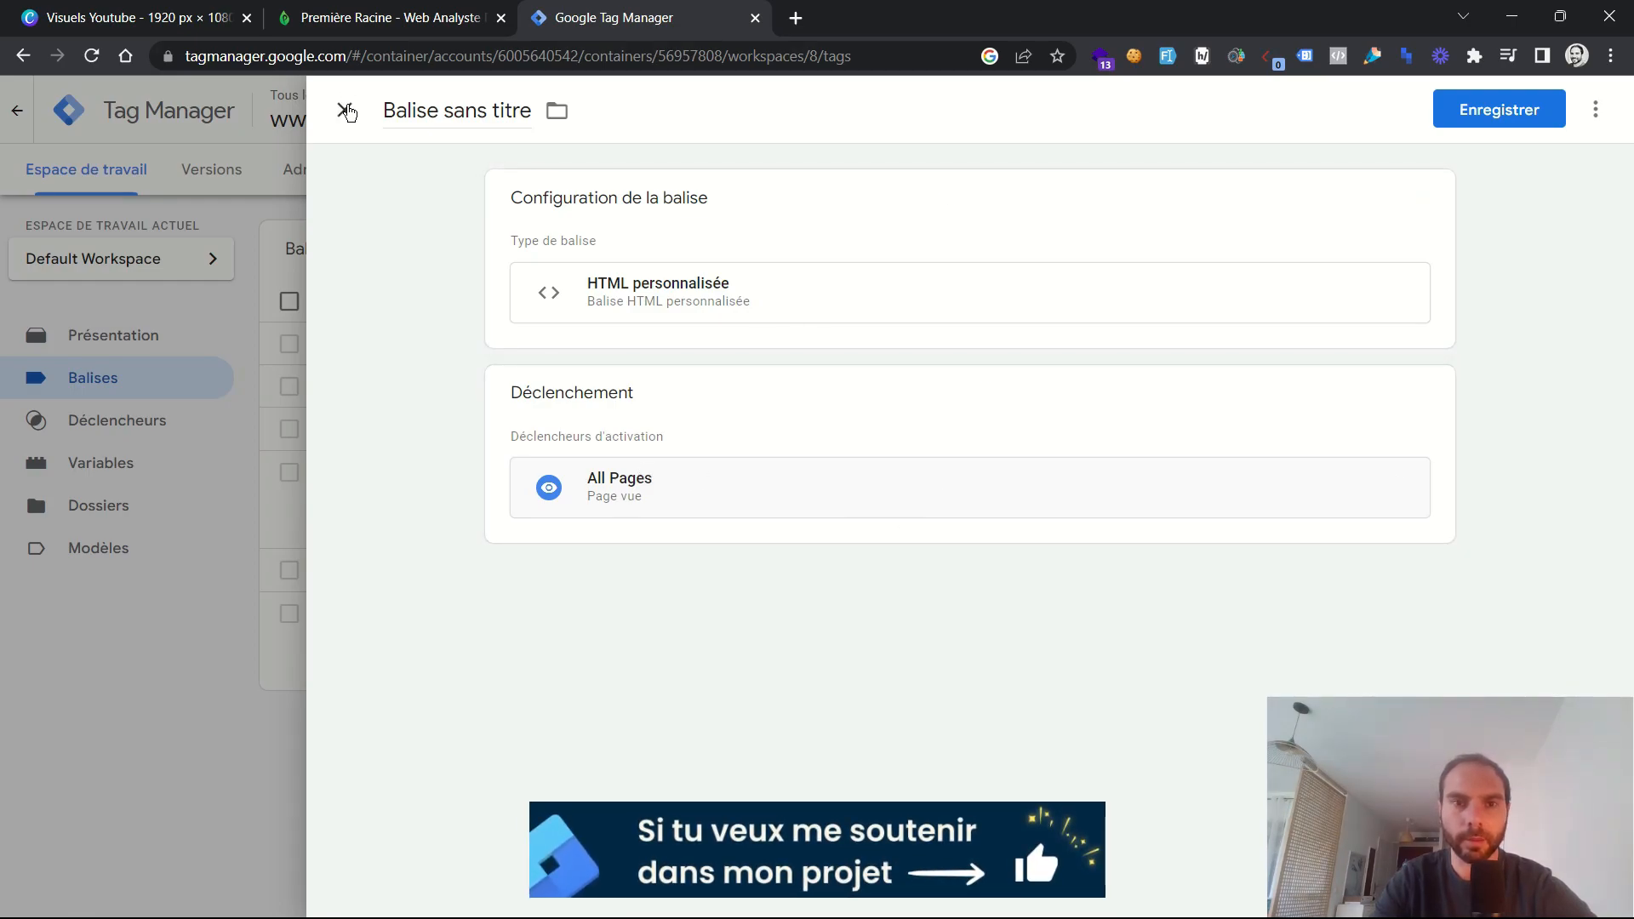
click(344, 110)
click(1091, 339)
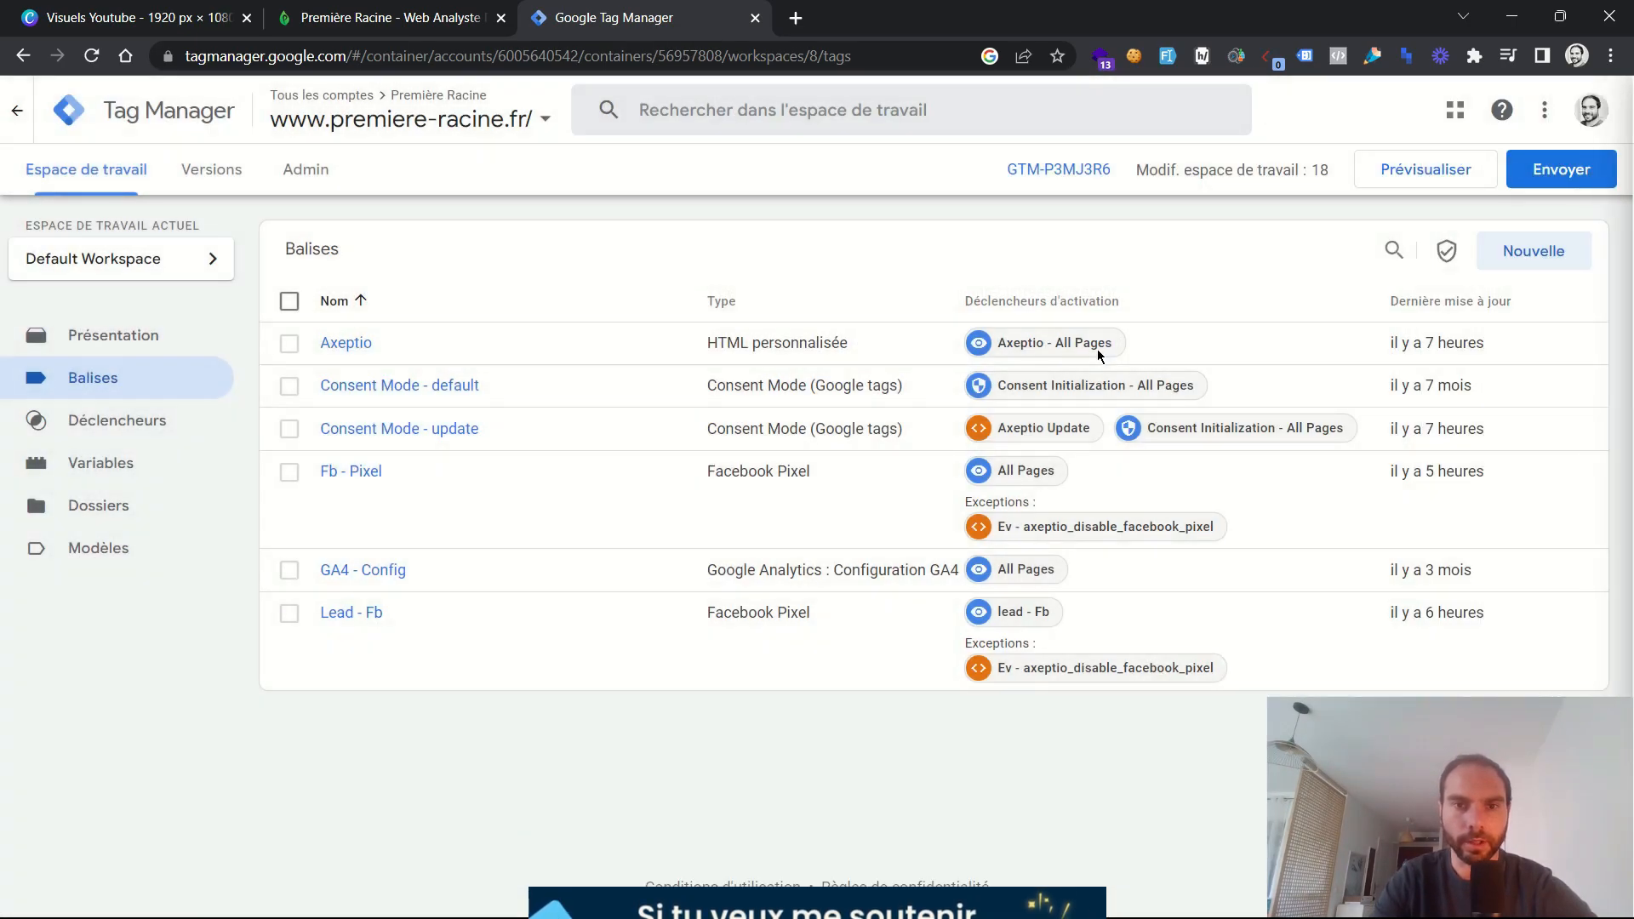
- Create a new tag using the TikTok Pixel tag type
click(1524, 246)
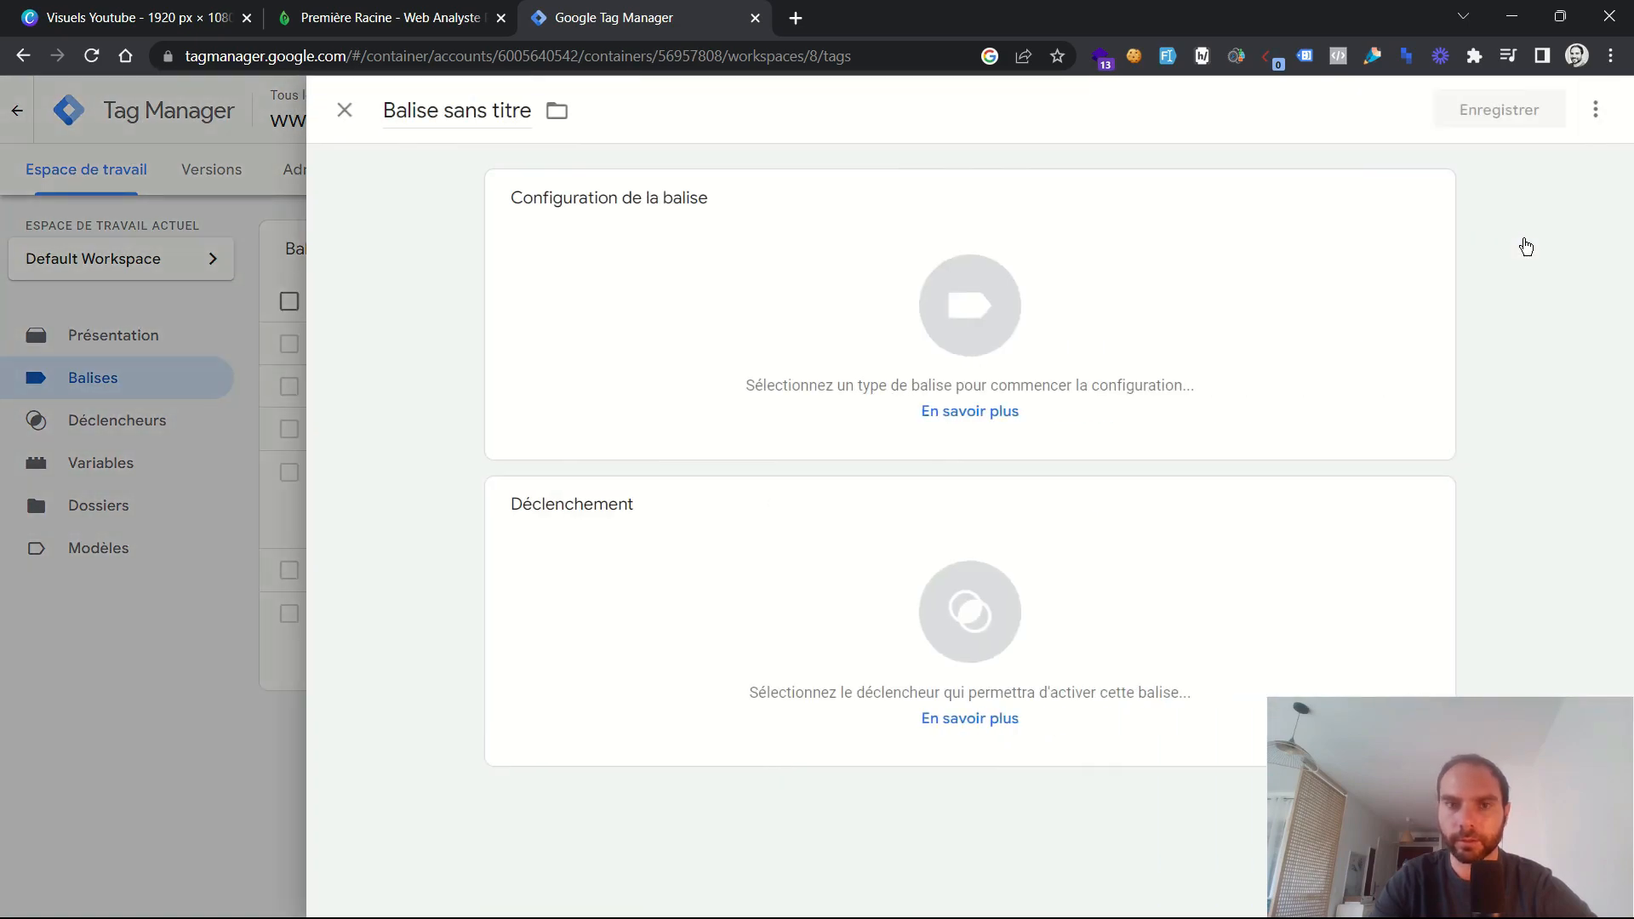
click(993, 332)
scroll(1125, 621, down, 6)
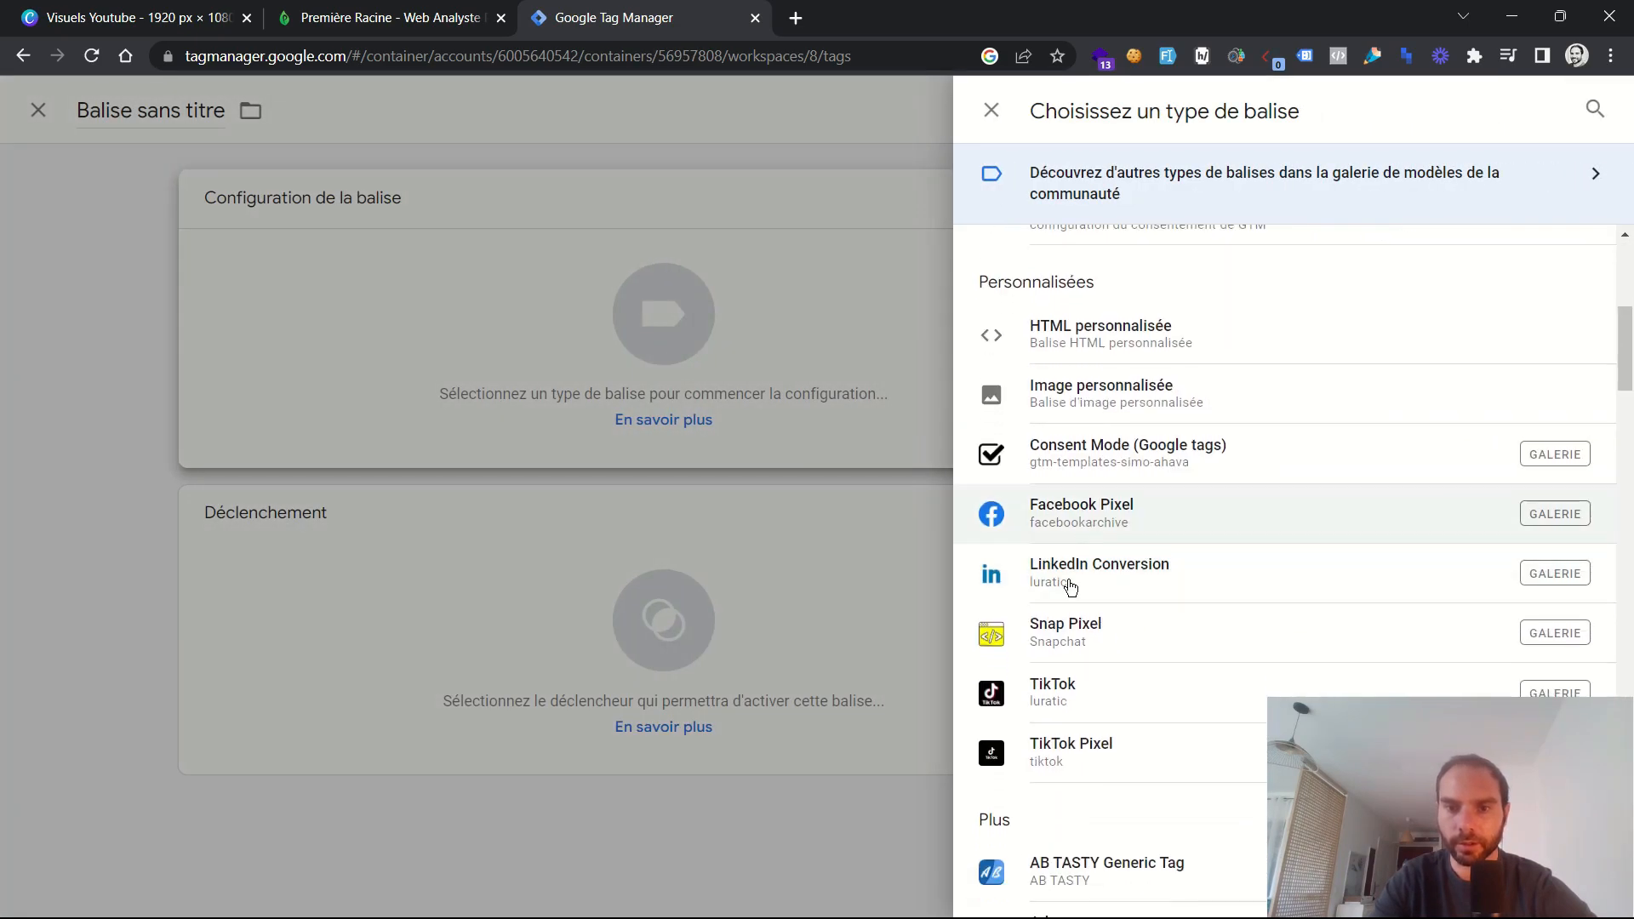
click(1064, 738)
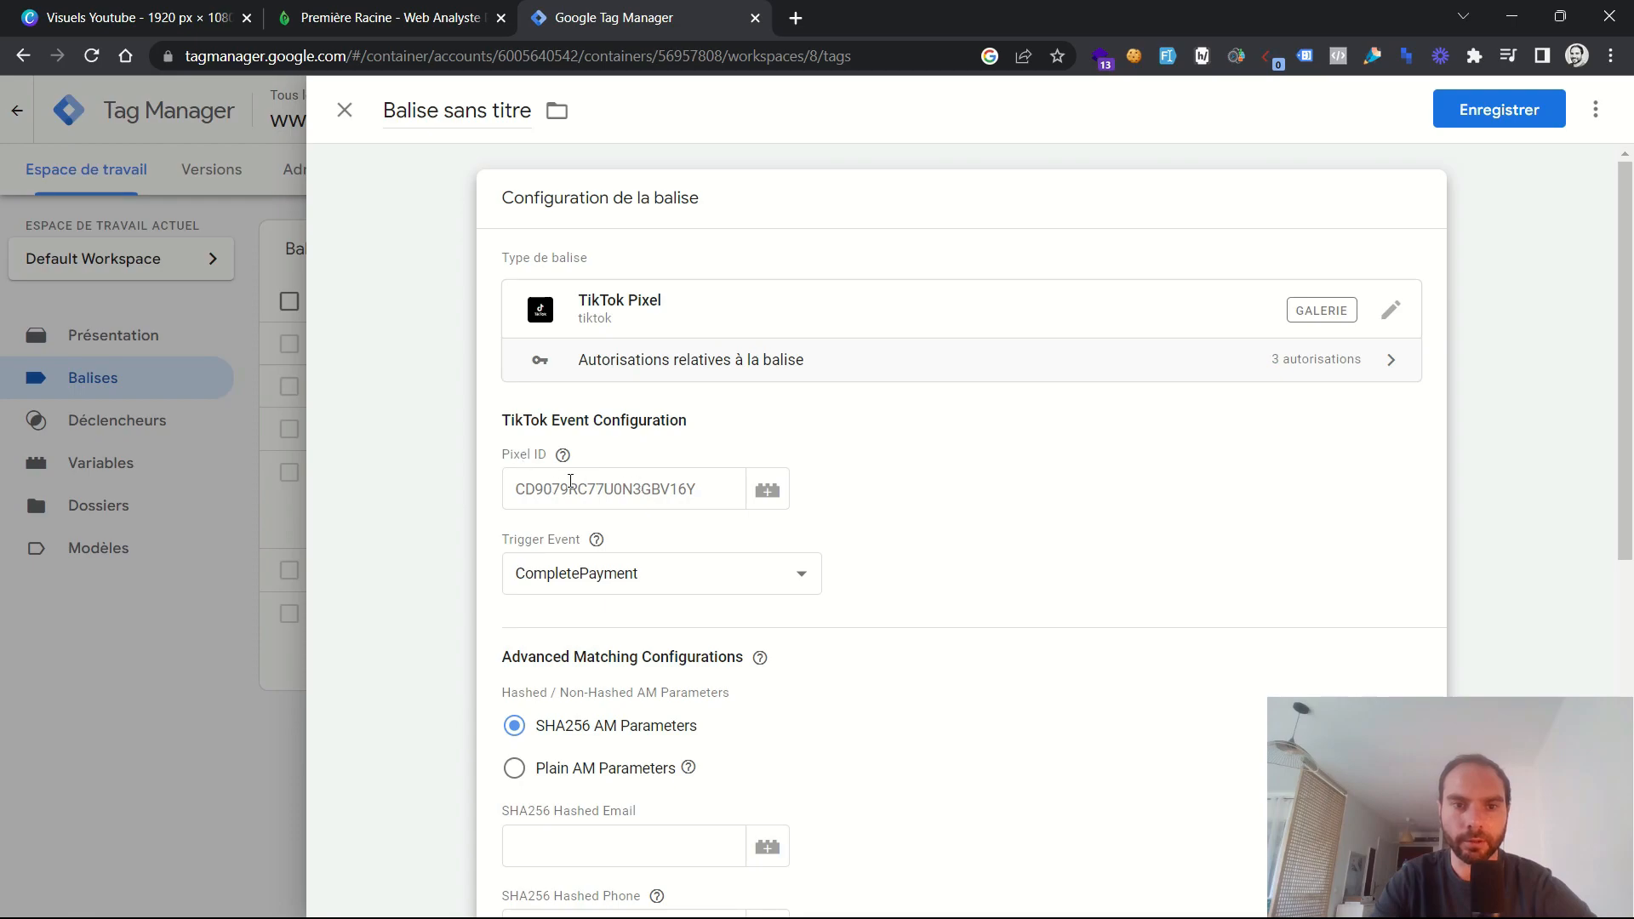
- Choose CompletePayment as the TikTok Pixel tag's trigger event and open its trigger selection
scroll(979, 514, down, 2)
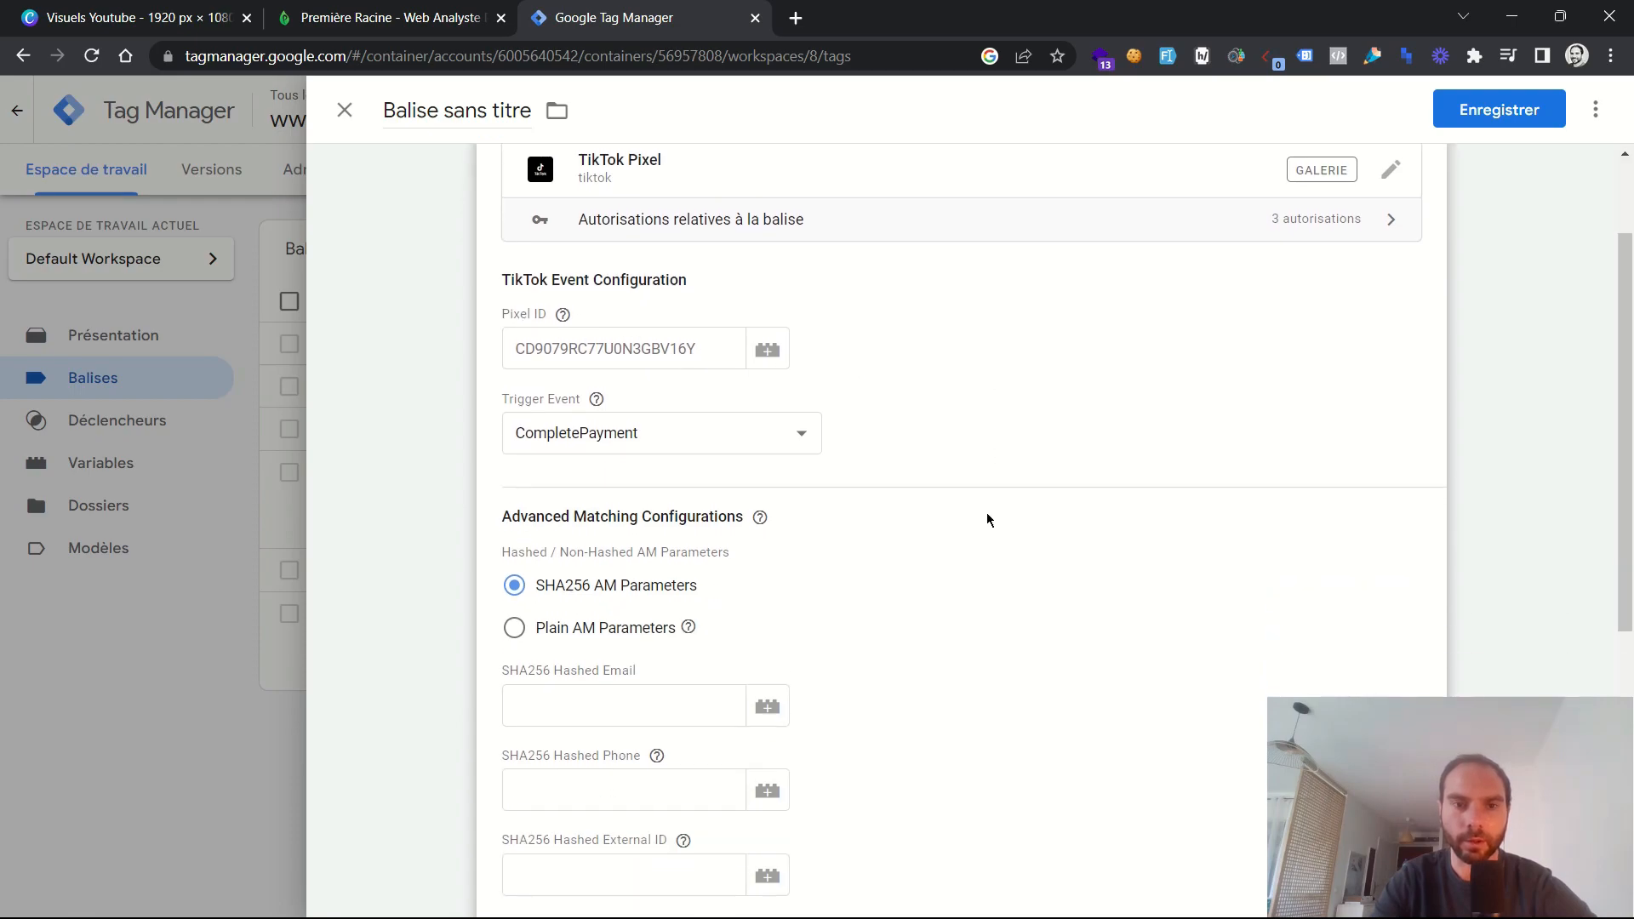
click(720, 441)
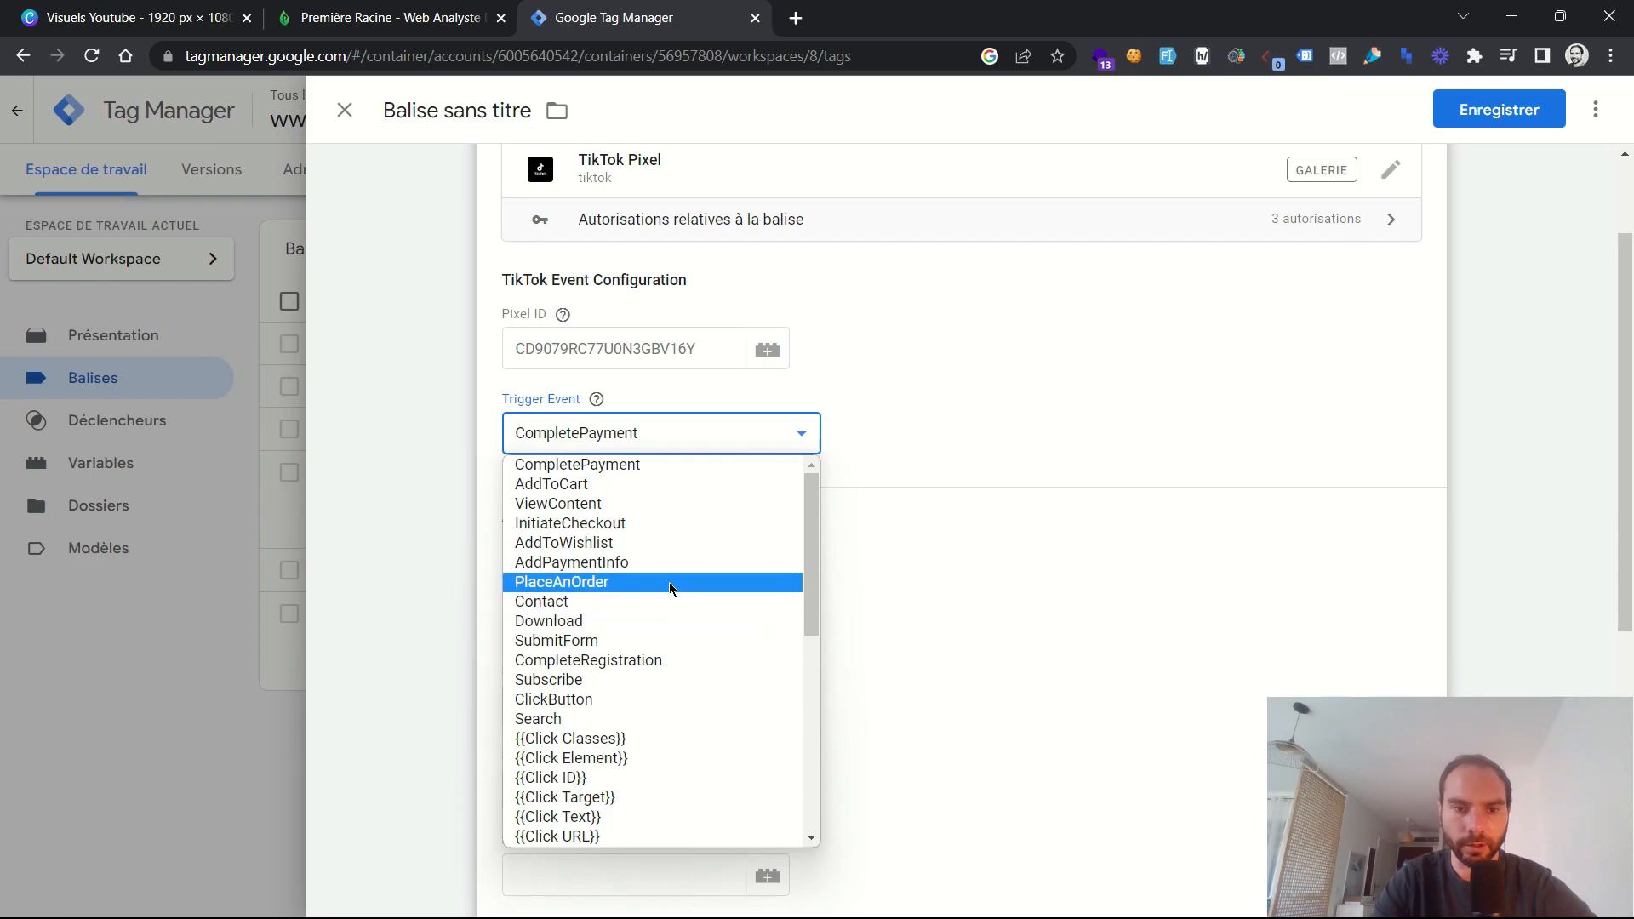
click(637, 467)
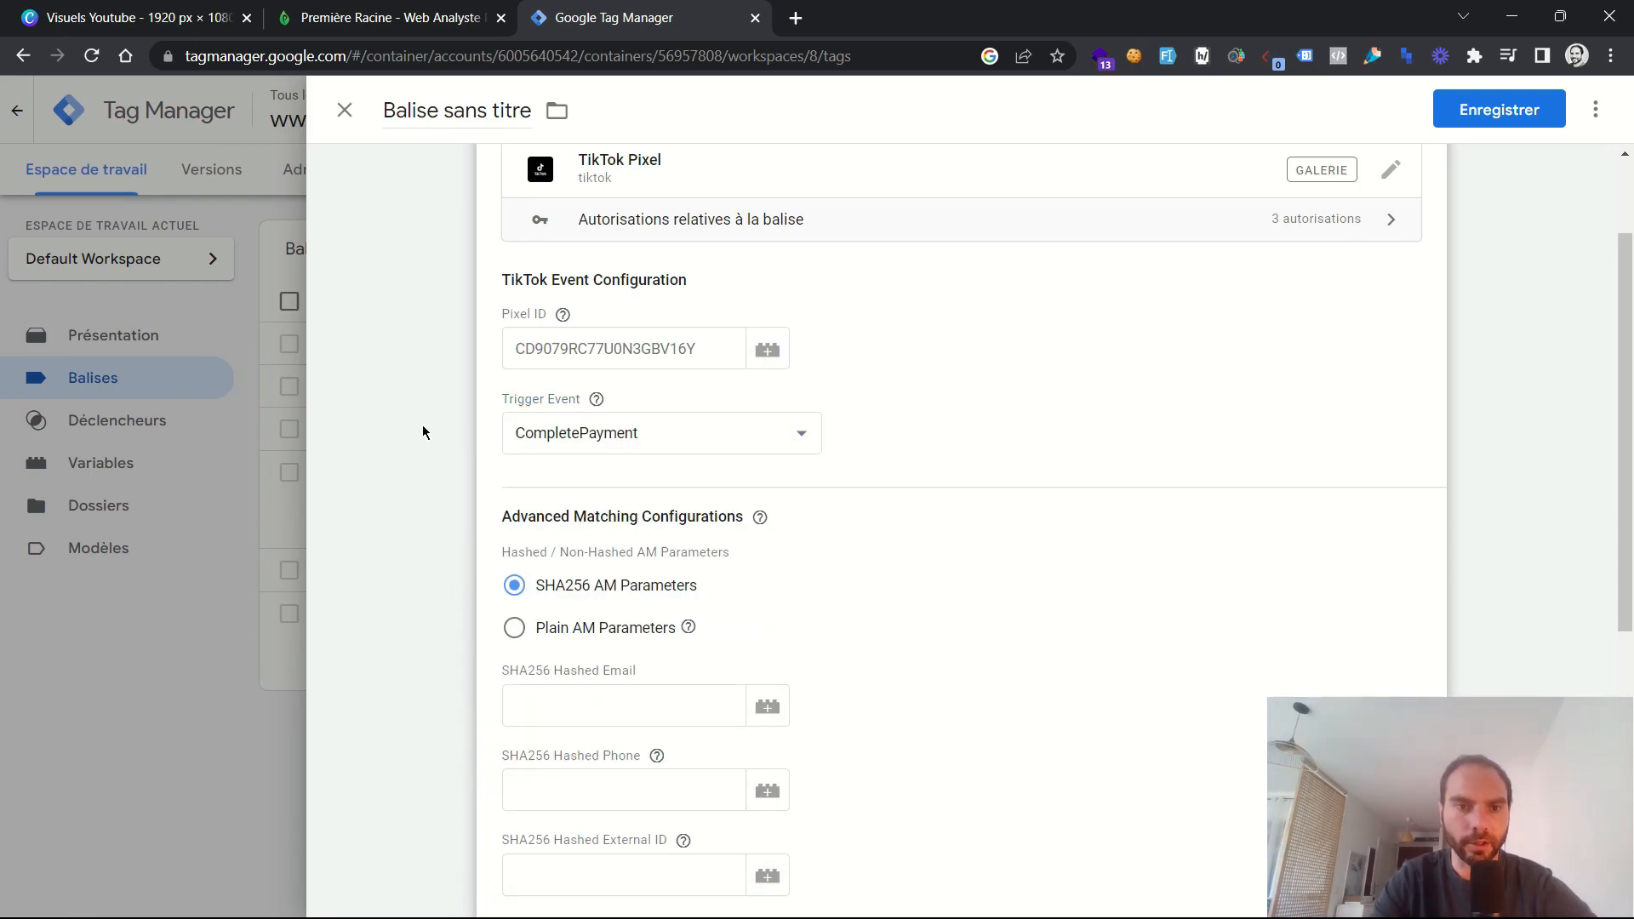
scroll(937, 715, down, 6)
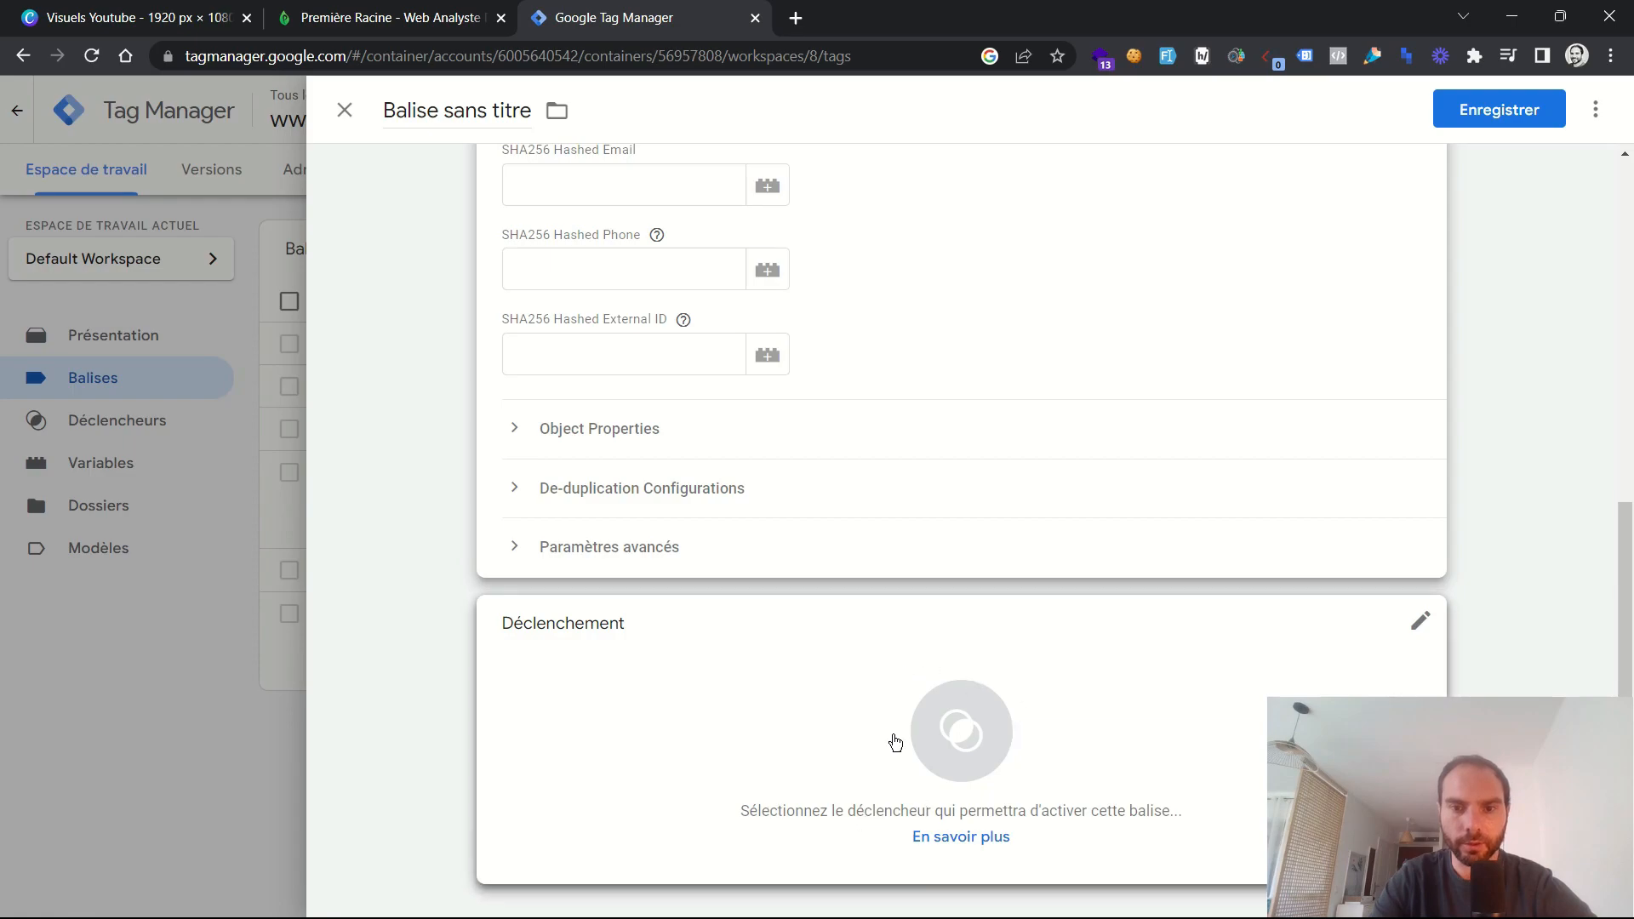
click(943, 722)
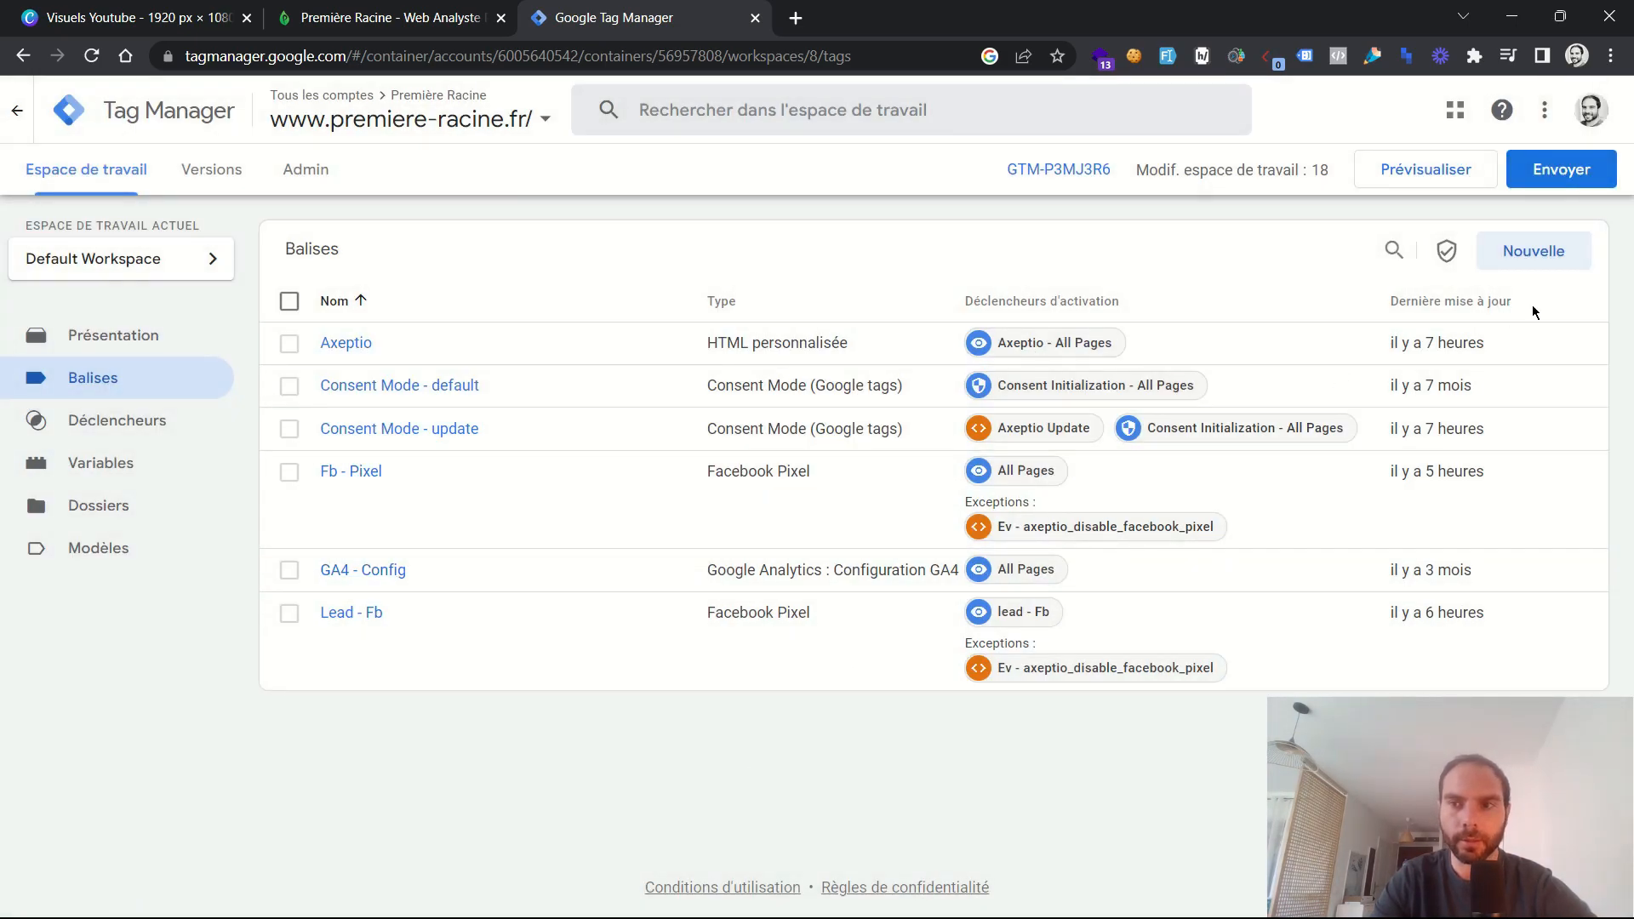
- Create a new tag using the Facebook Pixel tag type
click(1534, 251)
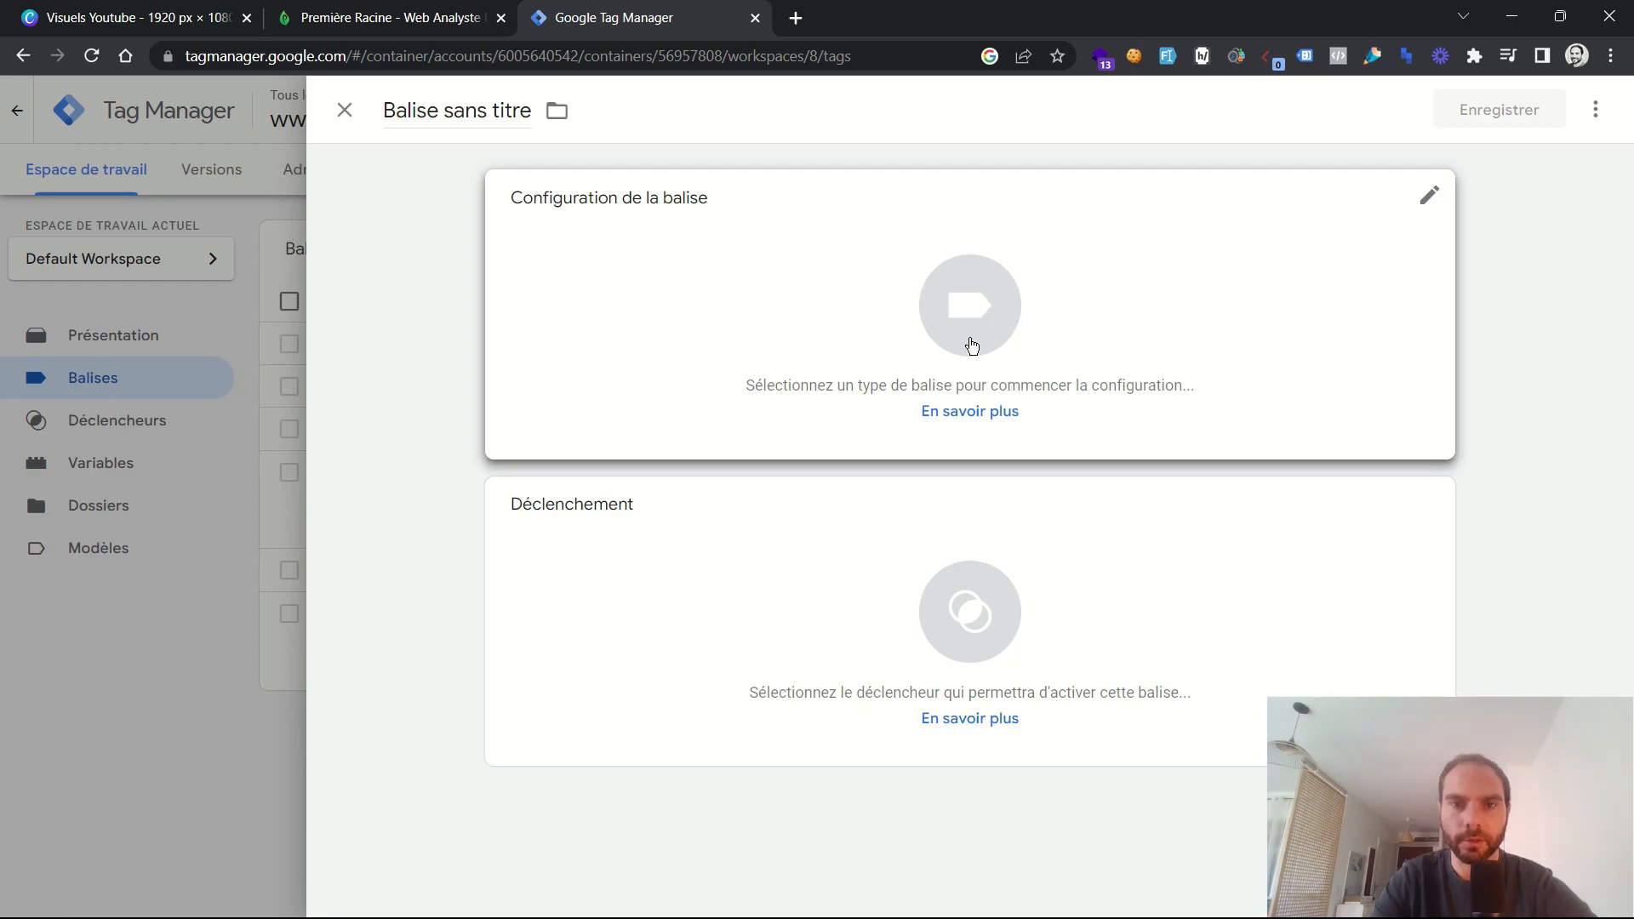
click(965, 308)
scroll(1079, 502, down, 6)
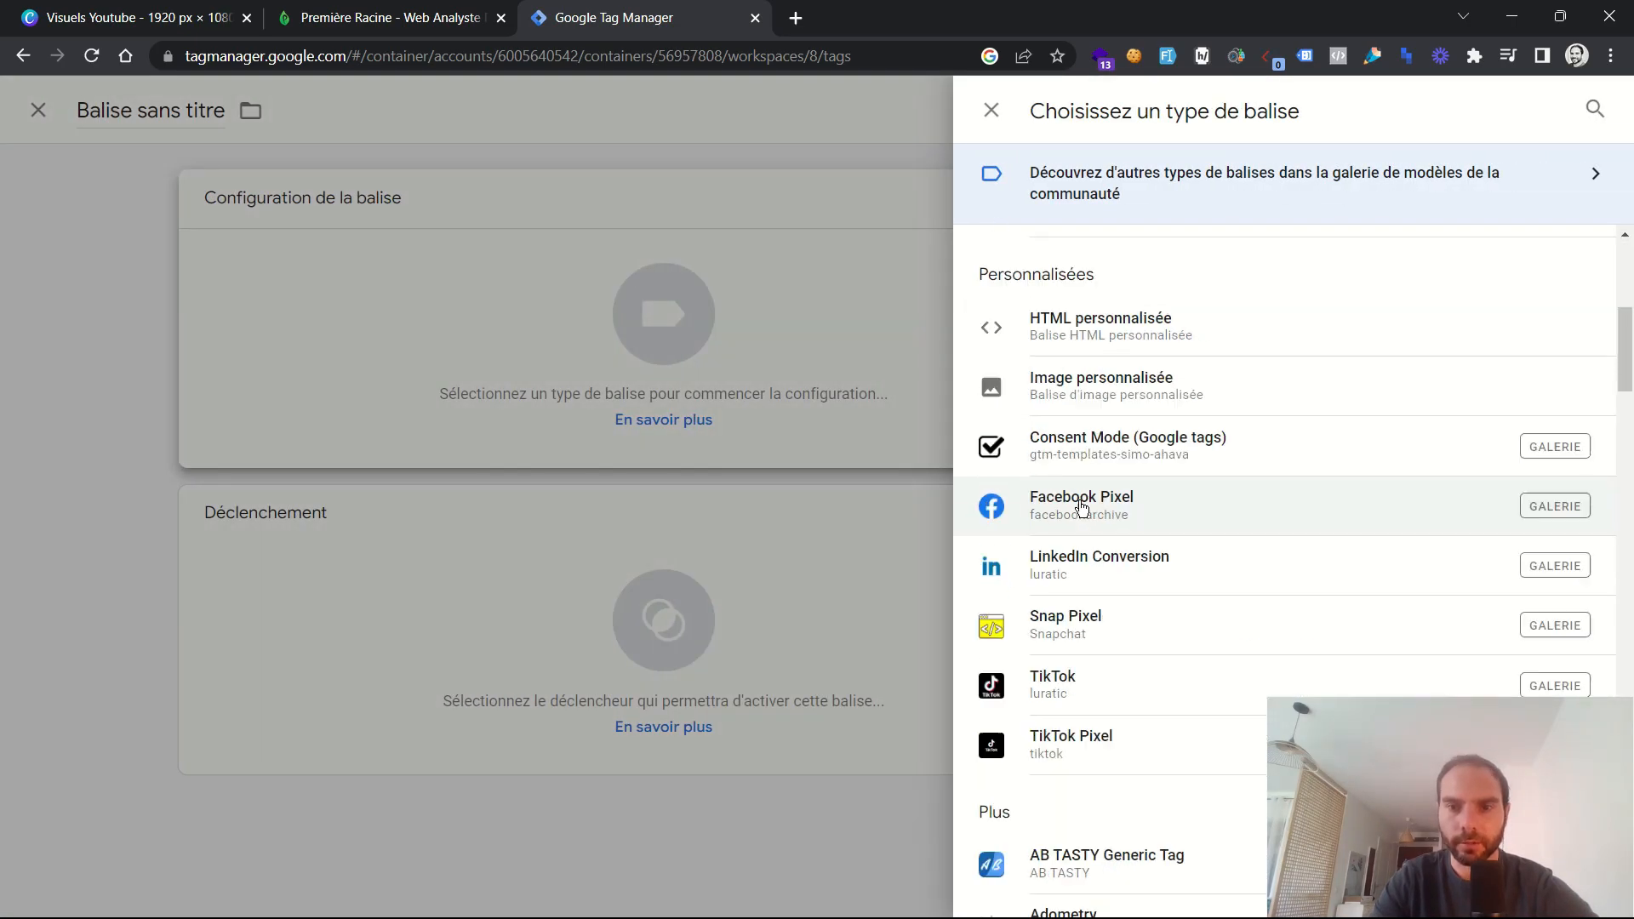
click(1079, 500)
- Try to assign the All Pages trigger to the Facebook Pixel tag with its PageView event
click(695, 454)
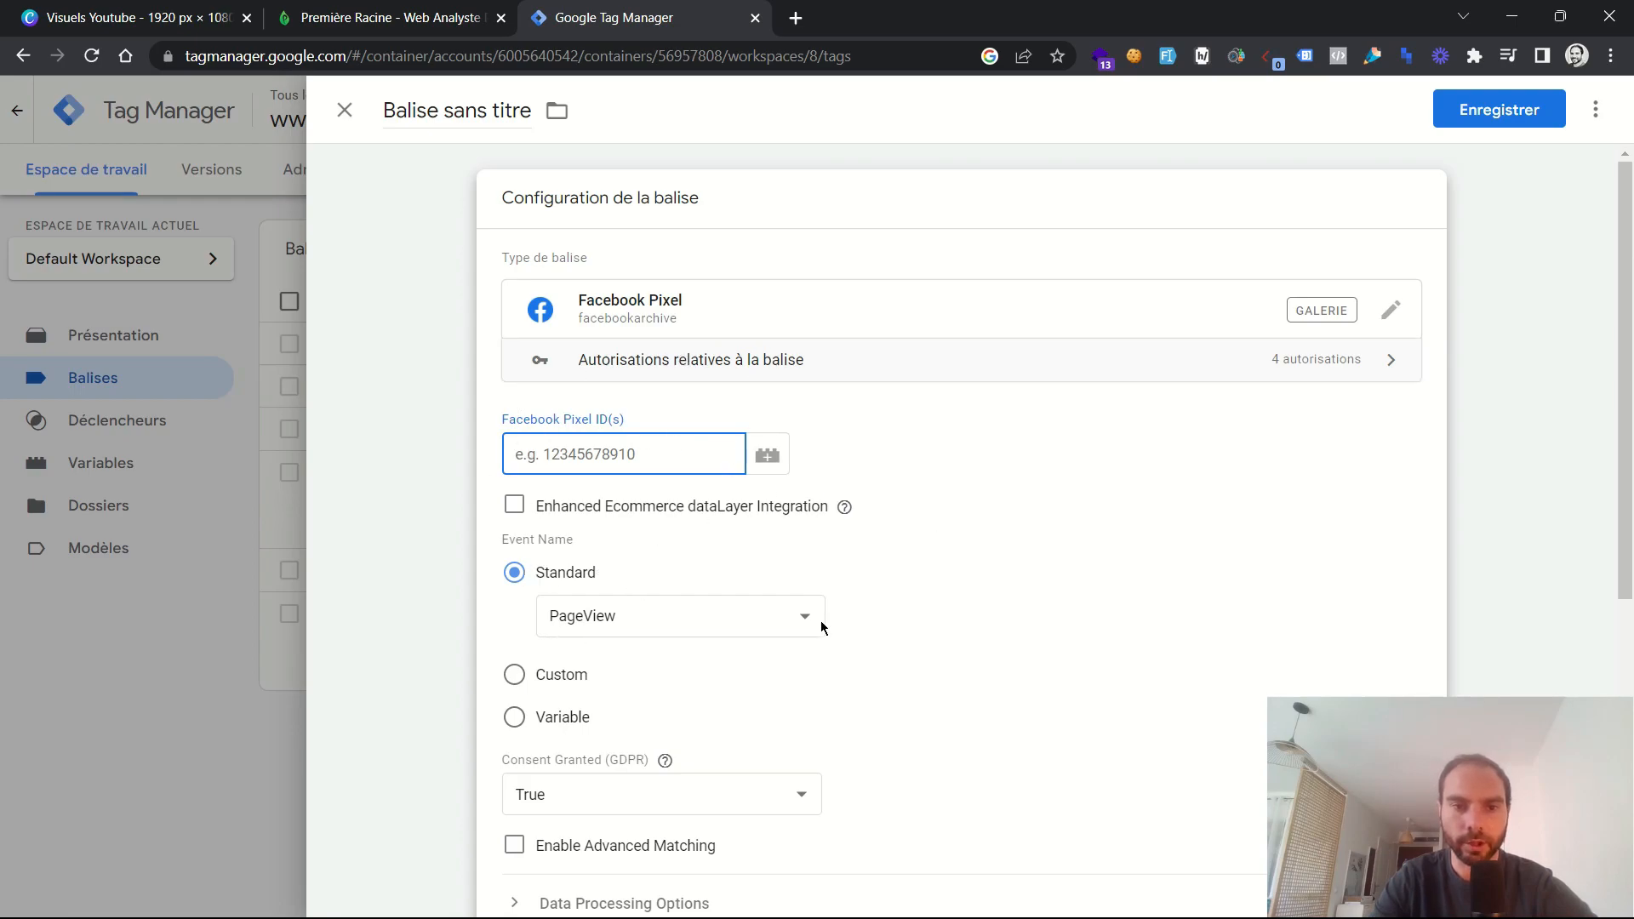
scroll(822, 622, down, 5)
scroll(823, 628, up, 1)
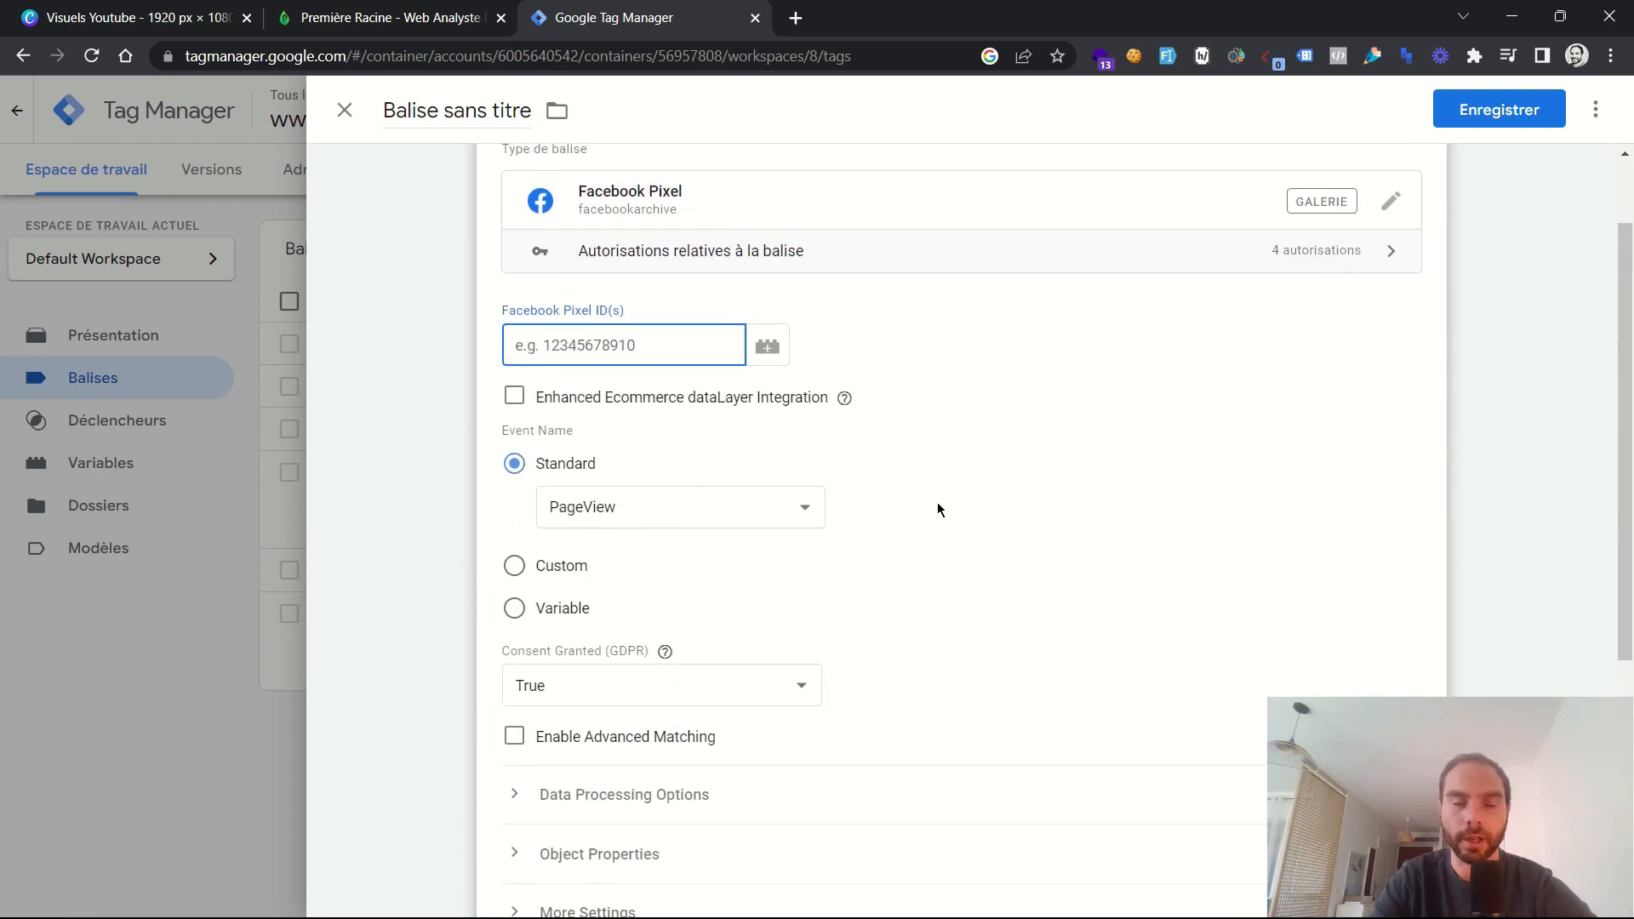
scroll(937, 510, down, 5)
click(963, 687)
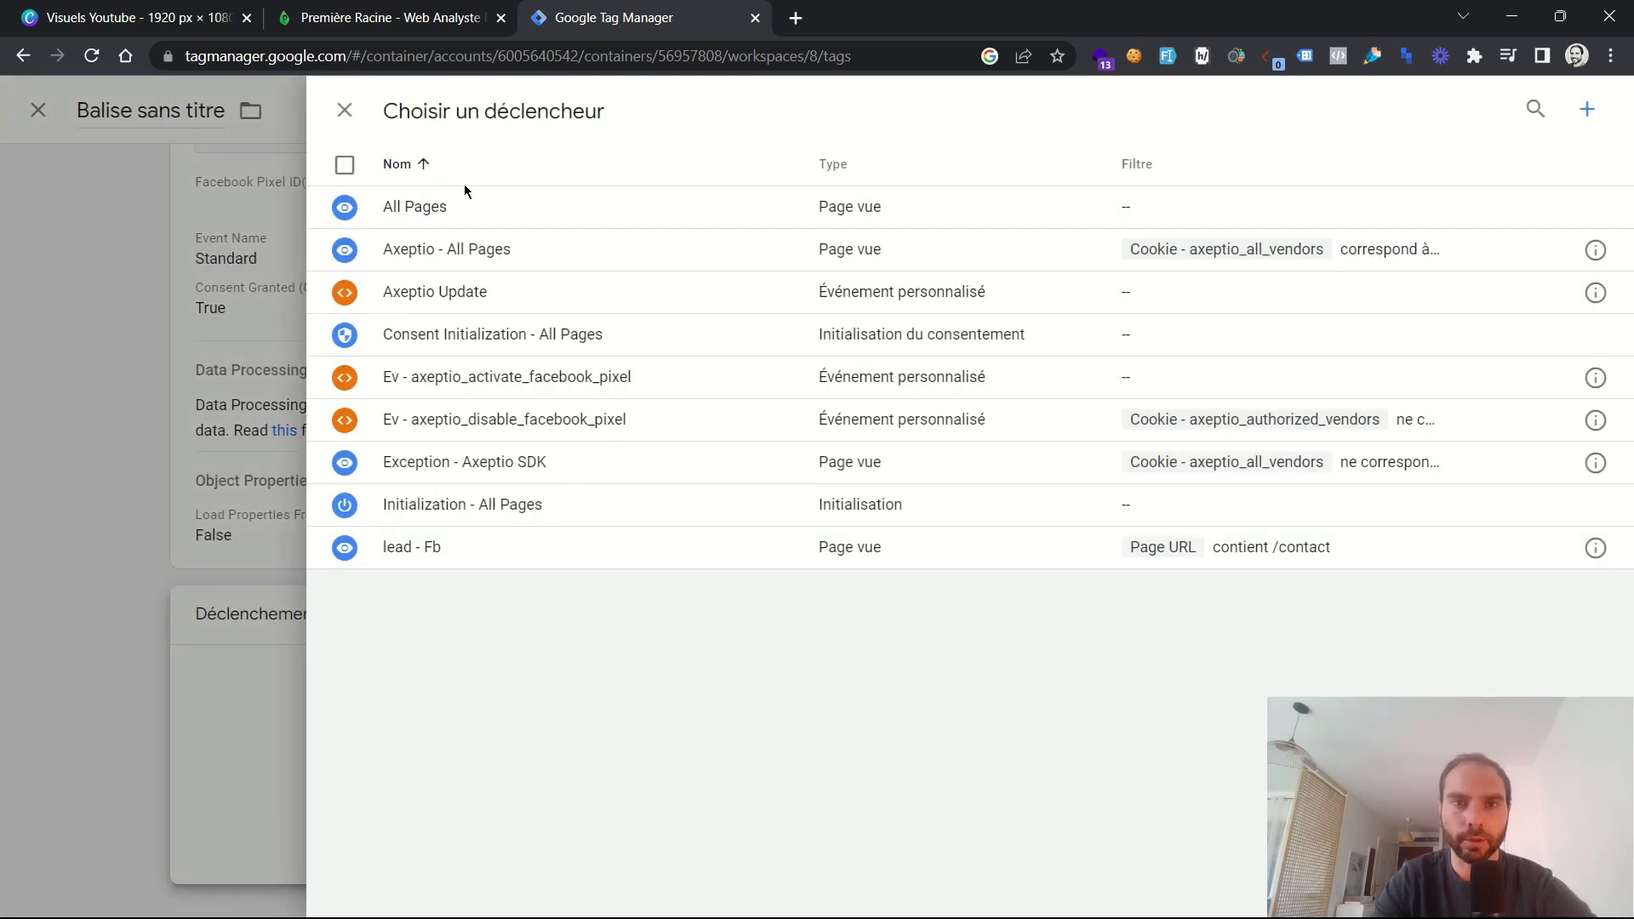
click(468, 207)
- Reopen the Facebook Pixel tag configuration and set its standard event to Purchase
scroll(628, 436, up, 2)
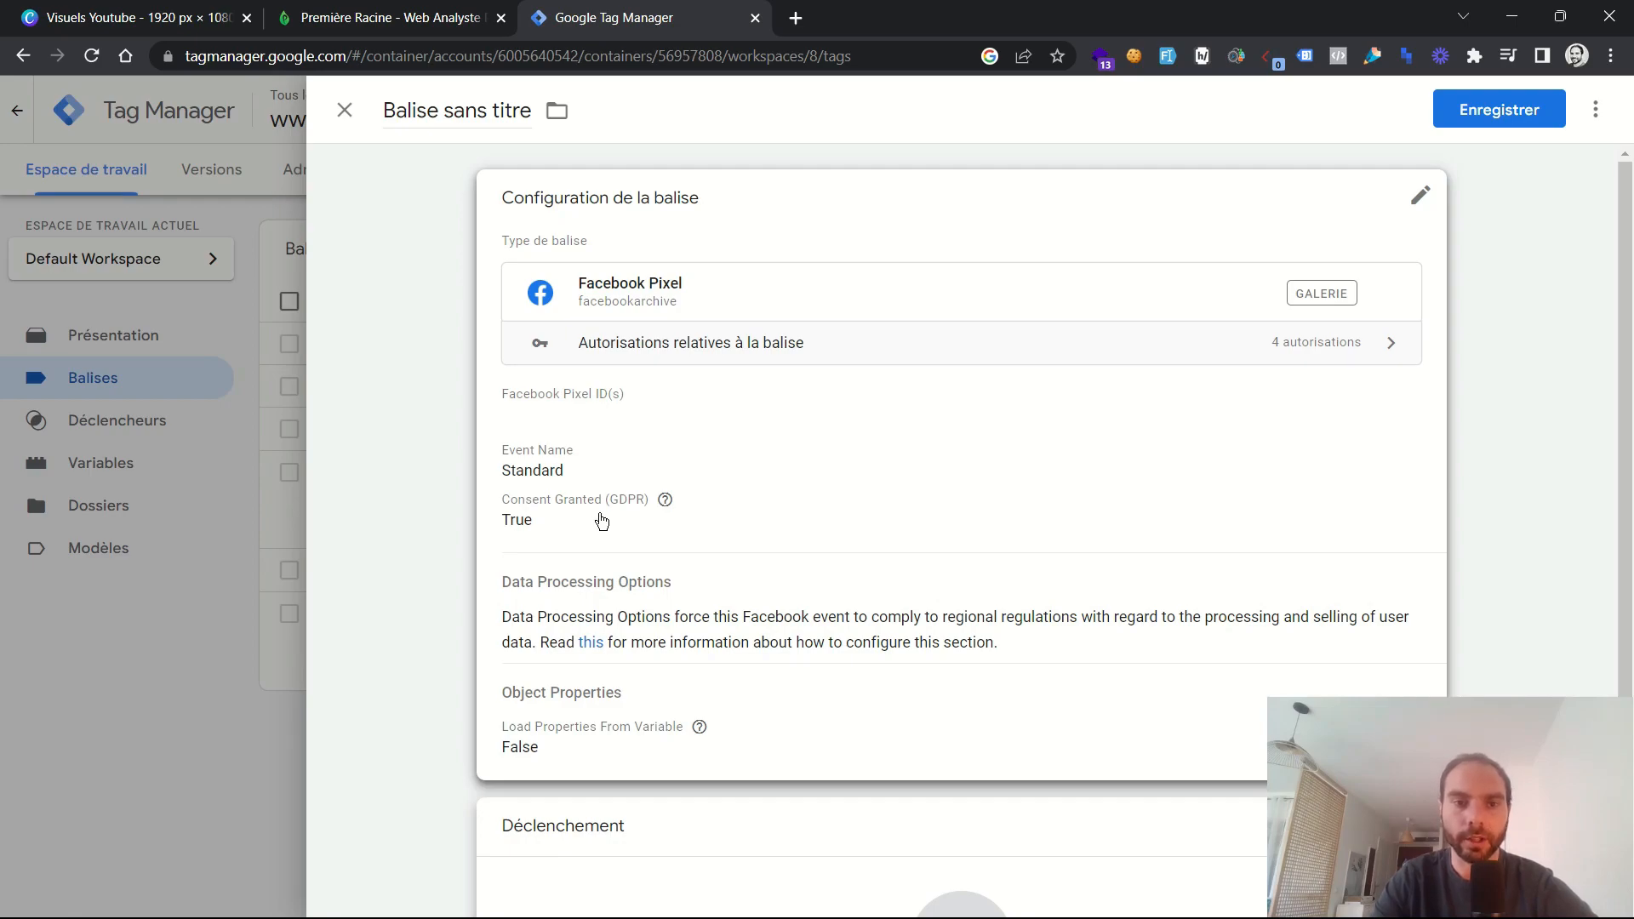
click(666, 496)
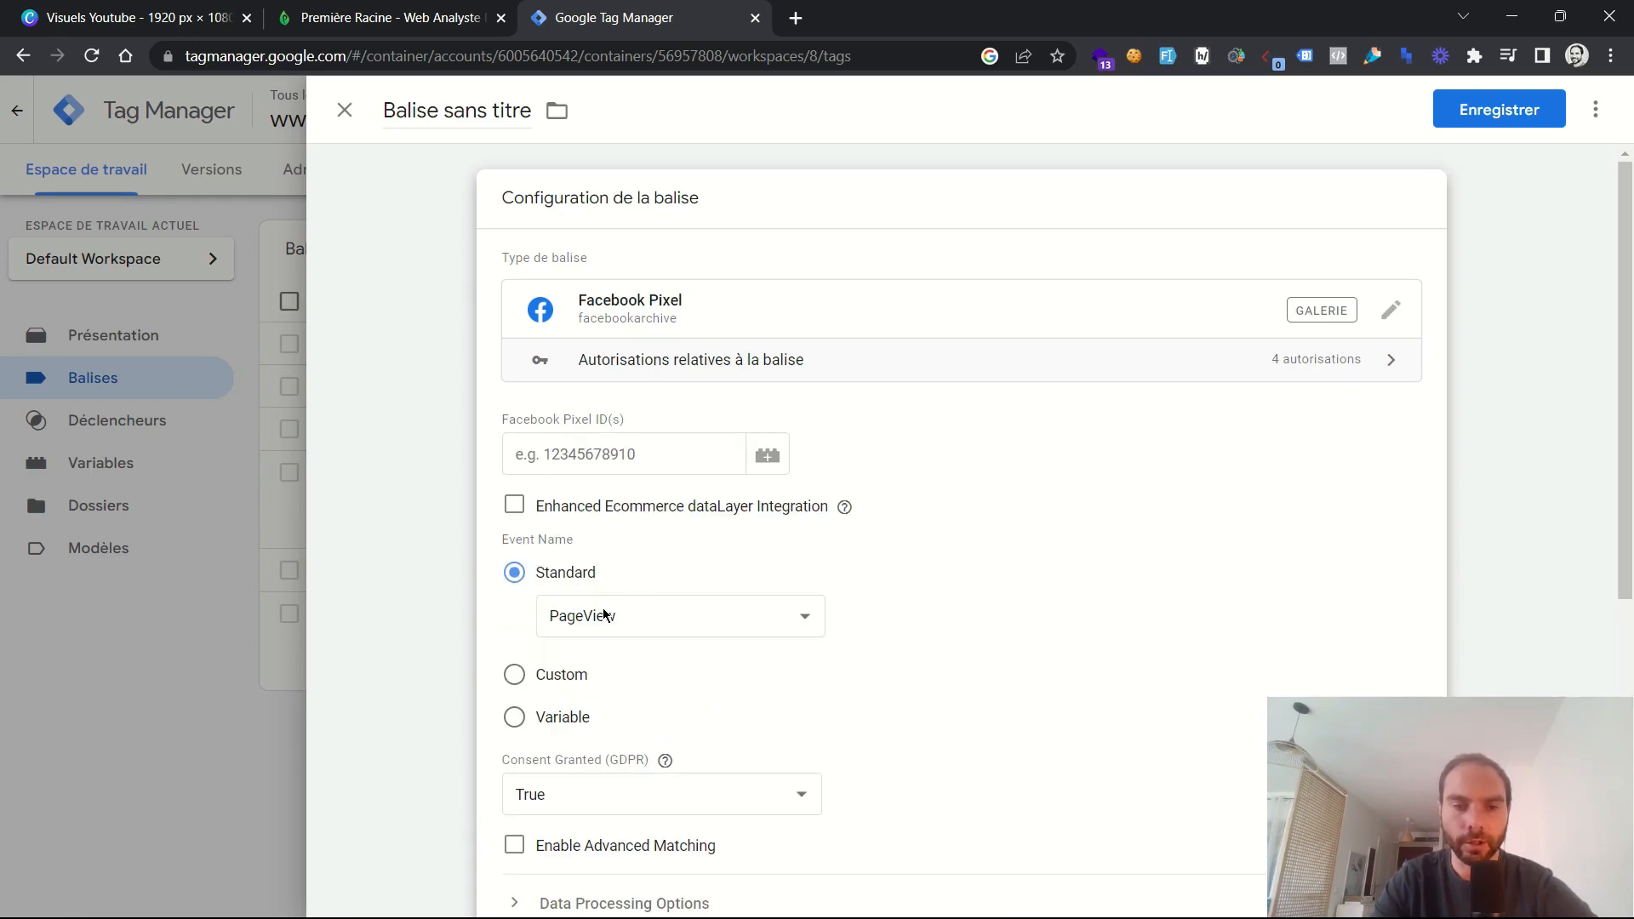
click(633, 618)
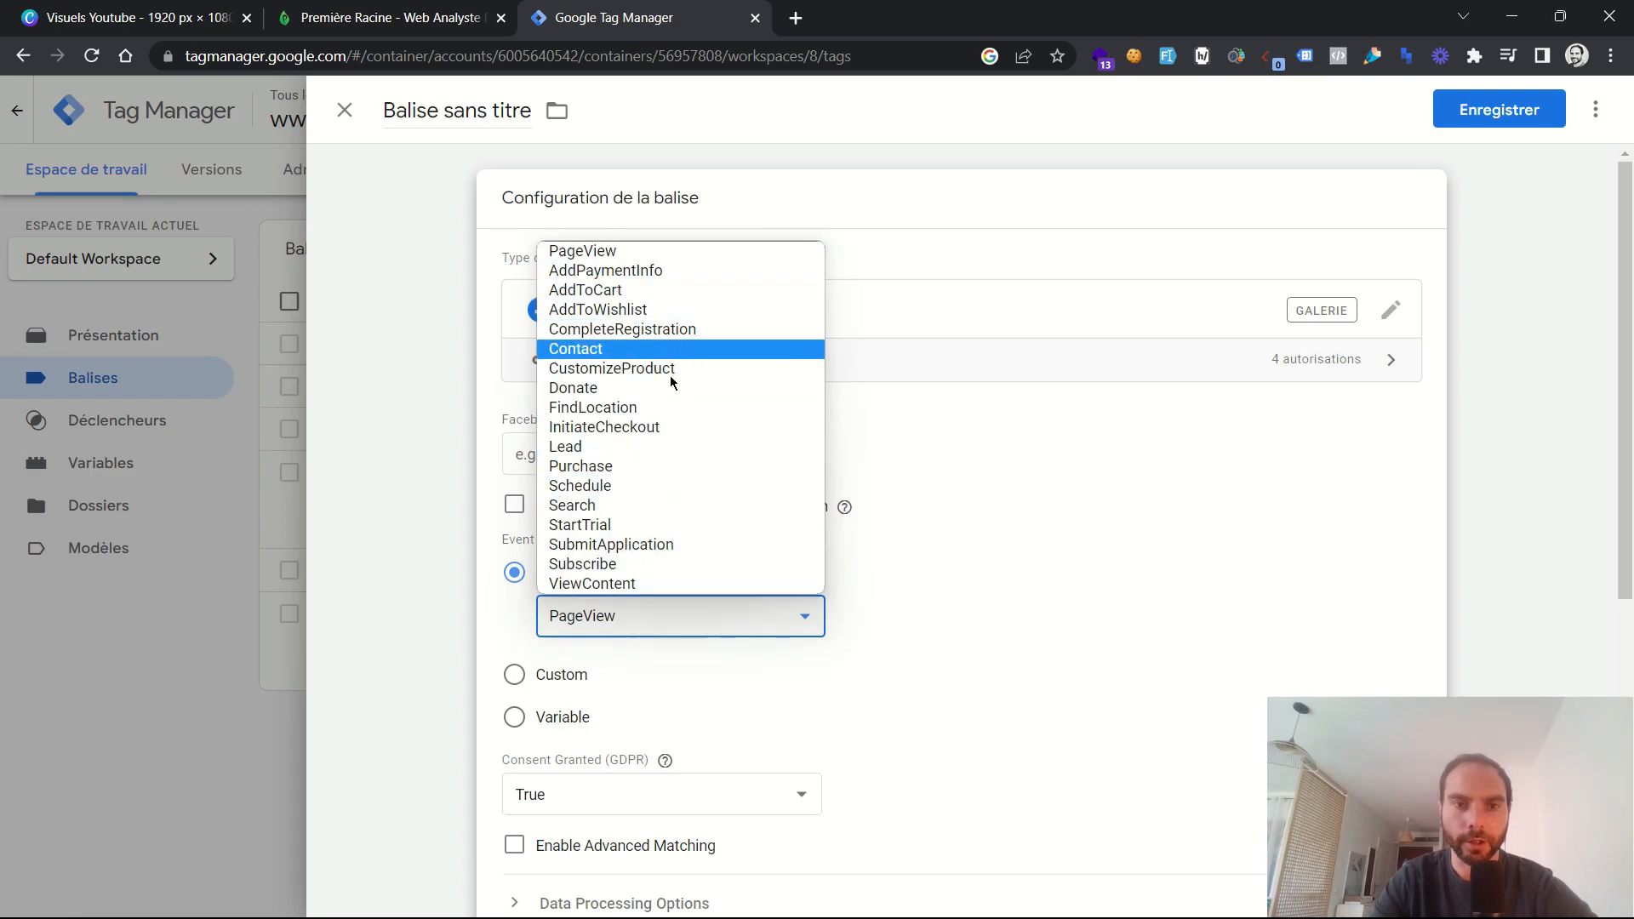
click(626, 467)
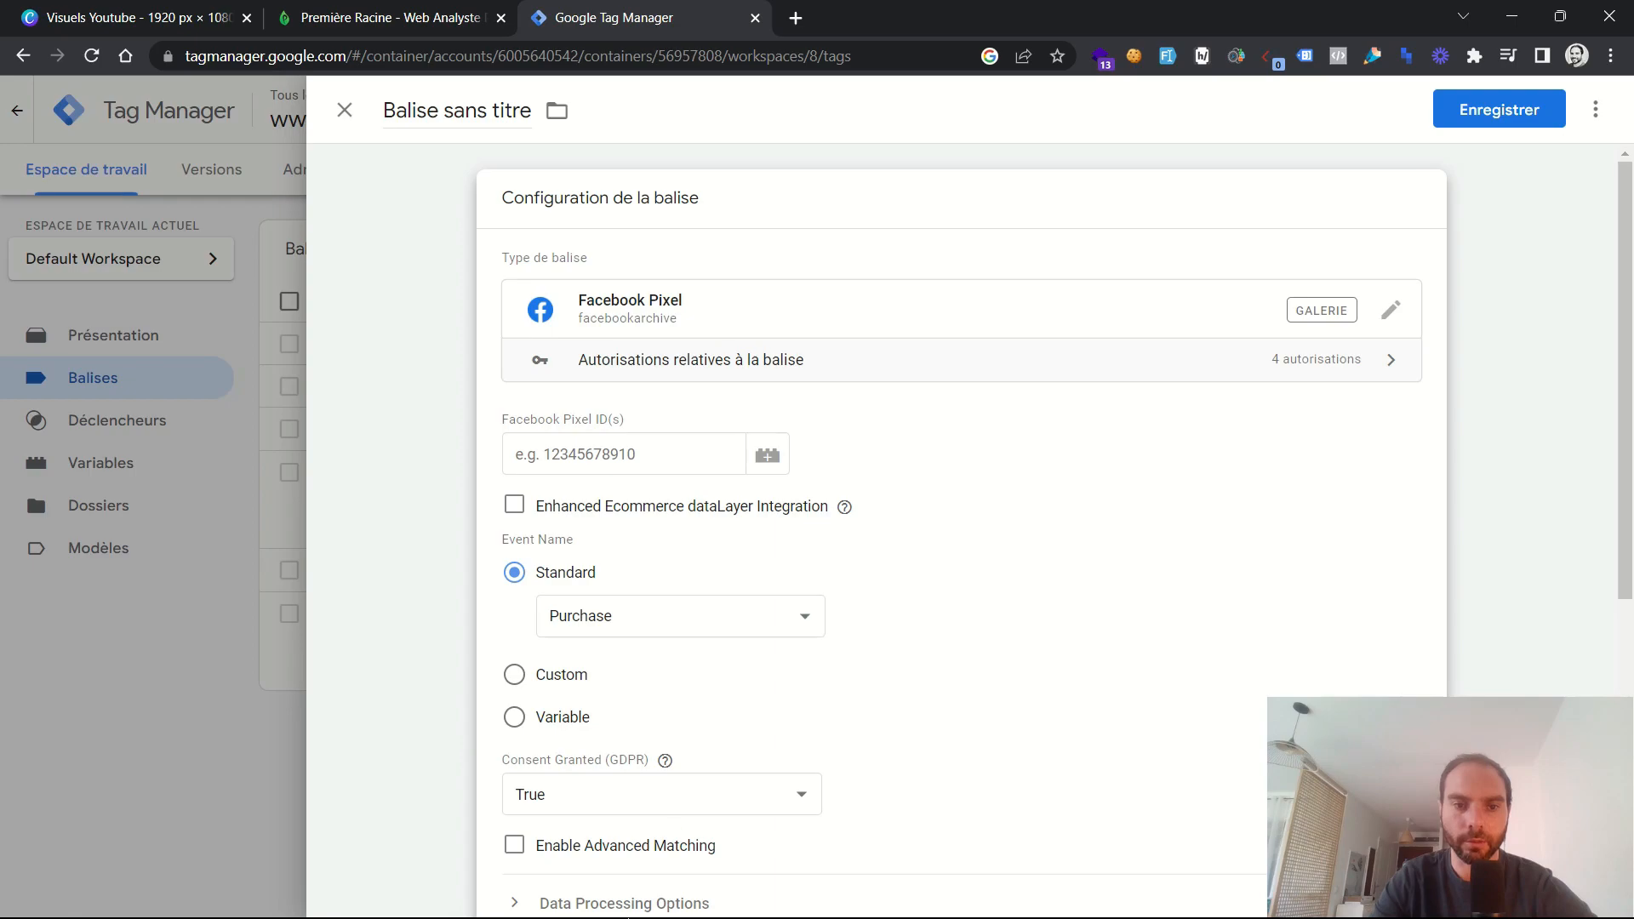
scroll(862, 717, down, 6)
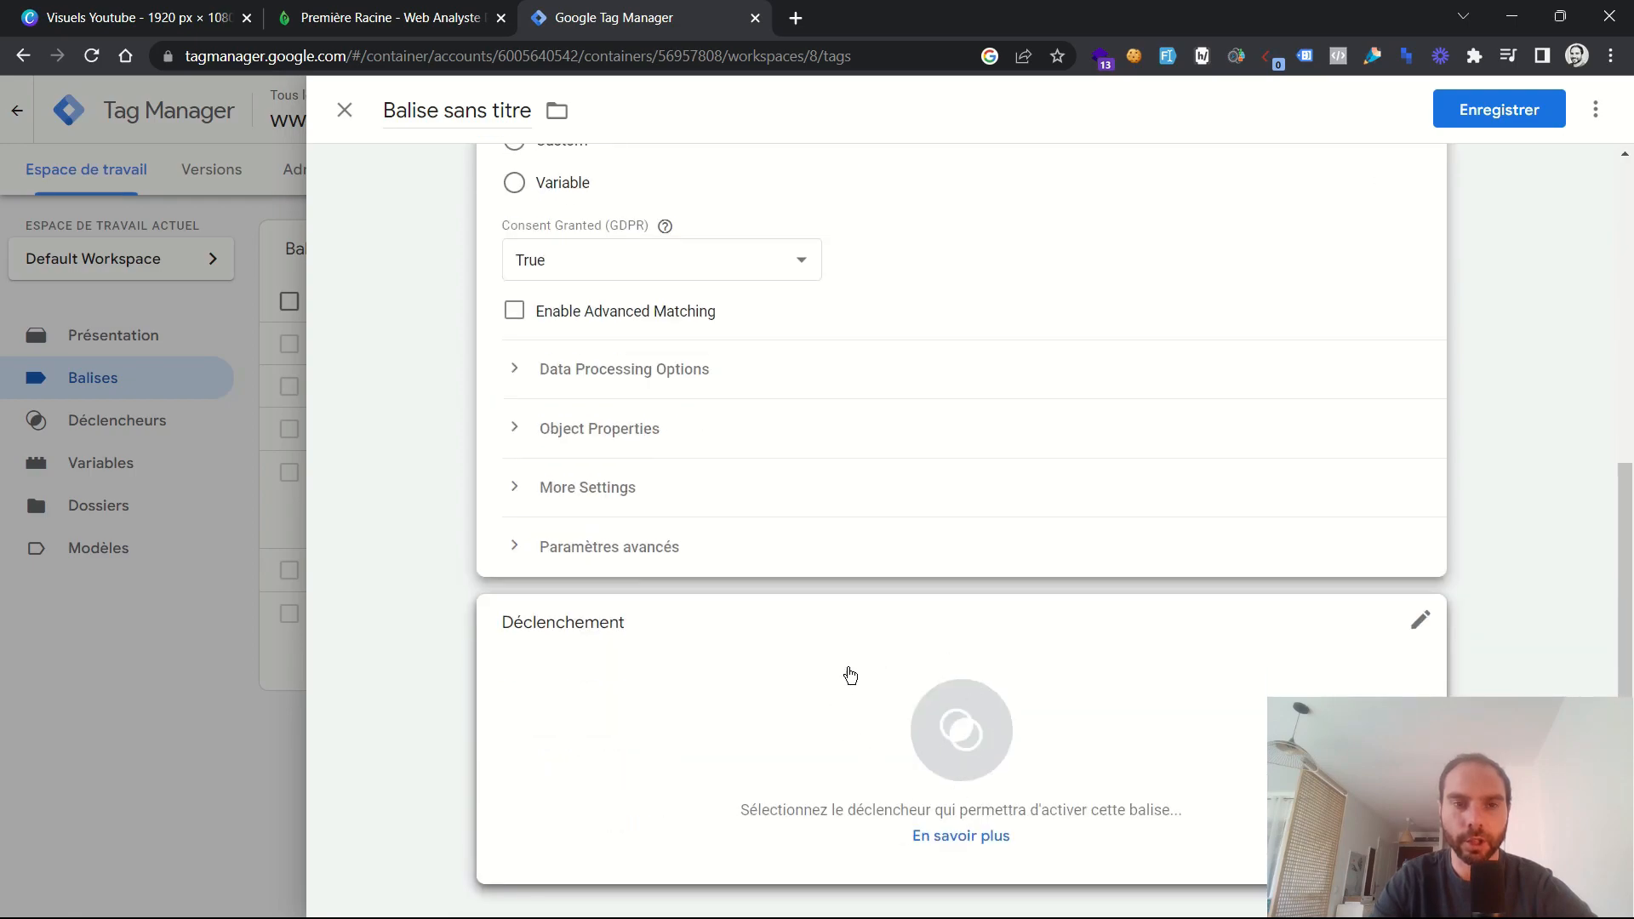
scroll(823, 657, up, 4)
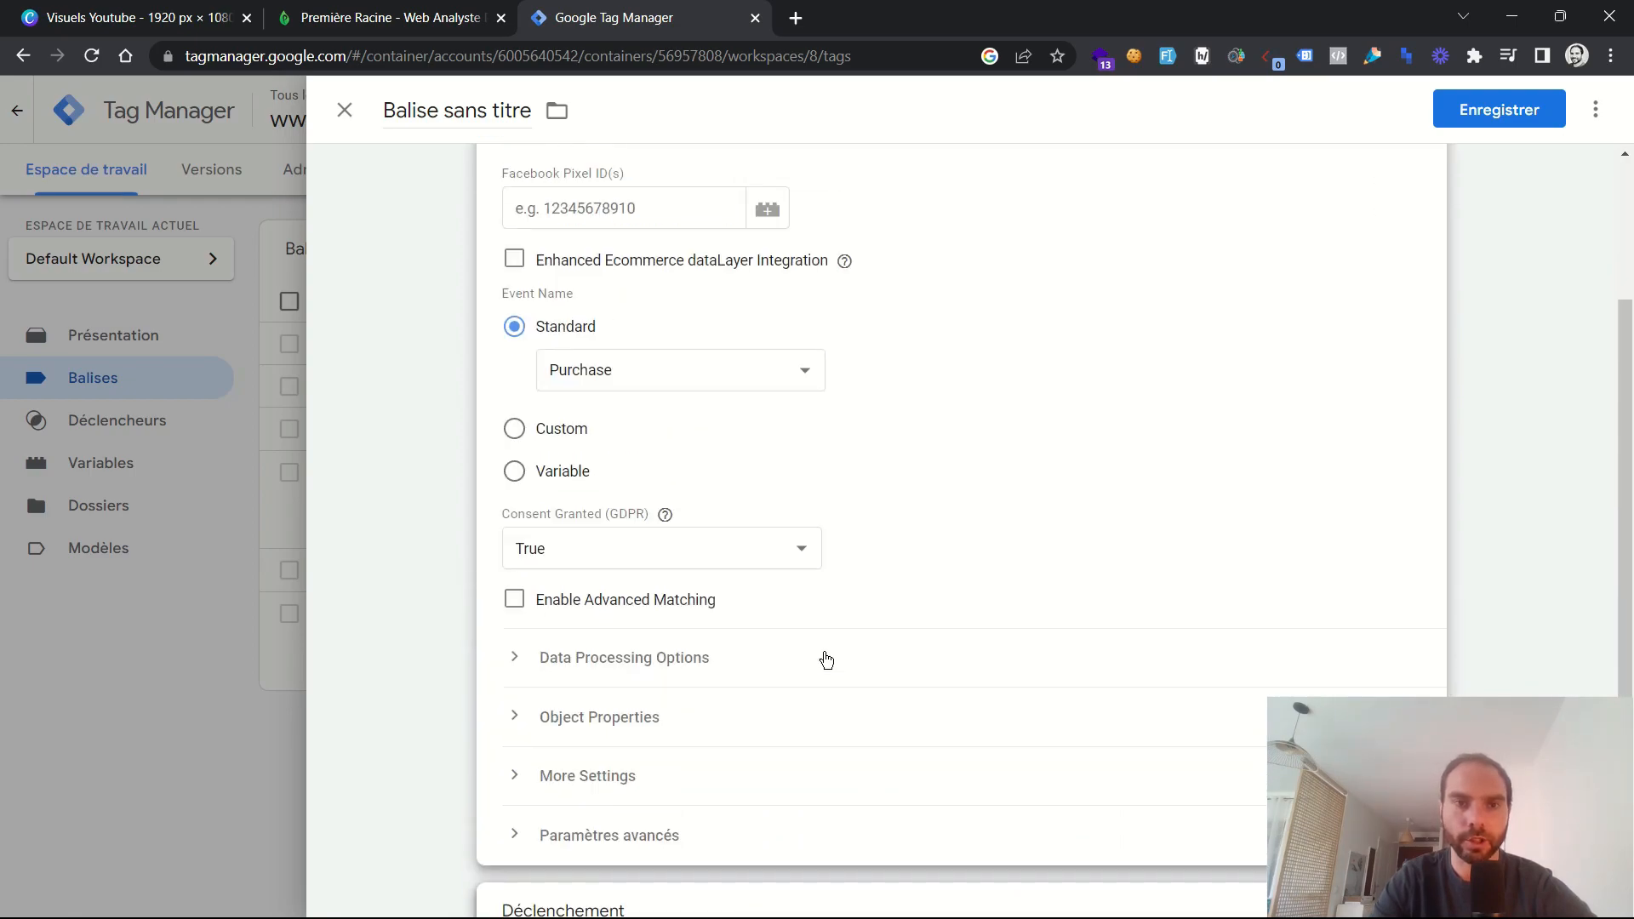
scroll(824, 657, up, 2)
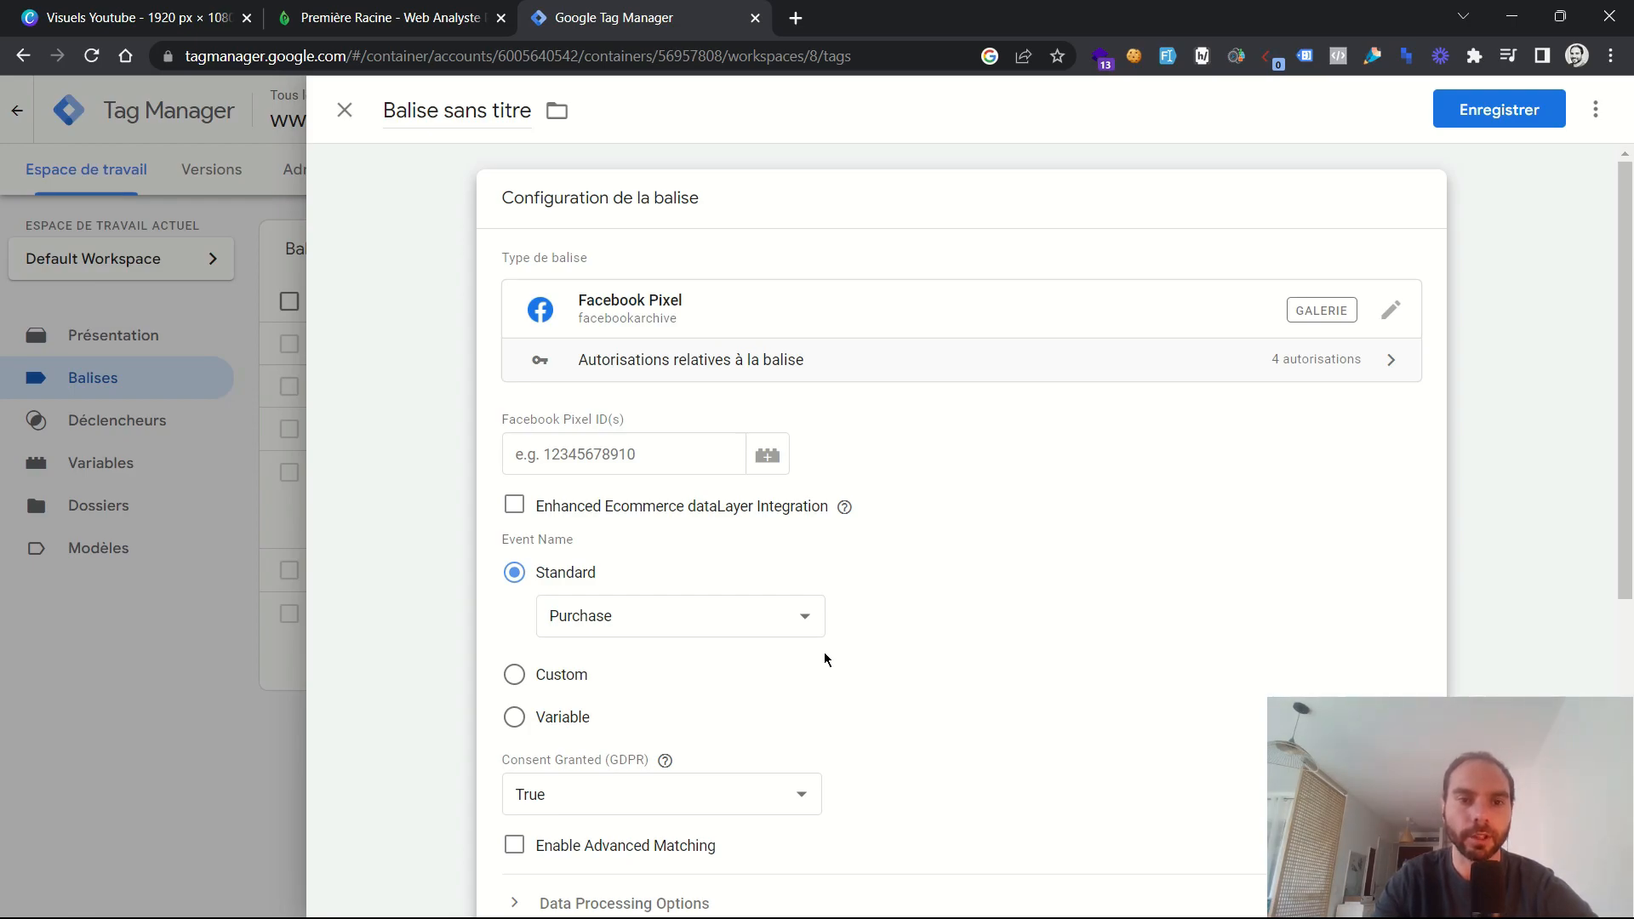
scroll(824, 652, down, 6)
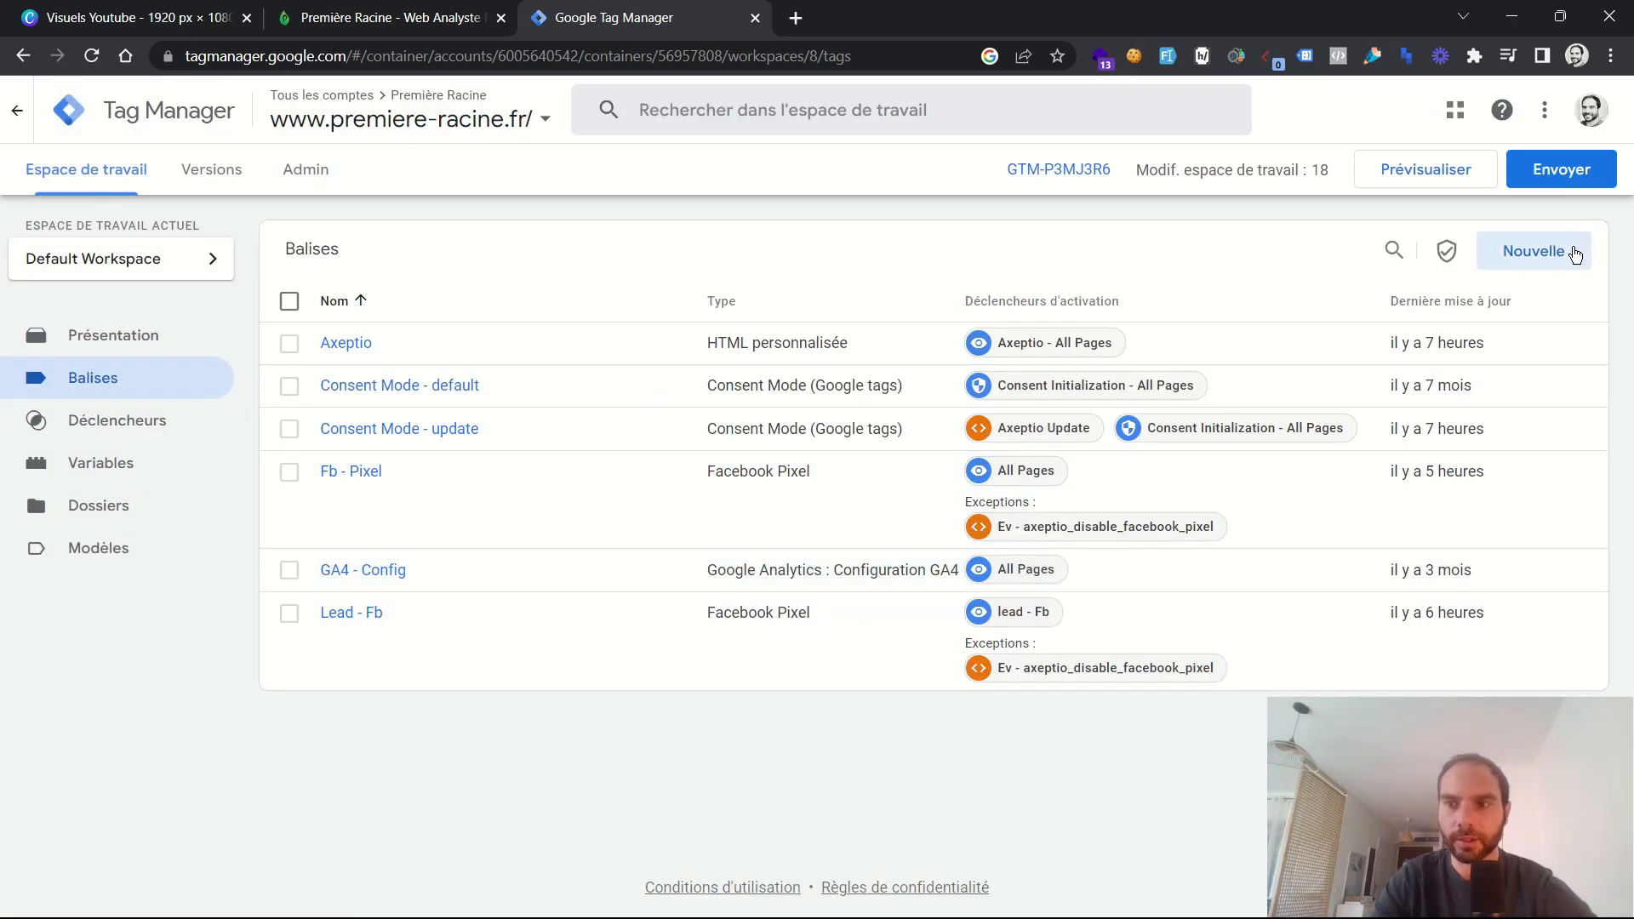
- Create a new tag, search the tag types for "pinteres" and choose Pinterest Tag
click(1532, 253)
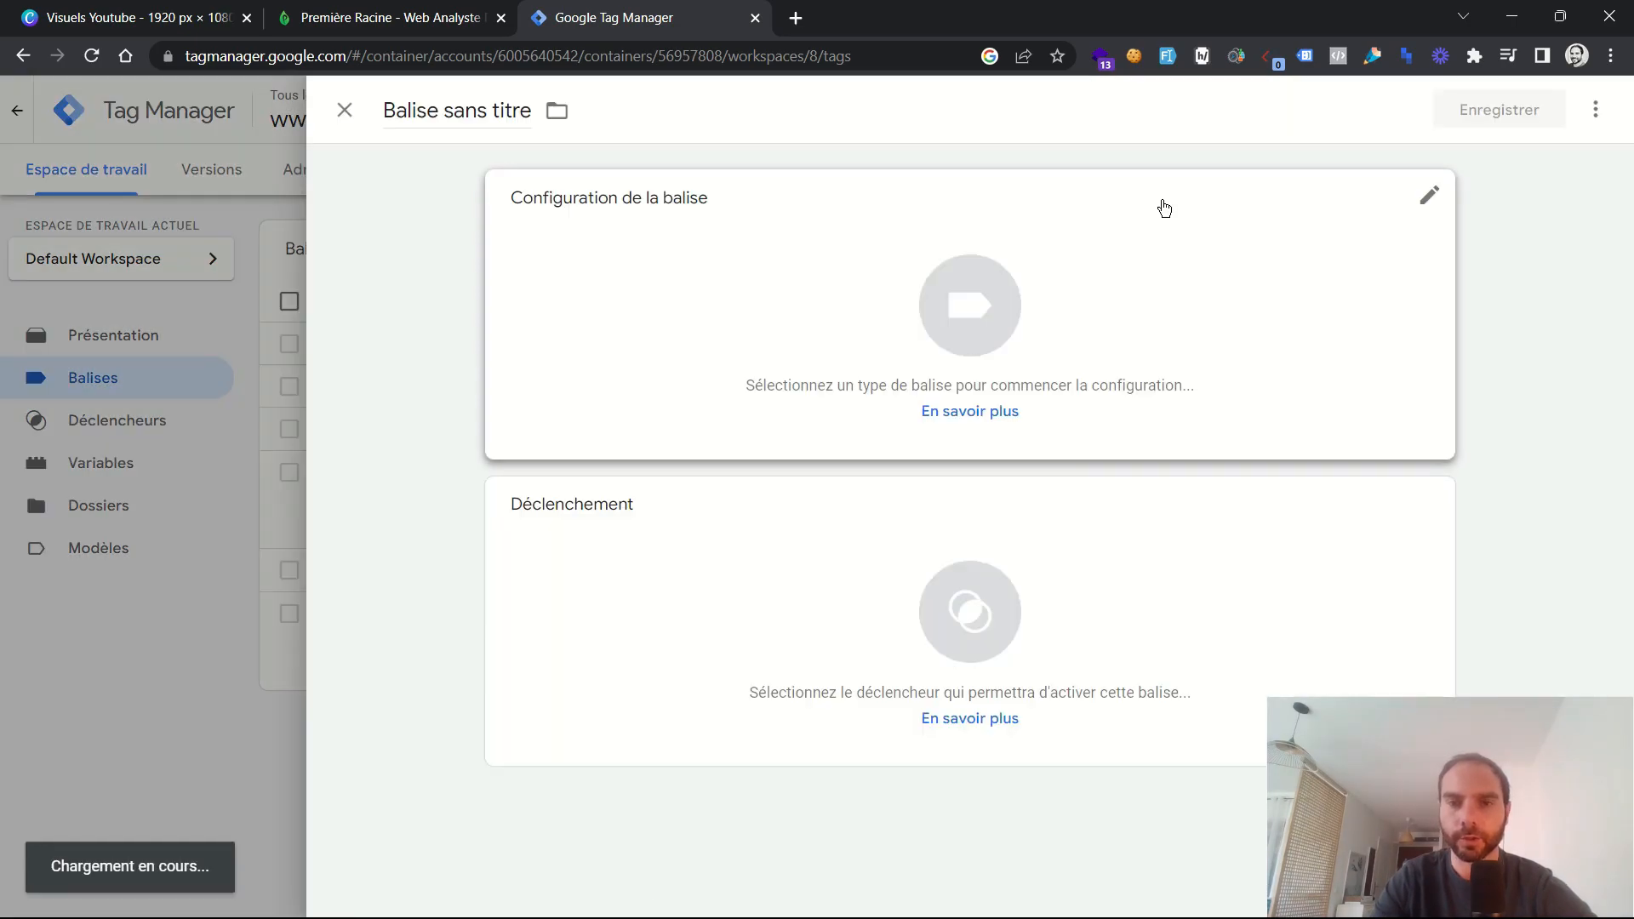
click(993, 281)
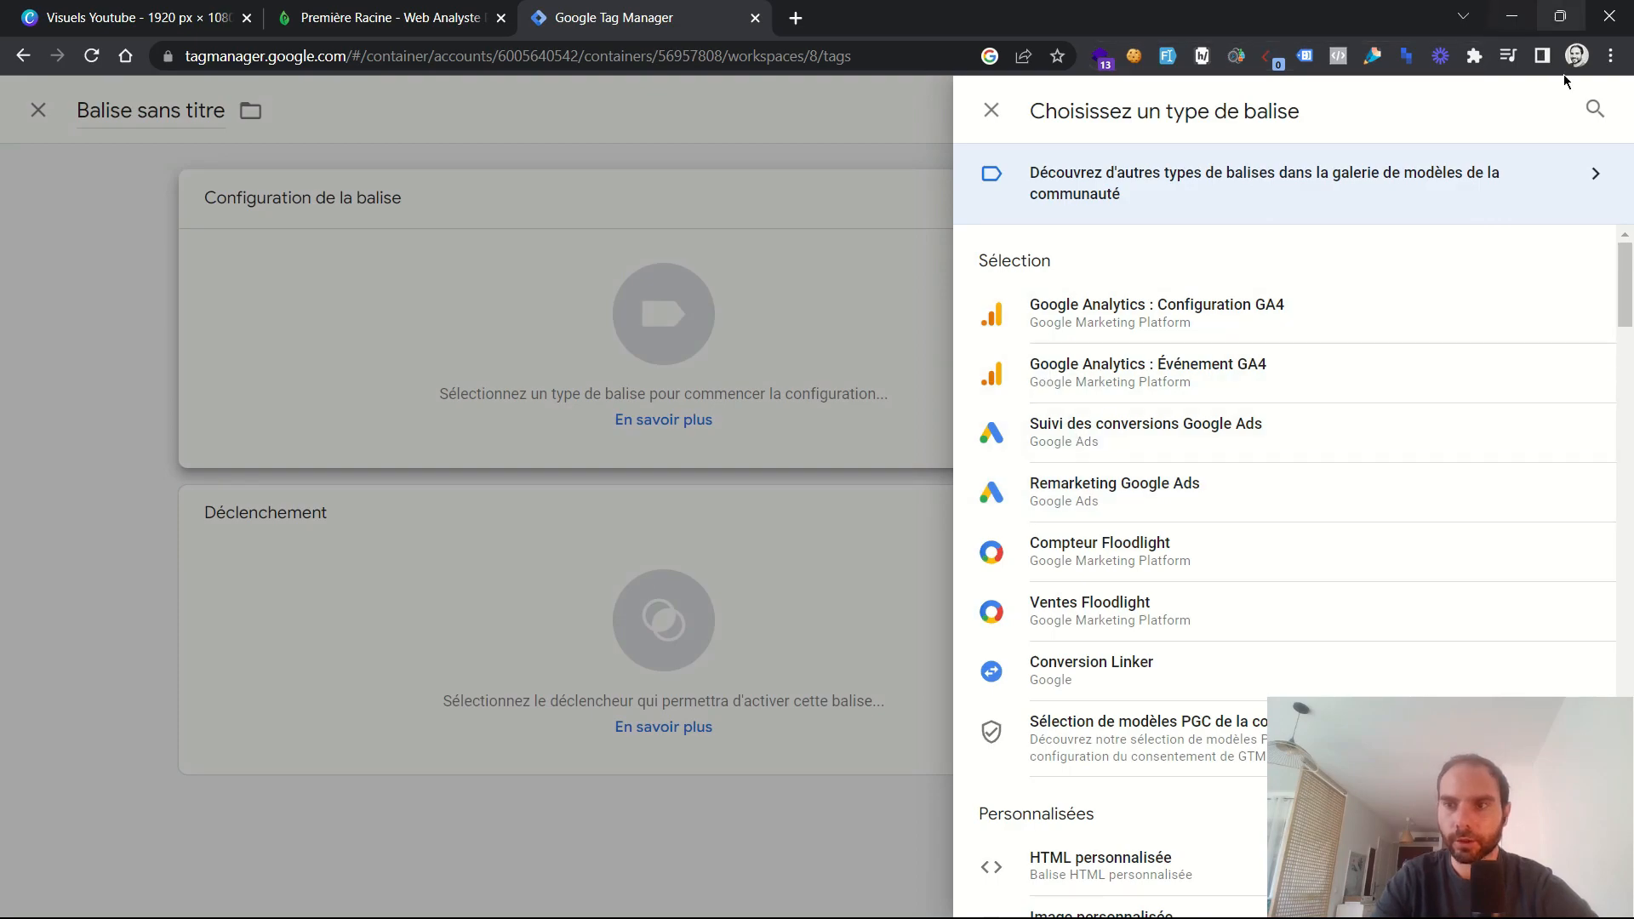
click(1602, 119)
text(pin)
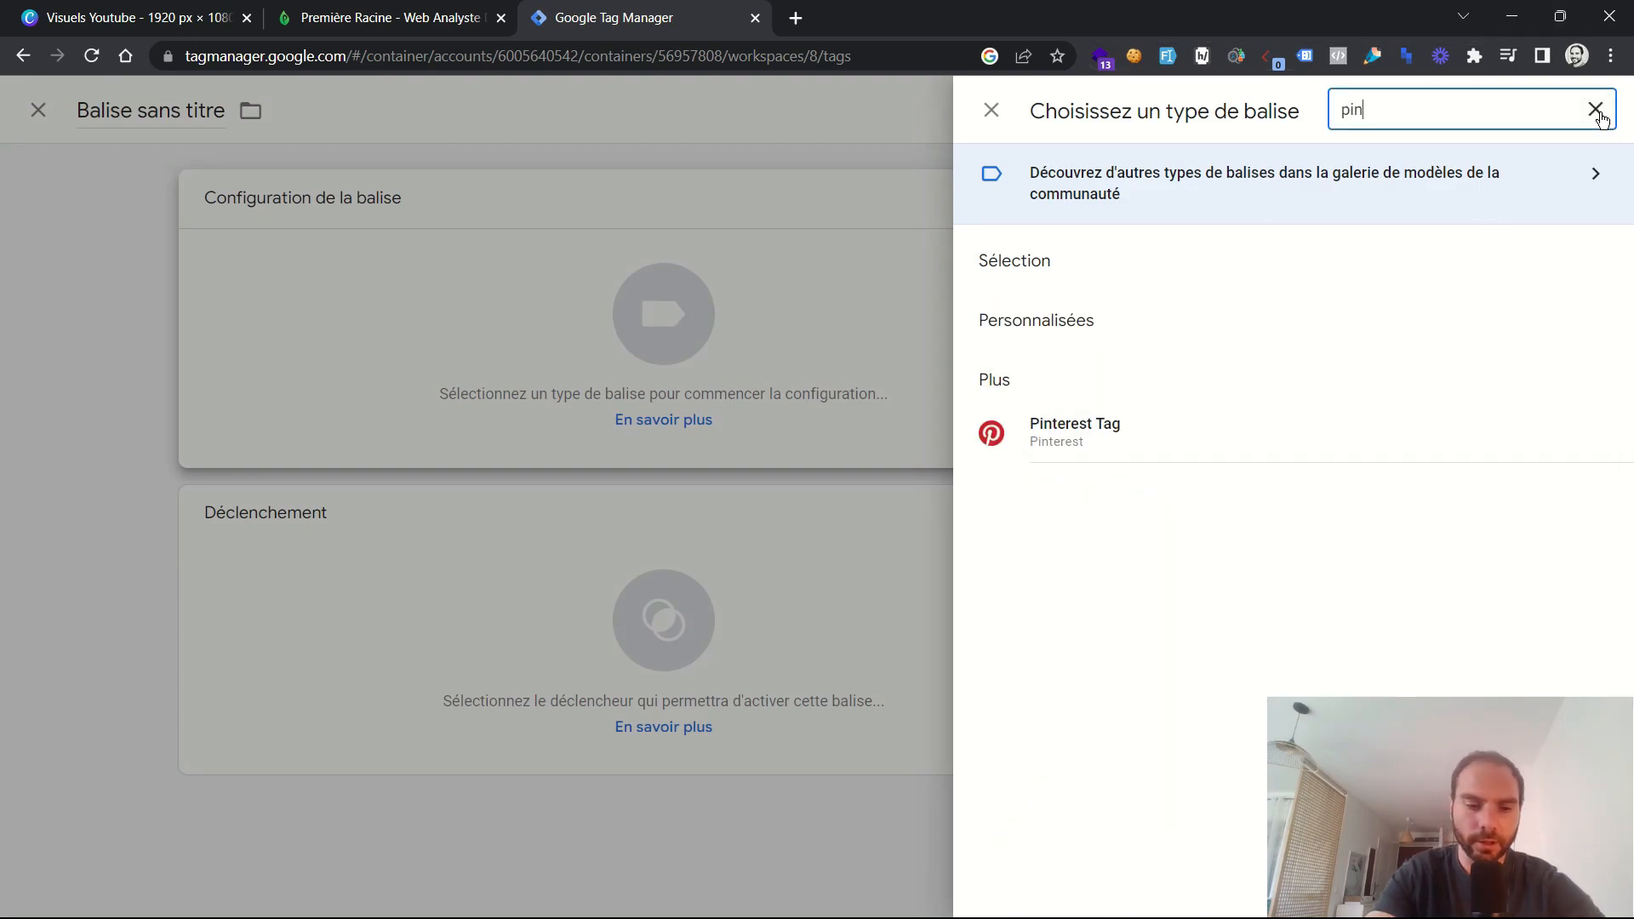
text(teres)
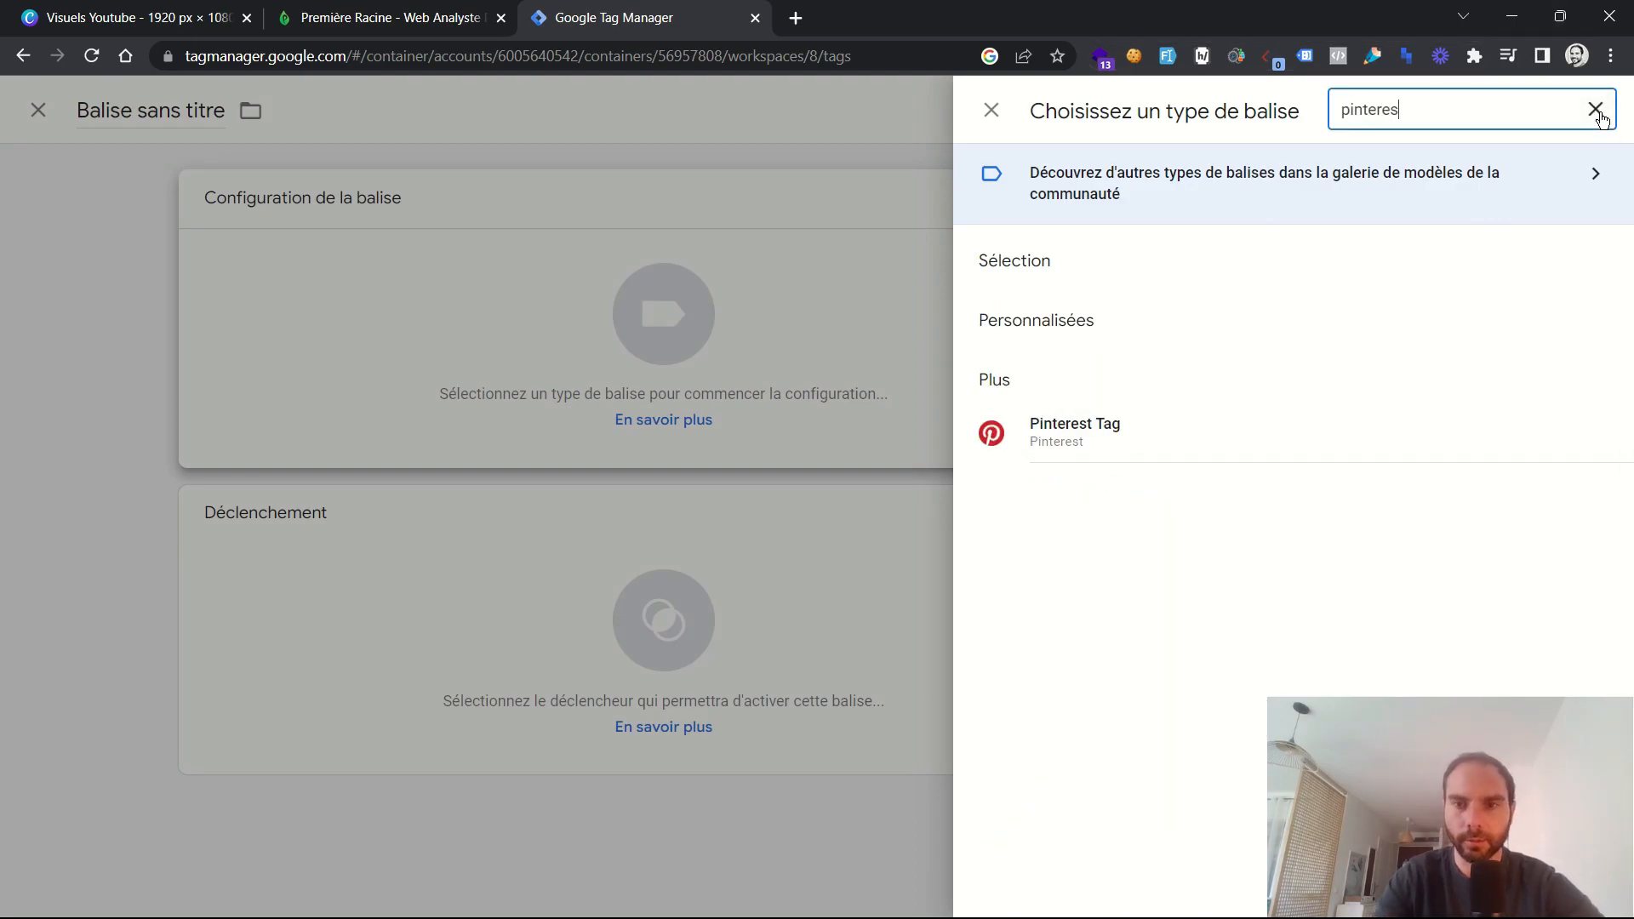
click(1069, 438)
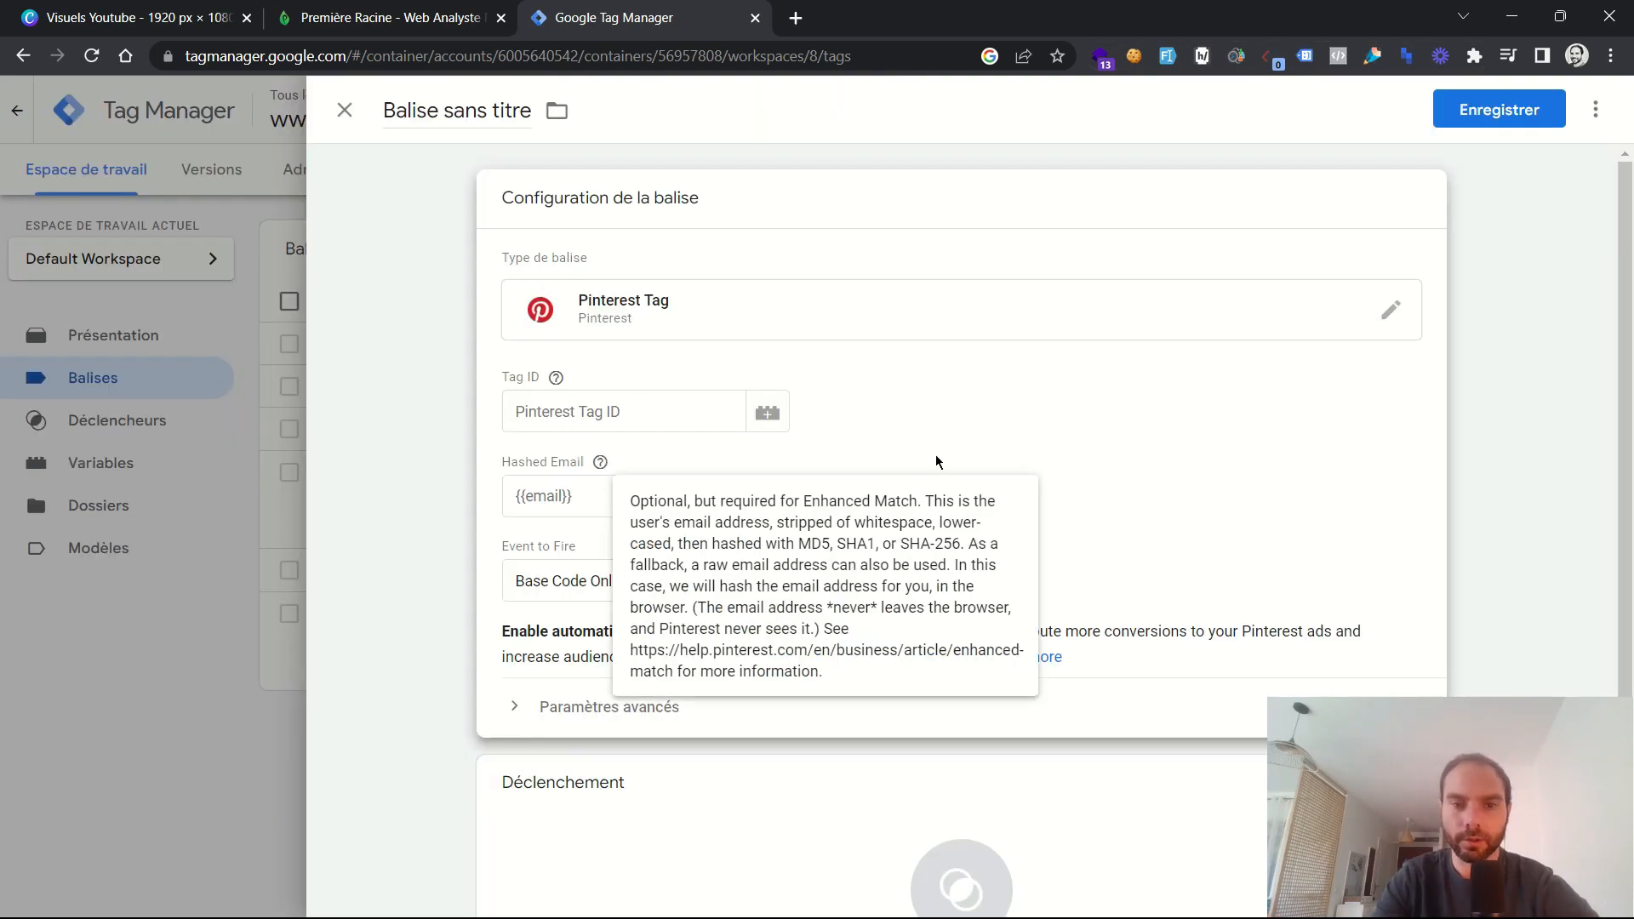
- Set the Pinterest tag's event to fire to Page Visit and replace that choice with Lead
click(770, 582)
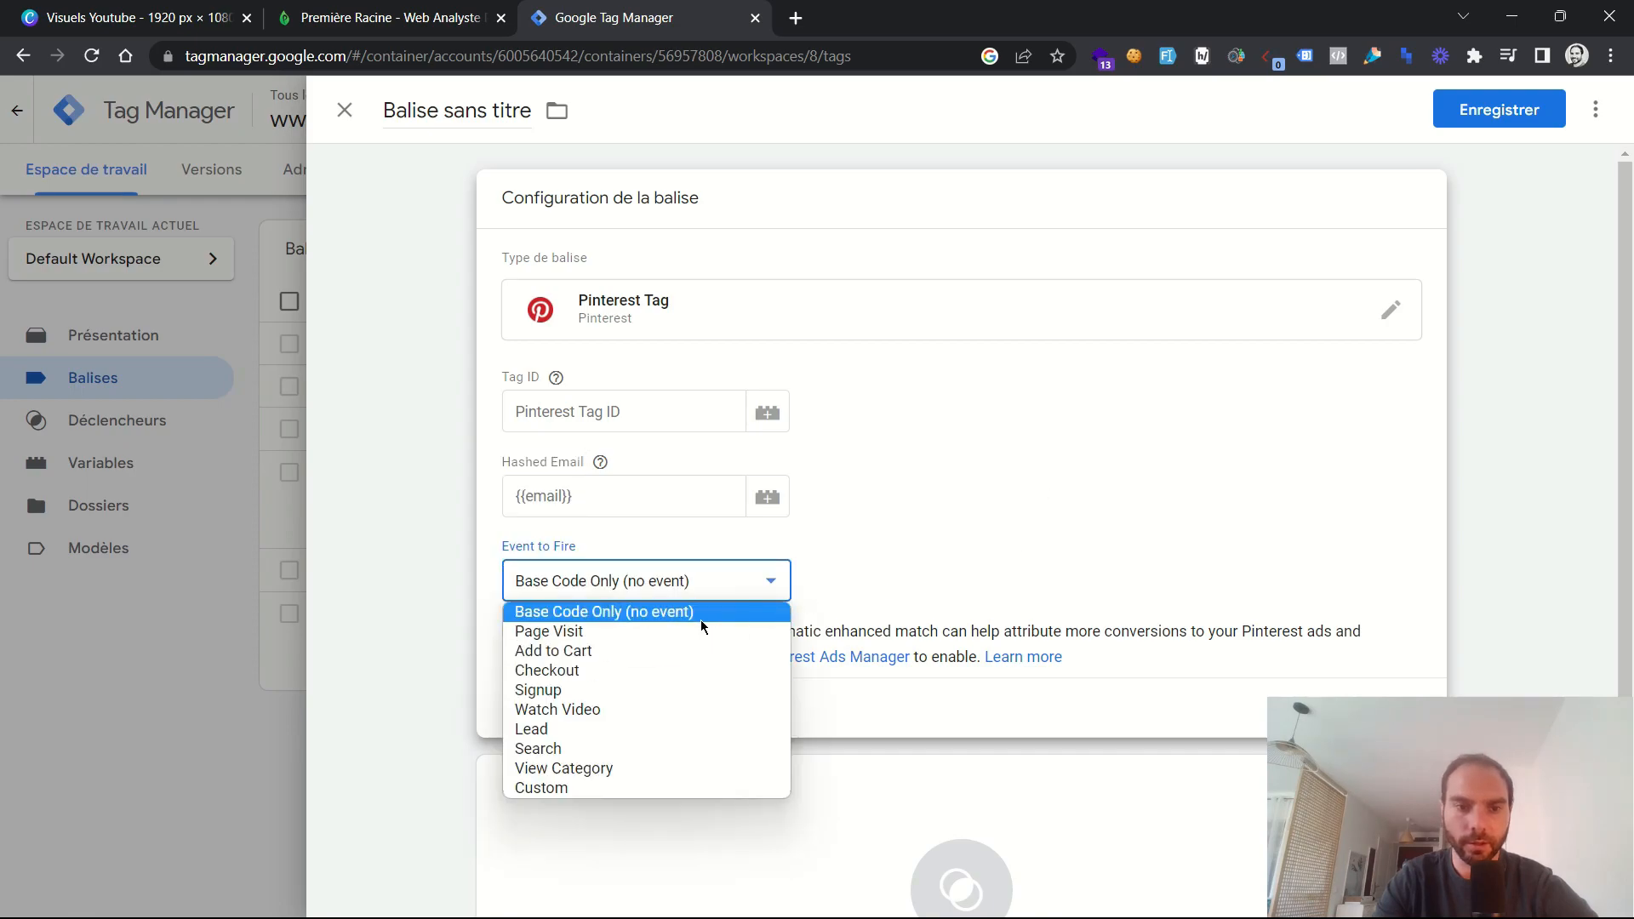
click(638, 630)
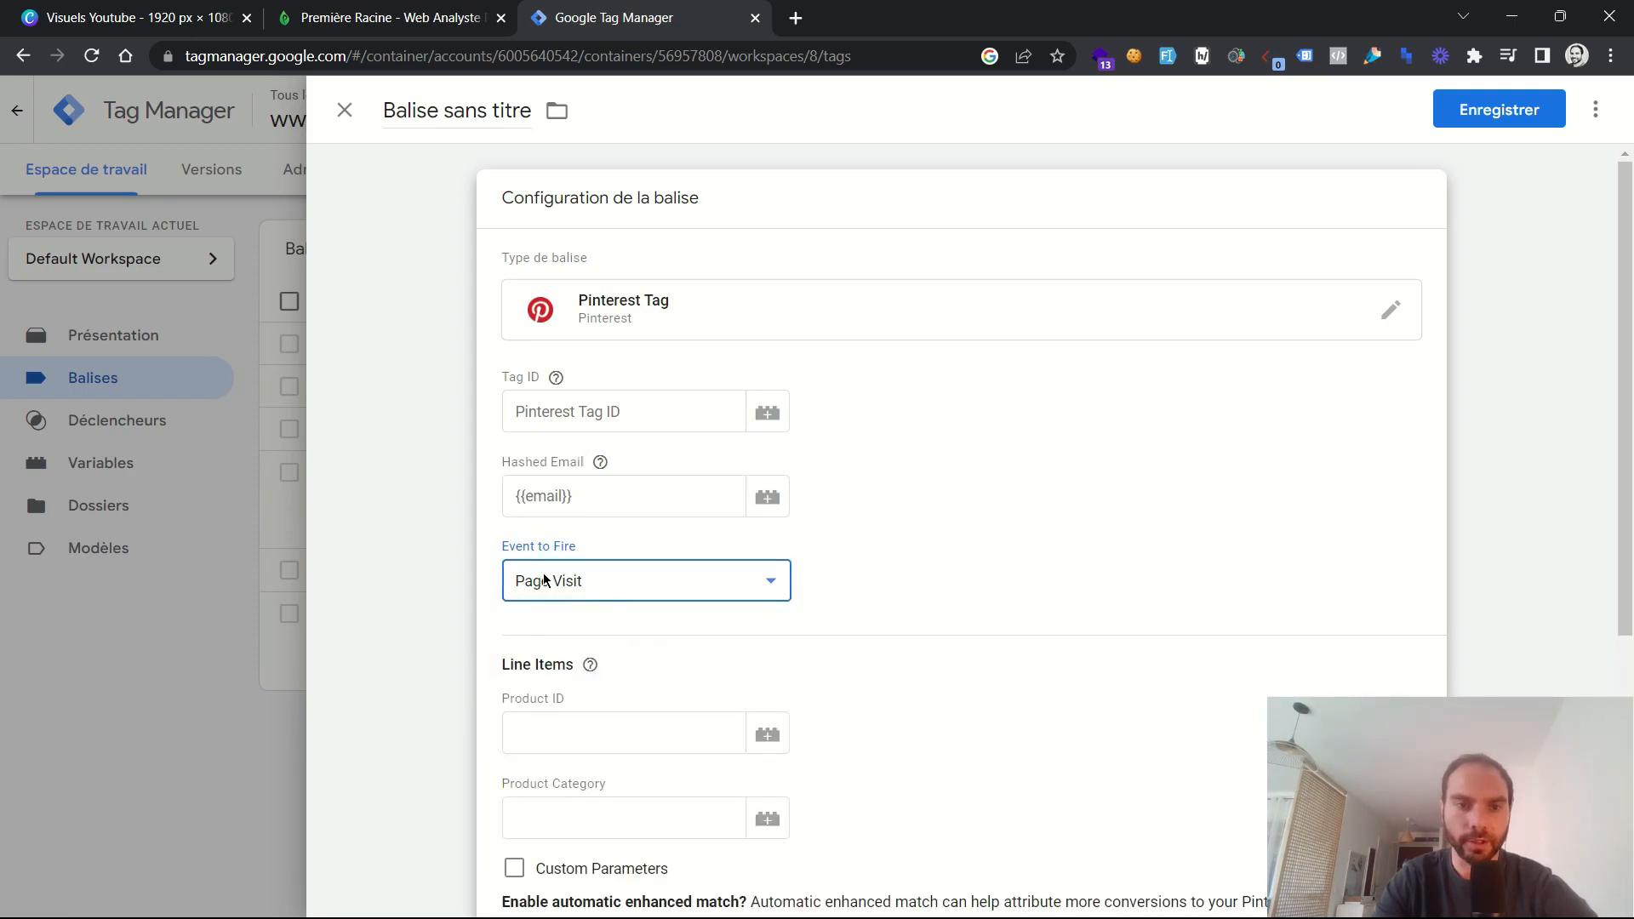
scroll(1038, 542, down, 3)
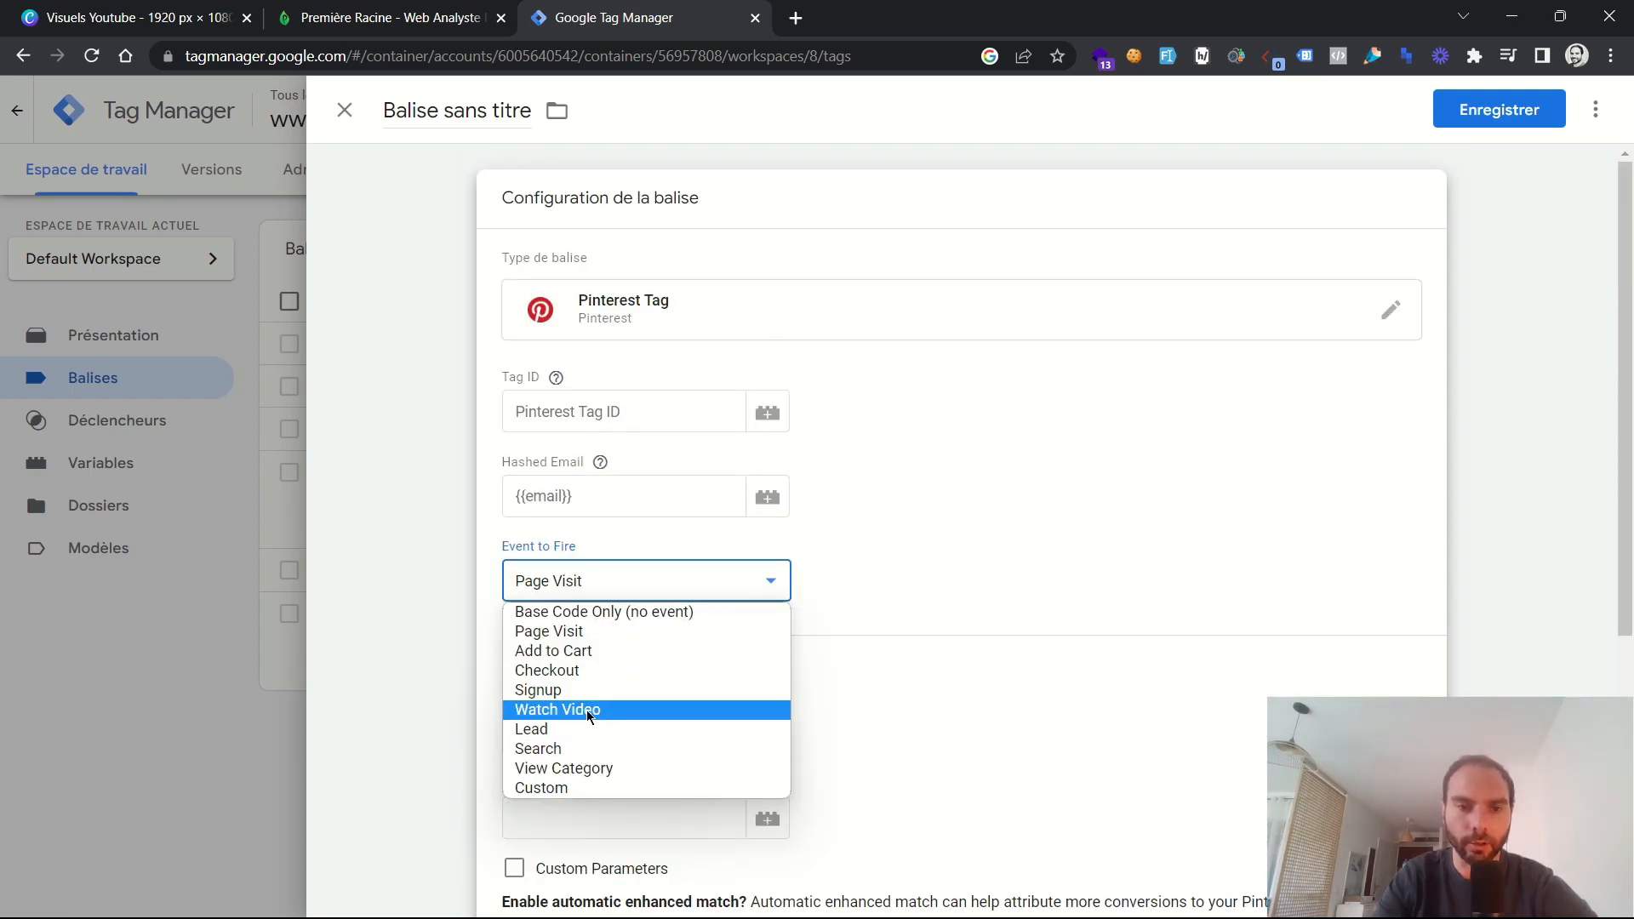
click(556, 730)
scroll(1024, 572, down, 3)
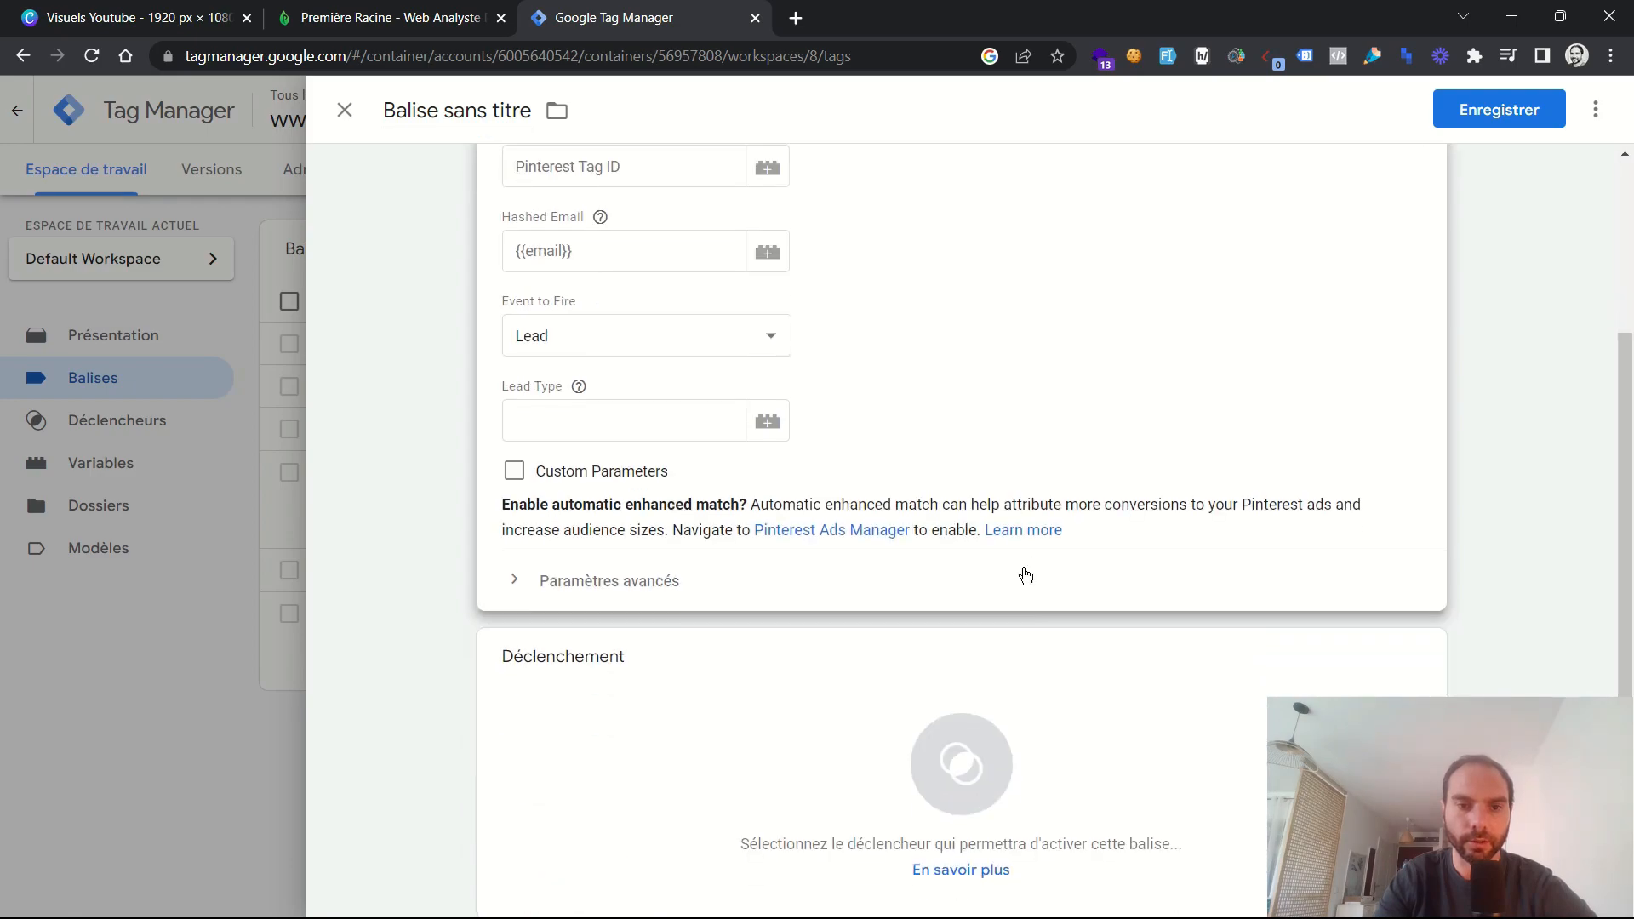
- View the triggers available for the Pinterest tag and leave the list without choosing one
scroll(1025, 576, down, 1)
click(937, 725)
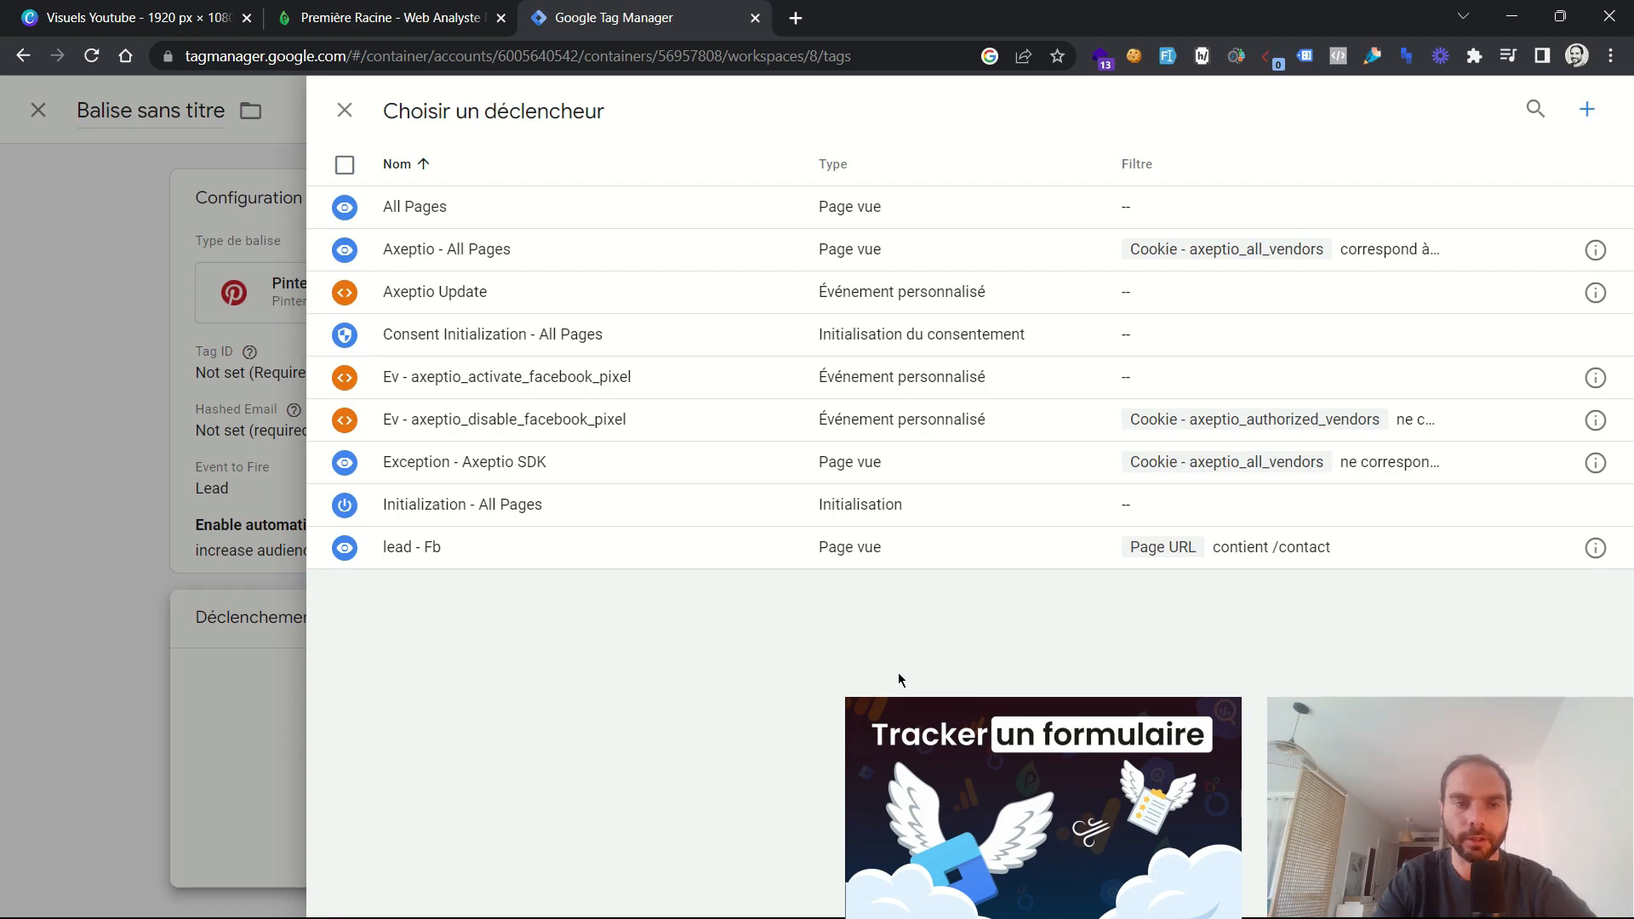
click(120, 573)
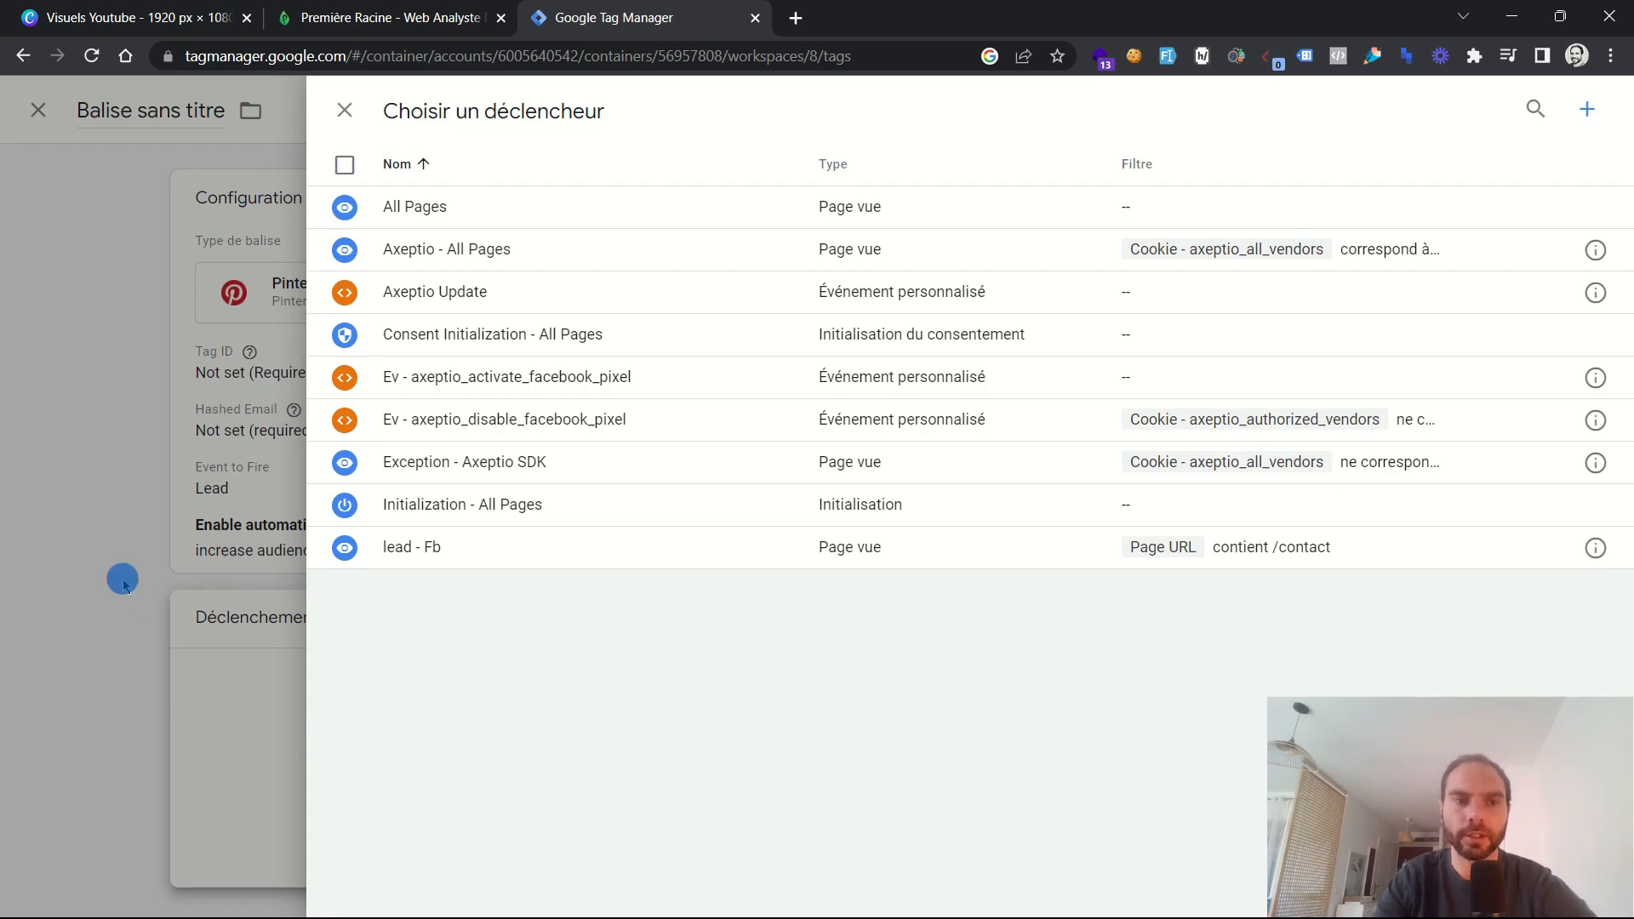
- Change the tag type to LinkedIn Insight by searching for "linked", and open the tag's trigger selection
click(1342, 328)
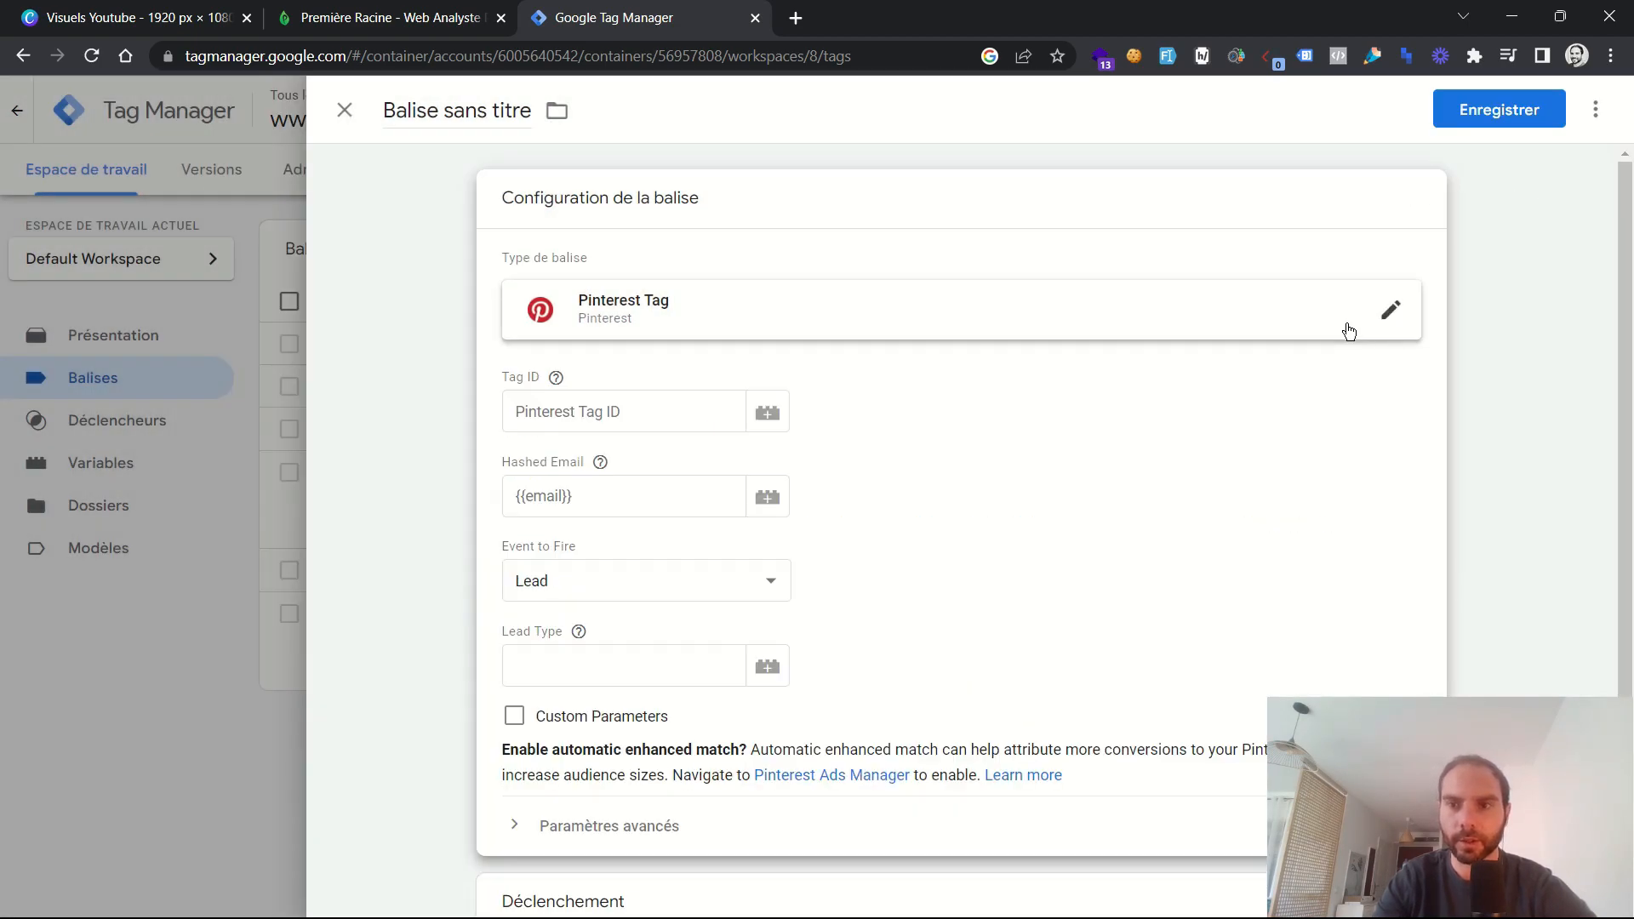
click(1355, 325)
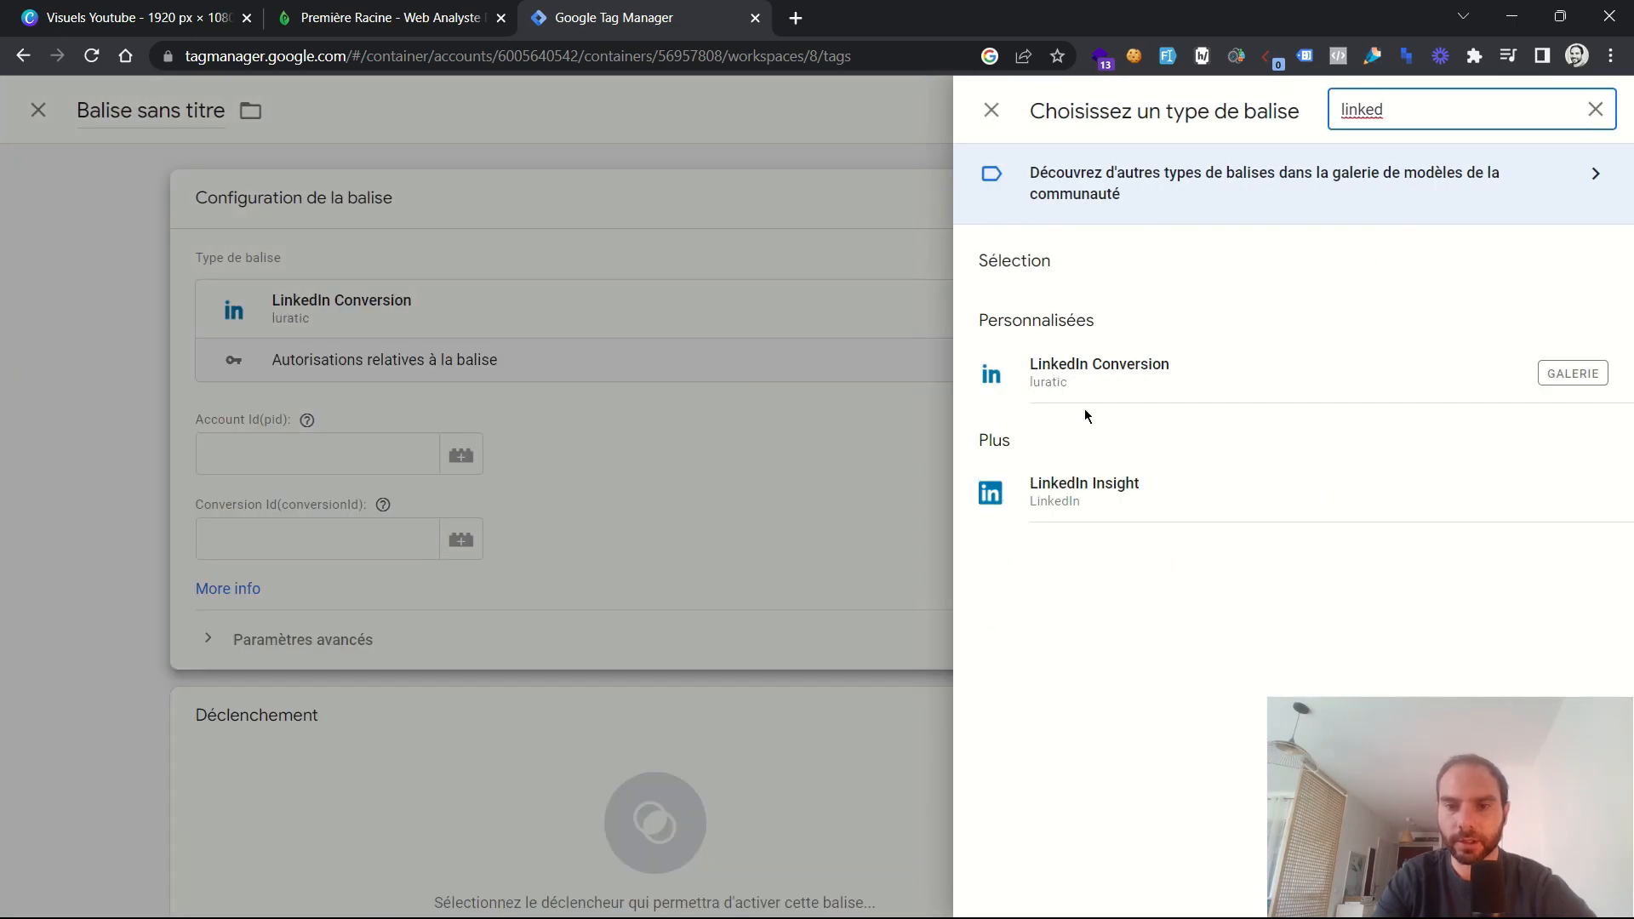
click(1093, 483)
click(561, 411)
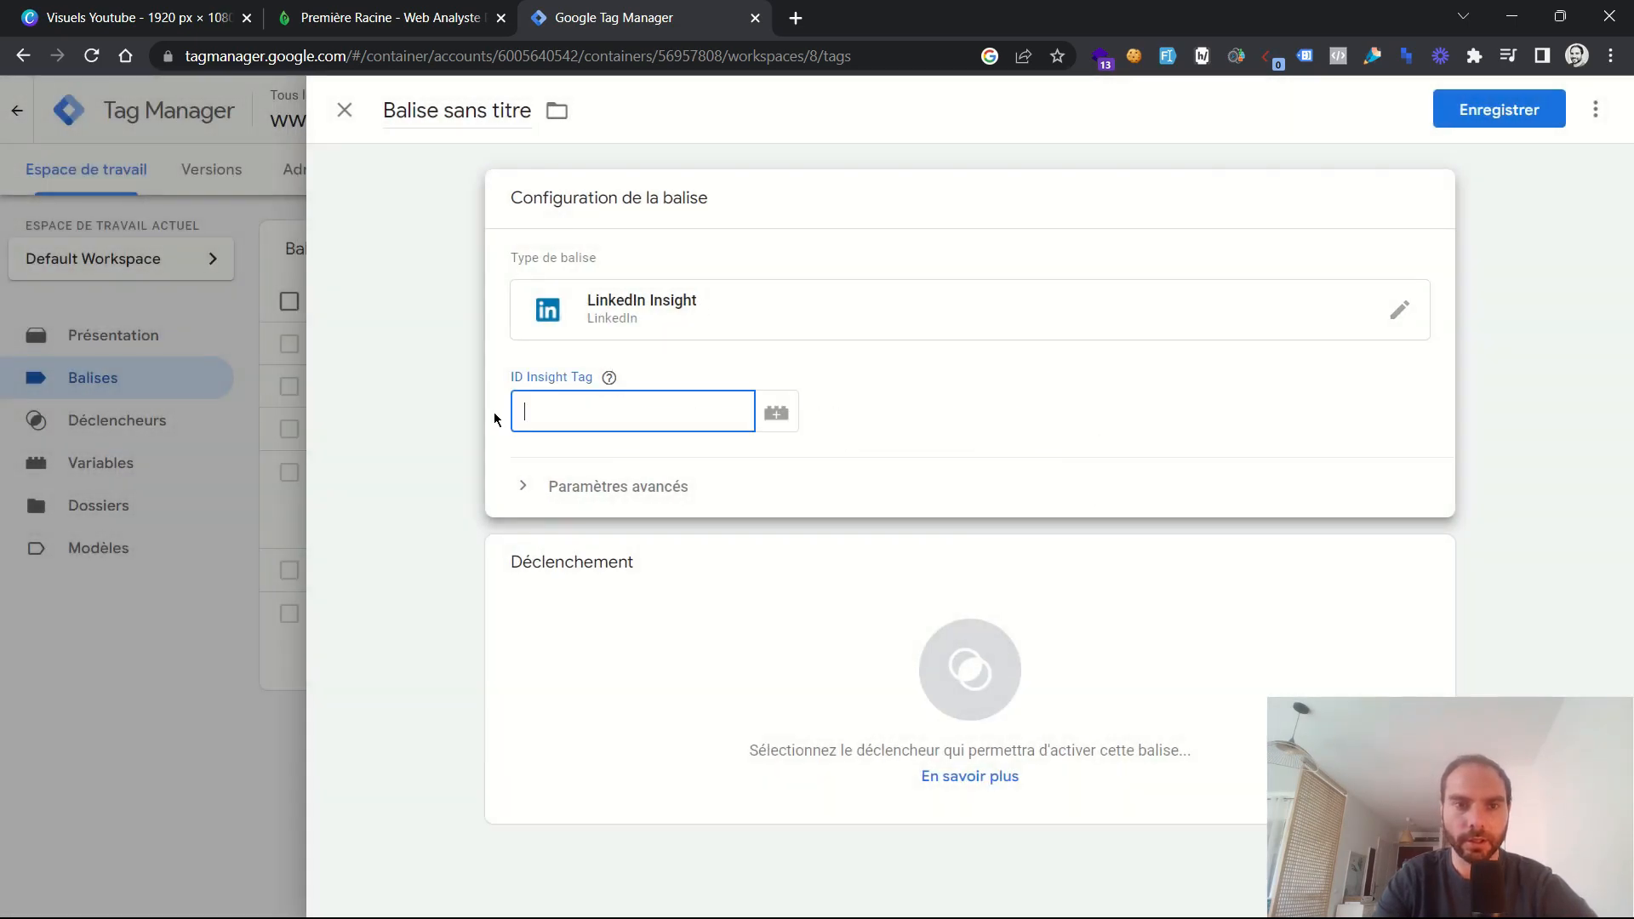
click(609, 378)
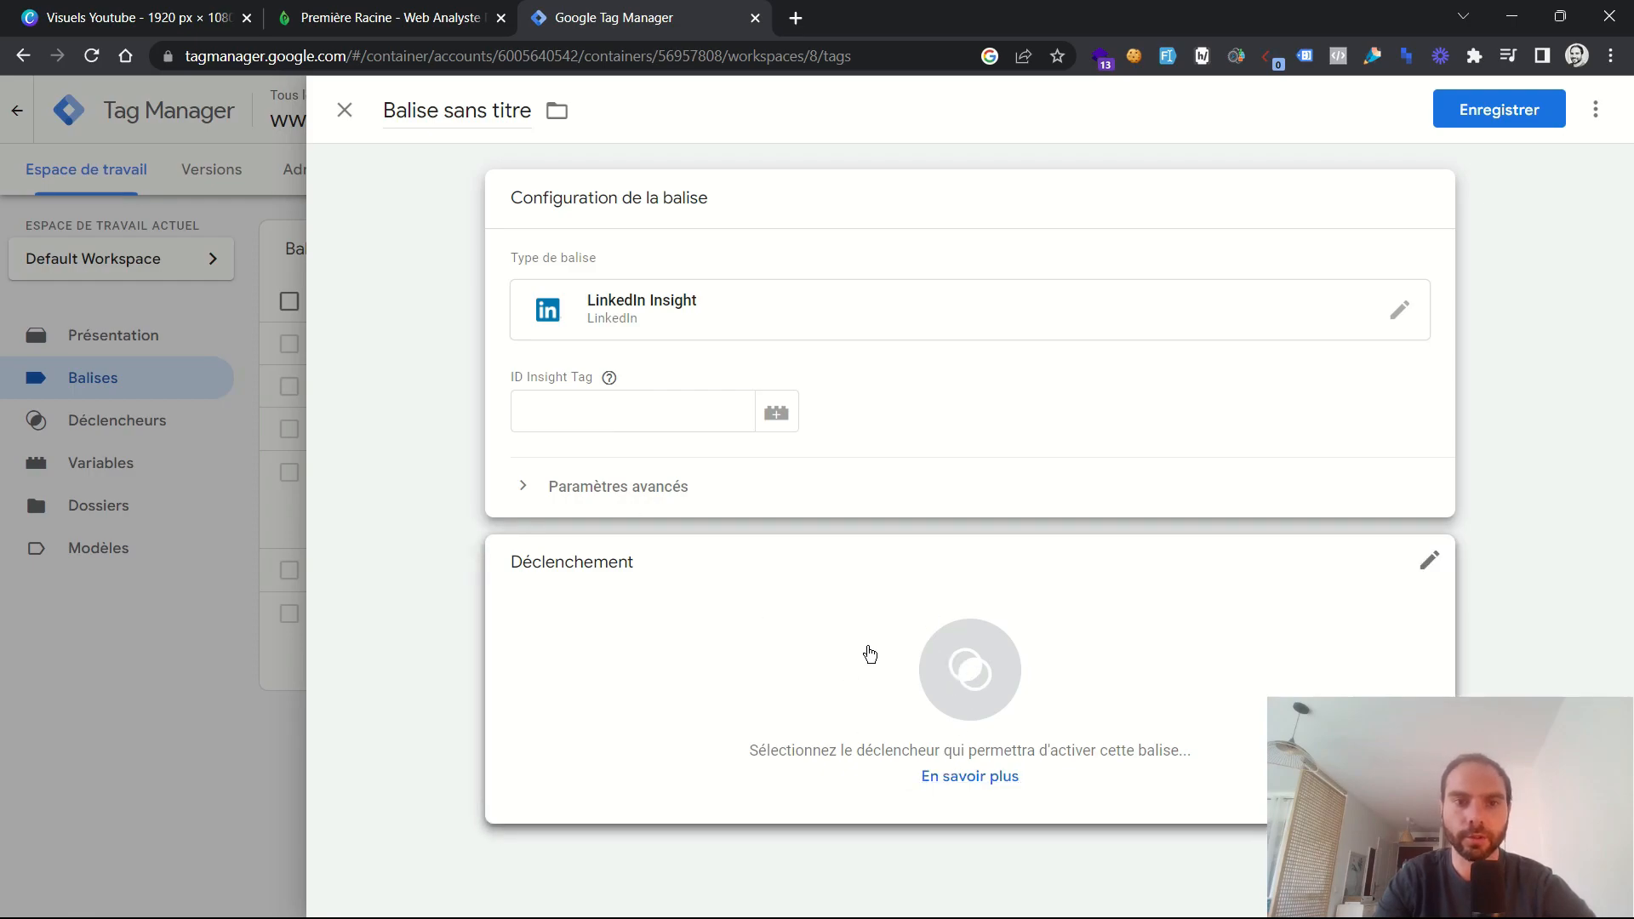
click(930, 660)
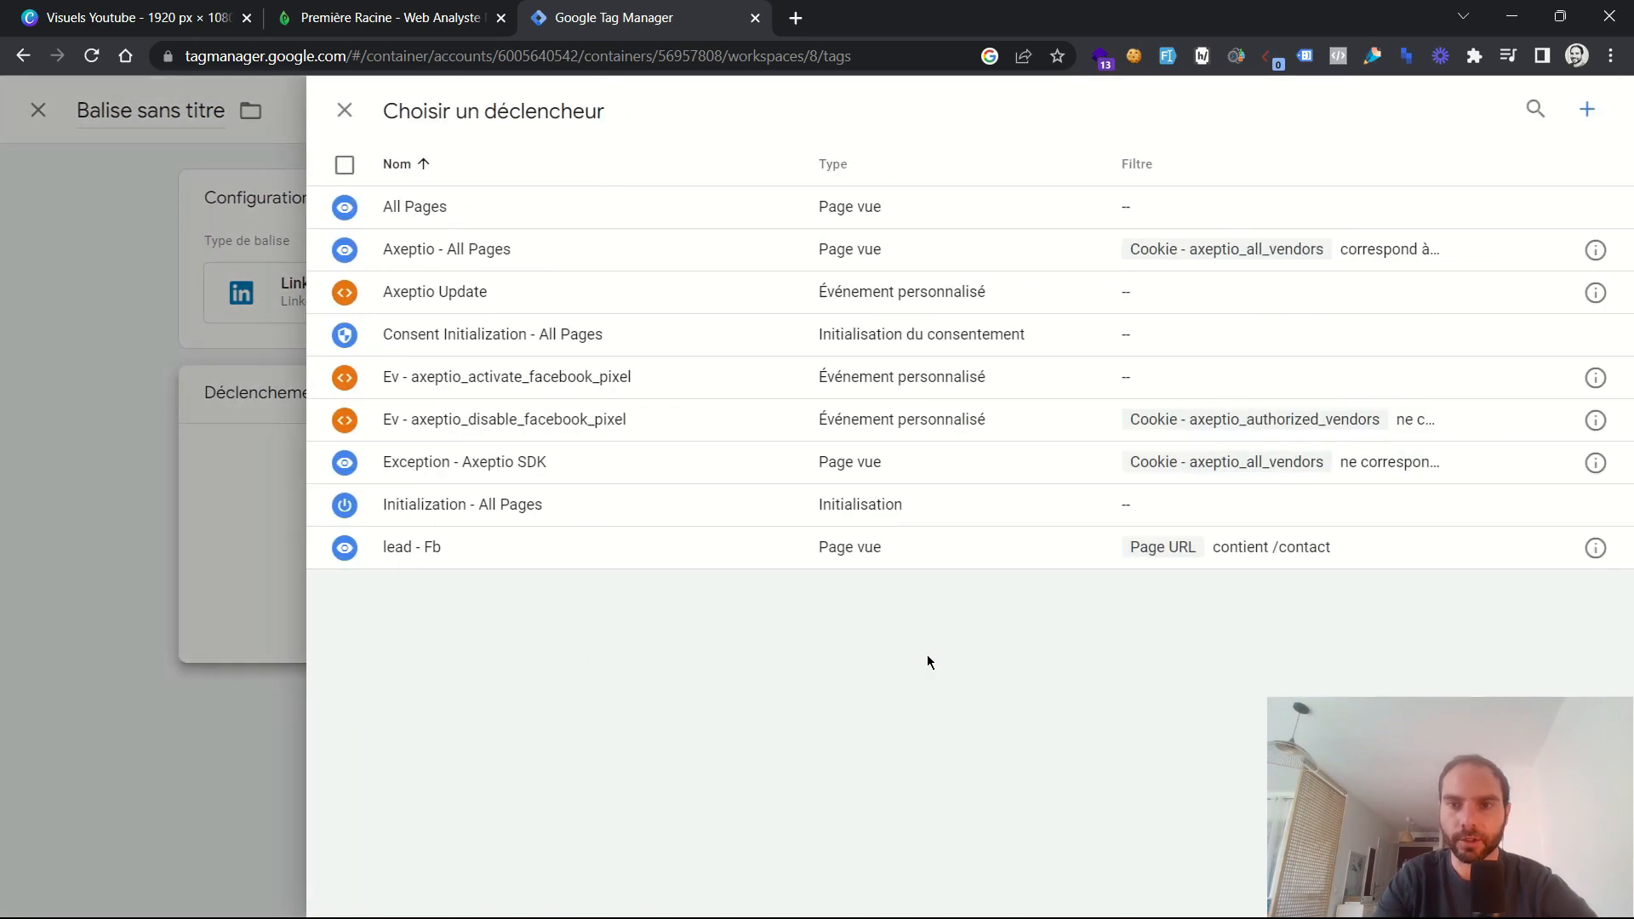
click(1535, 105)
click(1056, 468)
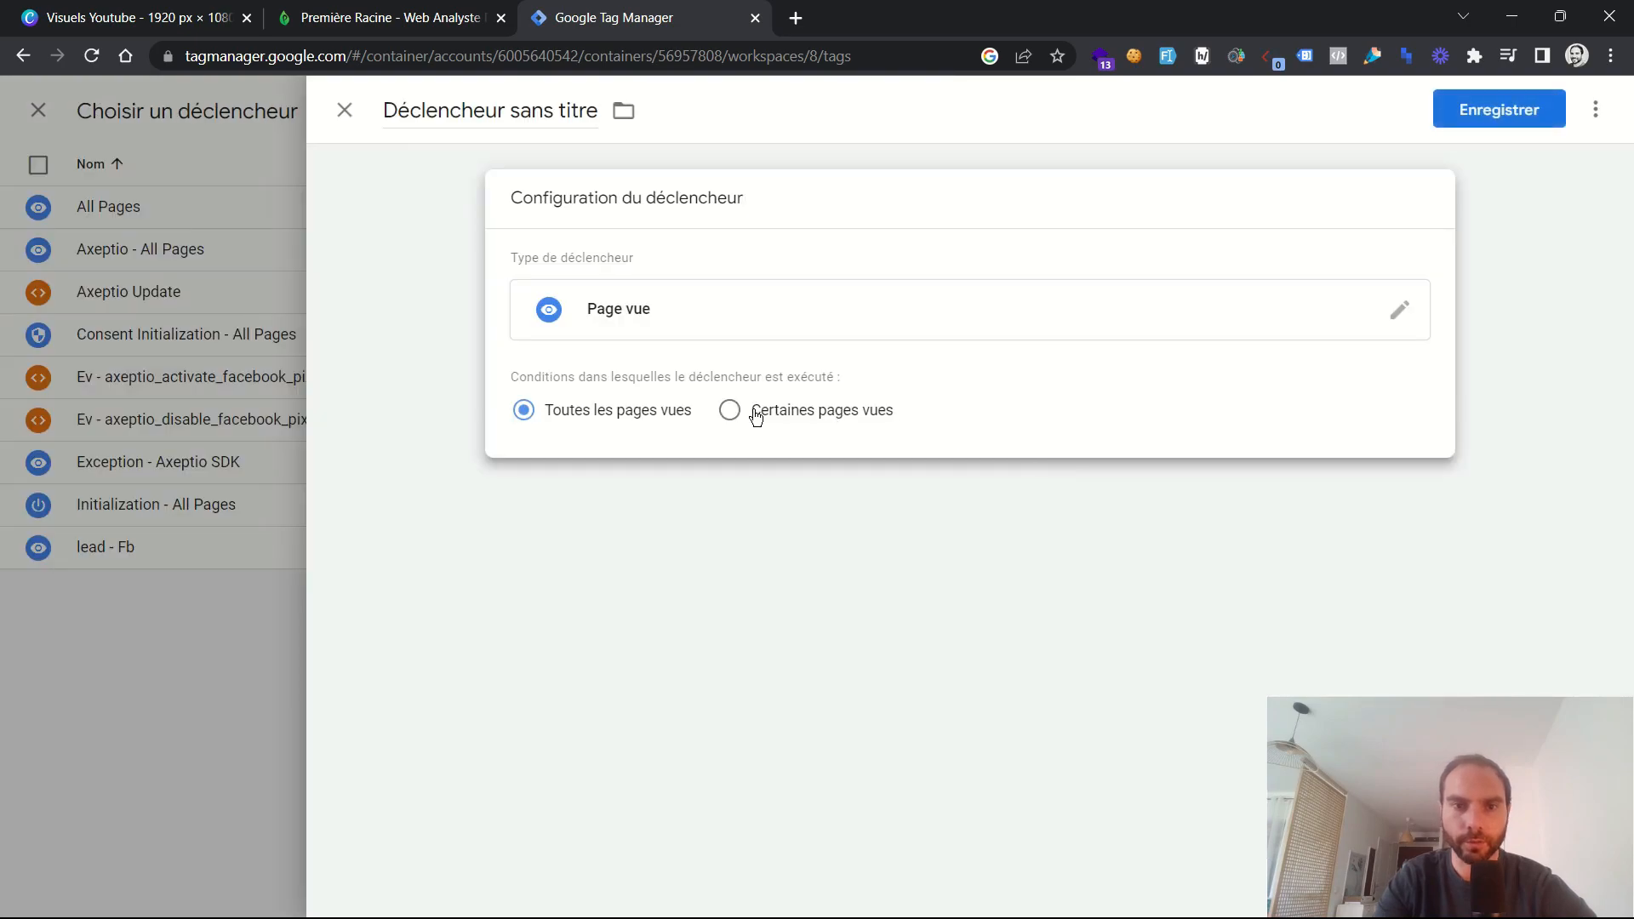
click(341, 113)
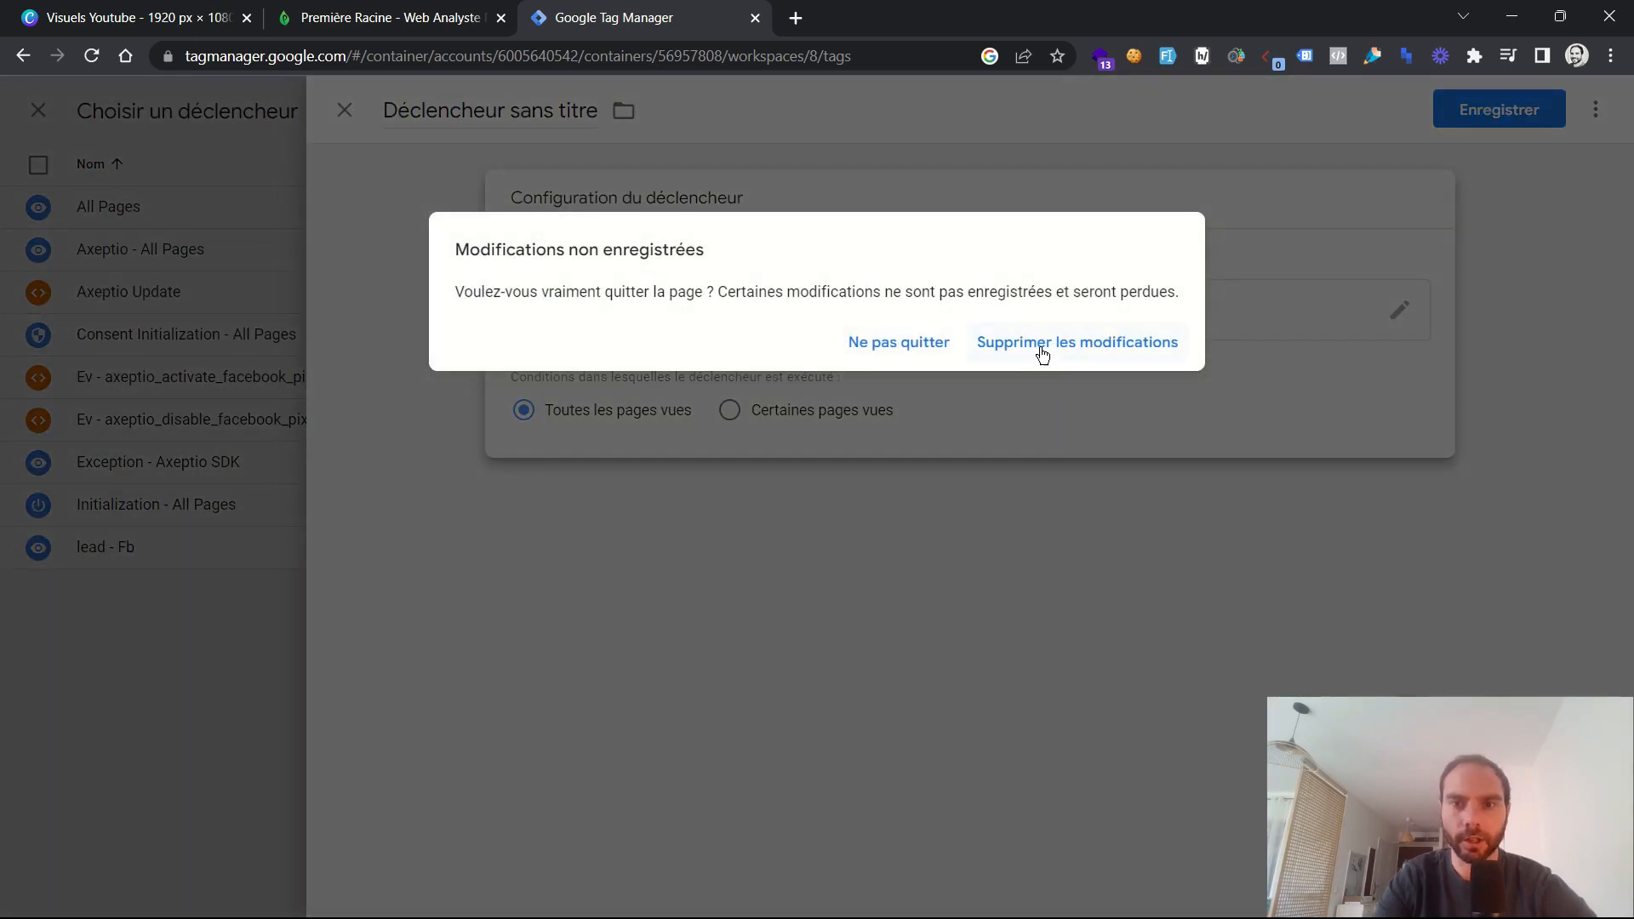
click(1039, 345)
- Assign the All Pages trigger to the LinkedIn Insight tag and reopen the tag's configuration
click(417, 207)
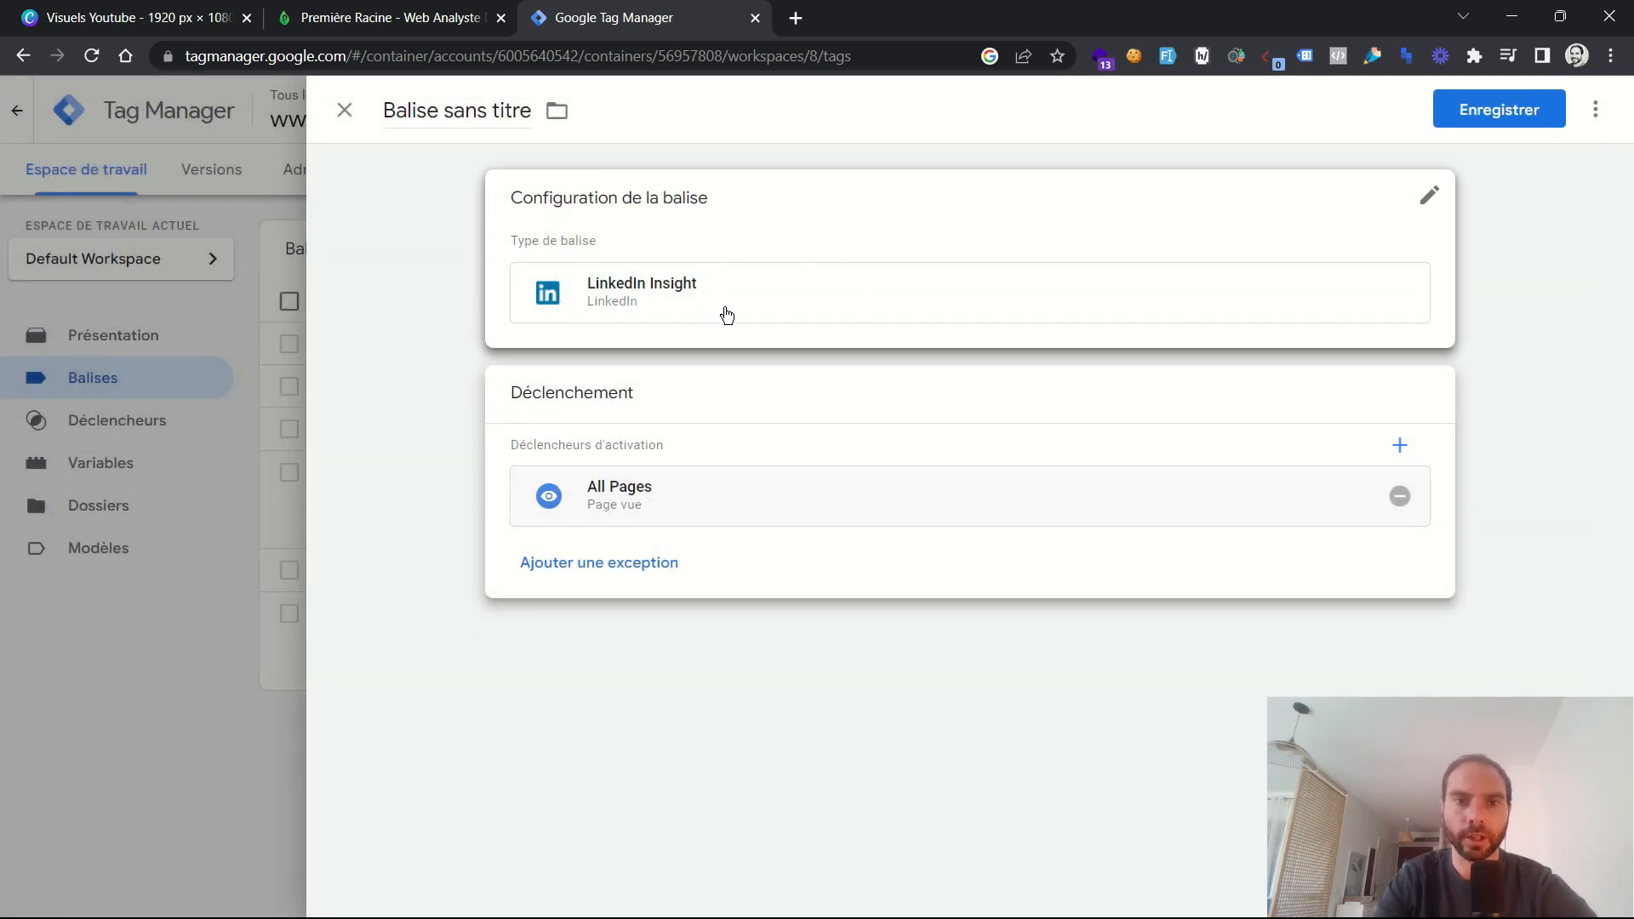
click(796, 298)
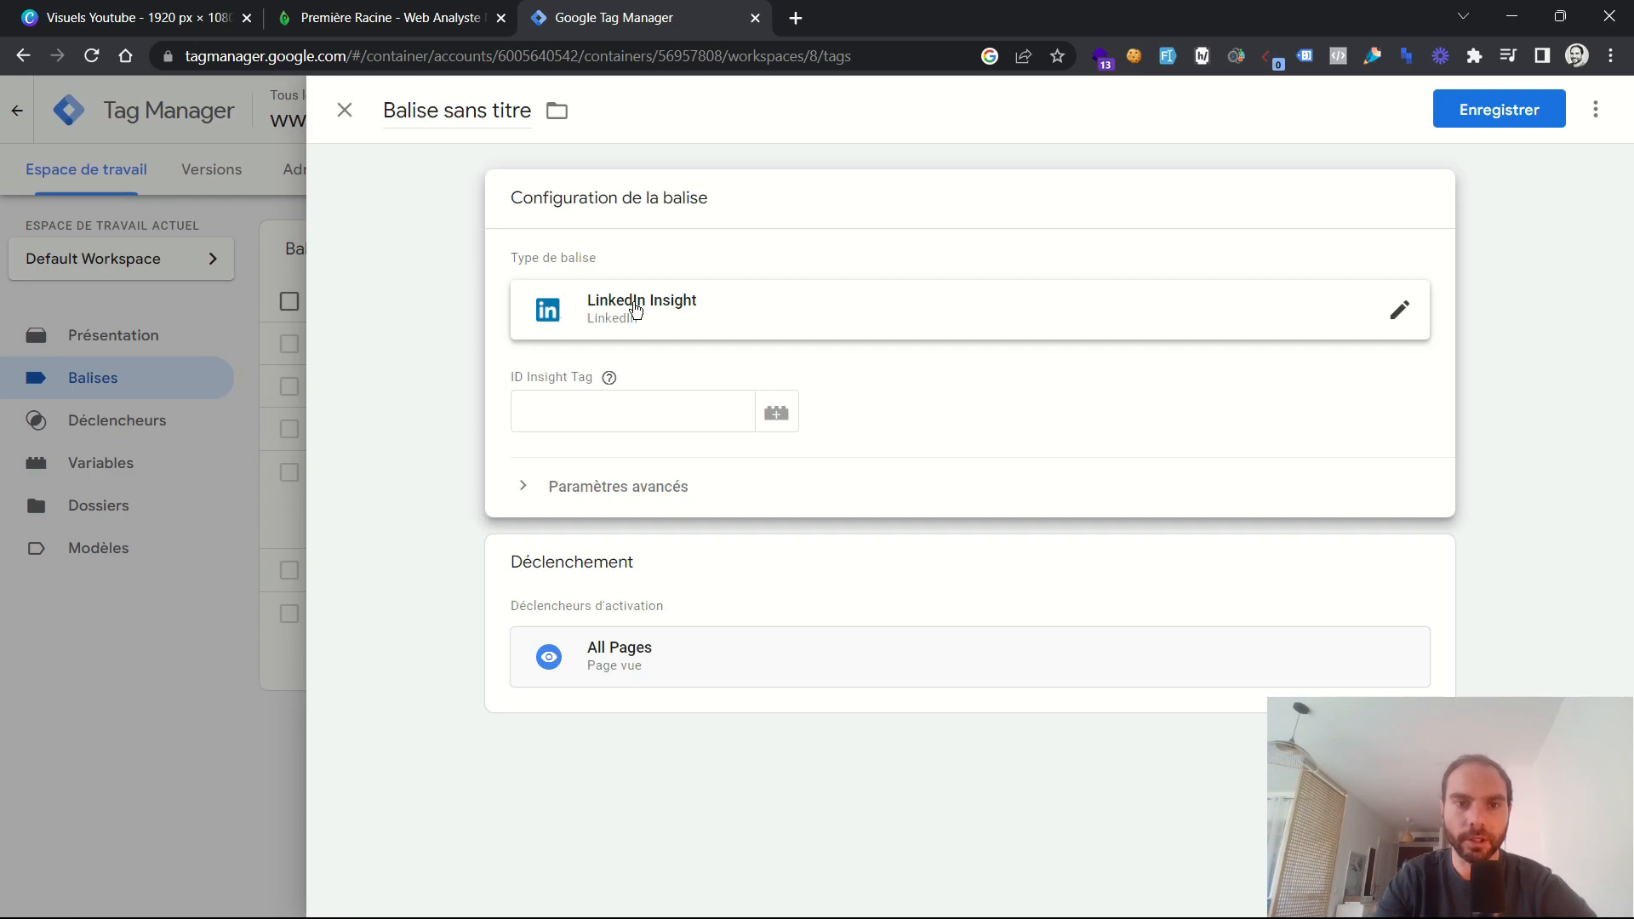
- Change the tag type to the LinkedIn Conversion gallery template, leave its ID fields empty and open the triggering section for editing
click(1398, 311)
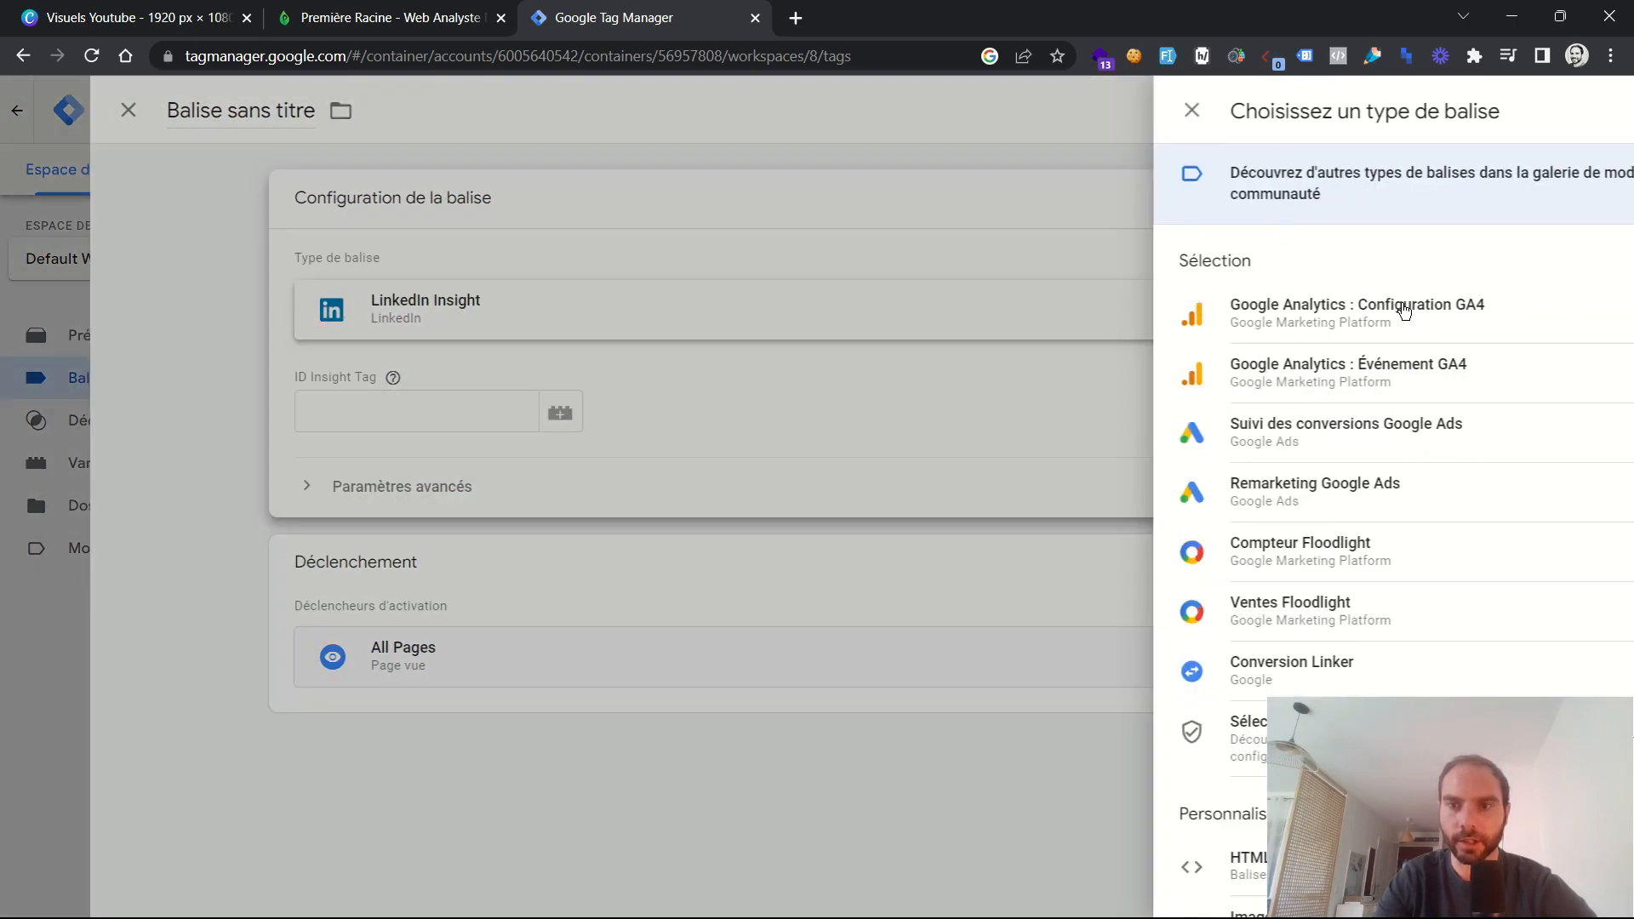
scroll(1168, 672, down, 5)
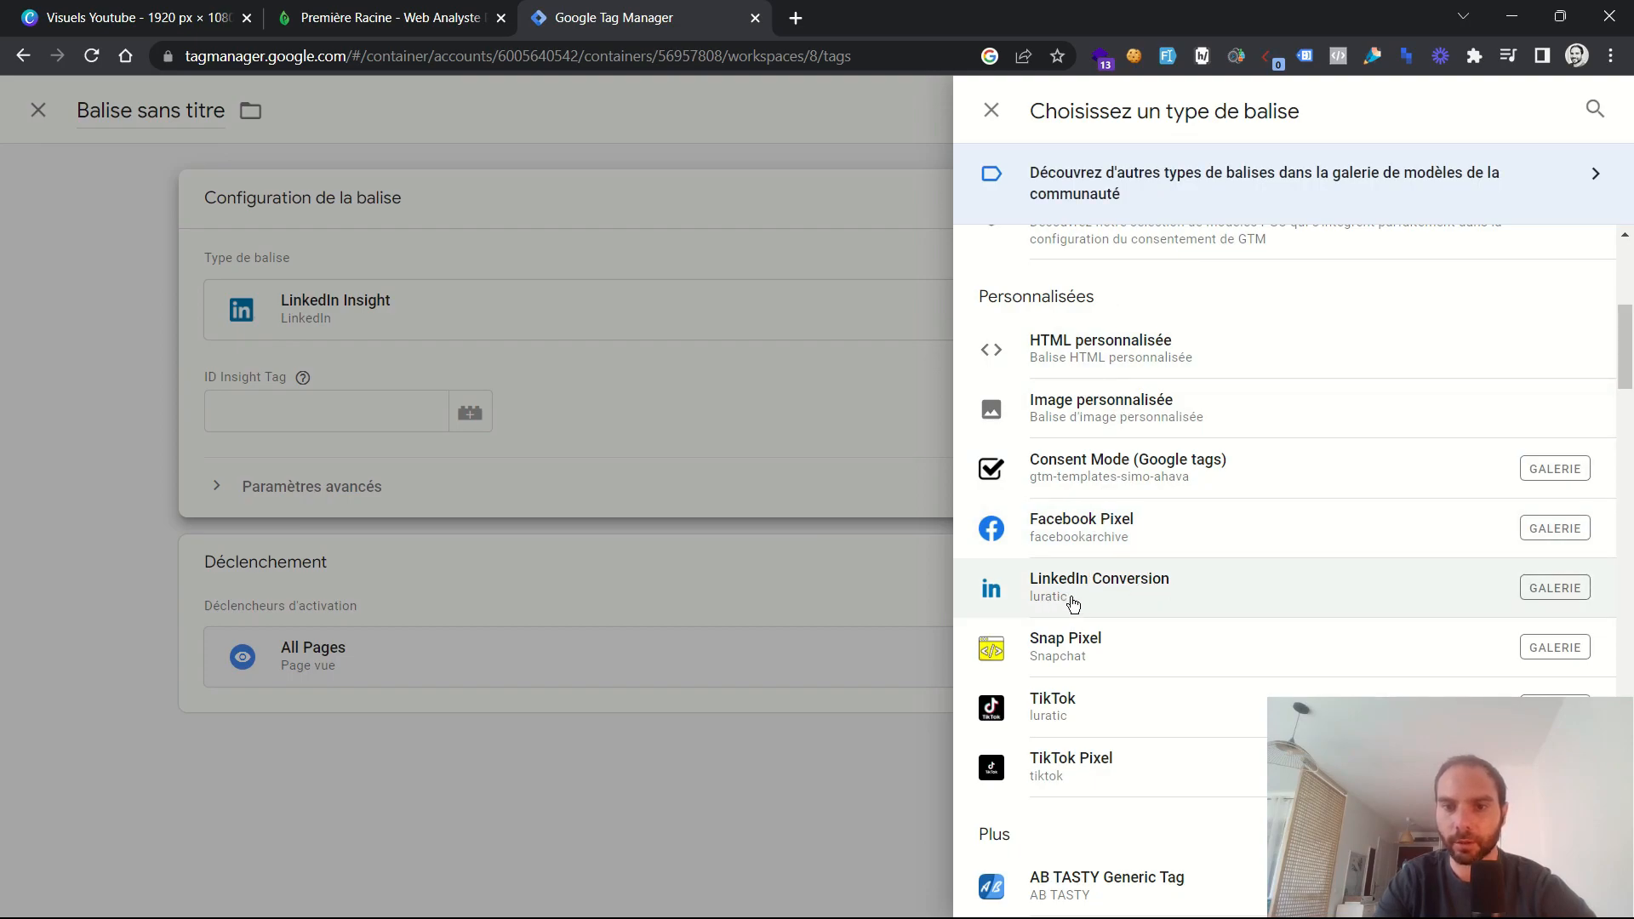
click(1071, 601)
click(598, 458)
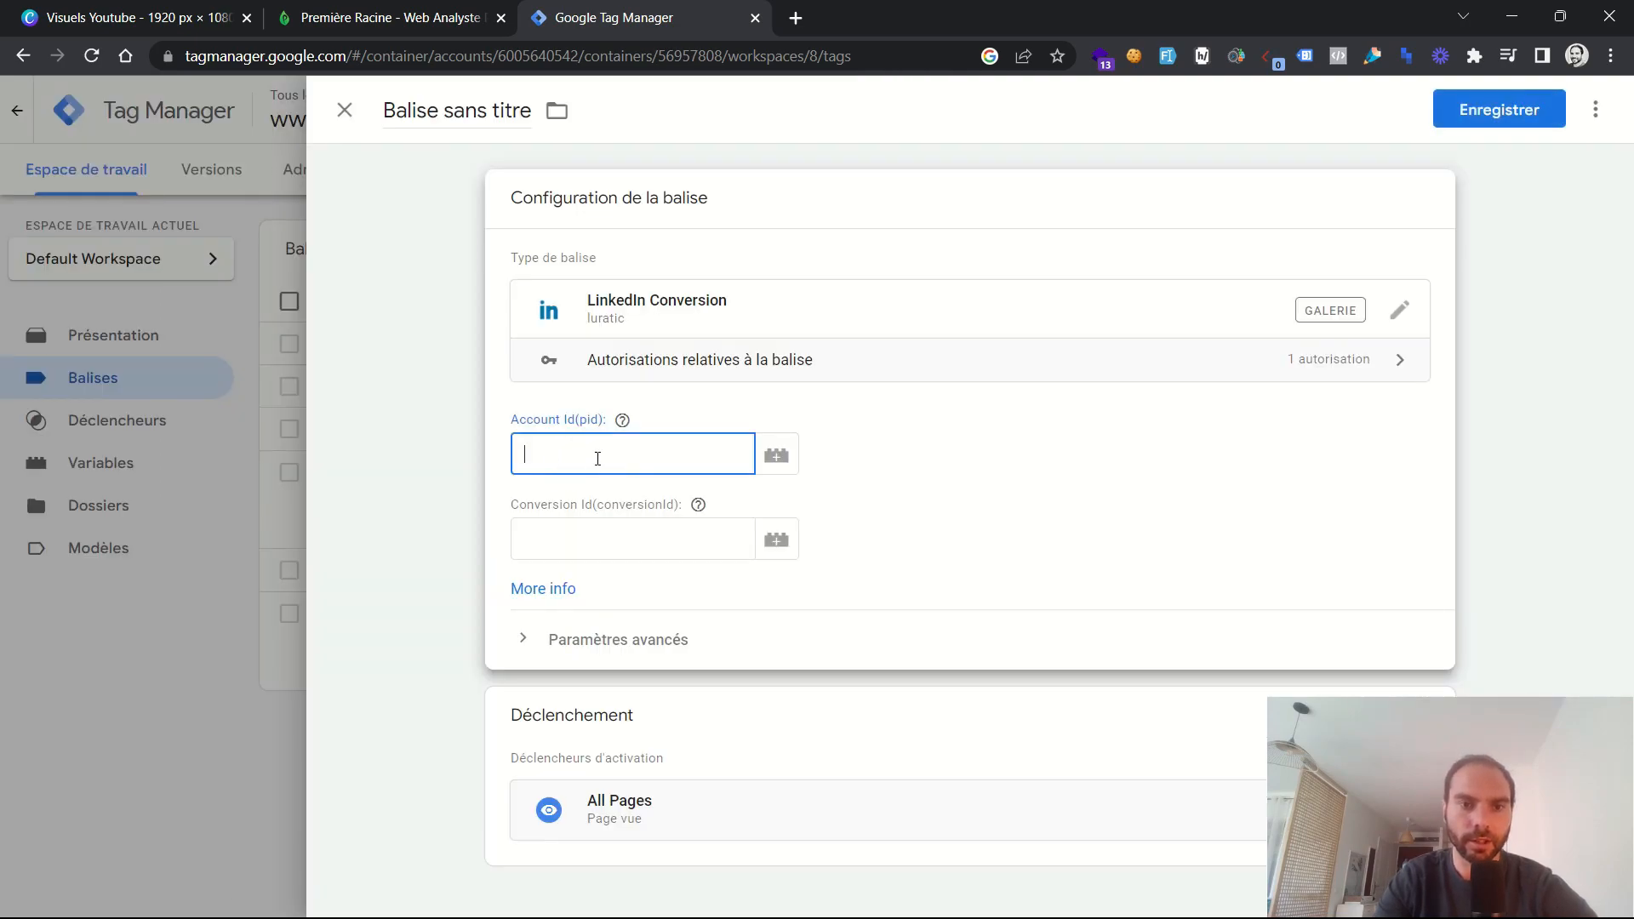
click(605, 538)
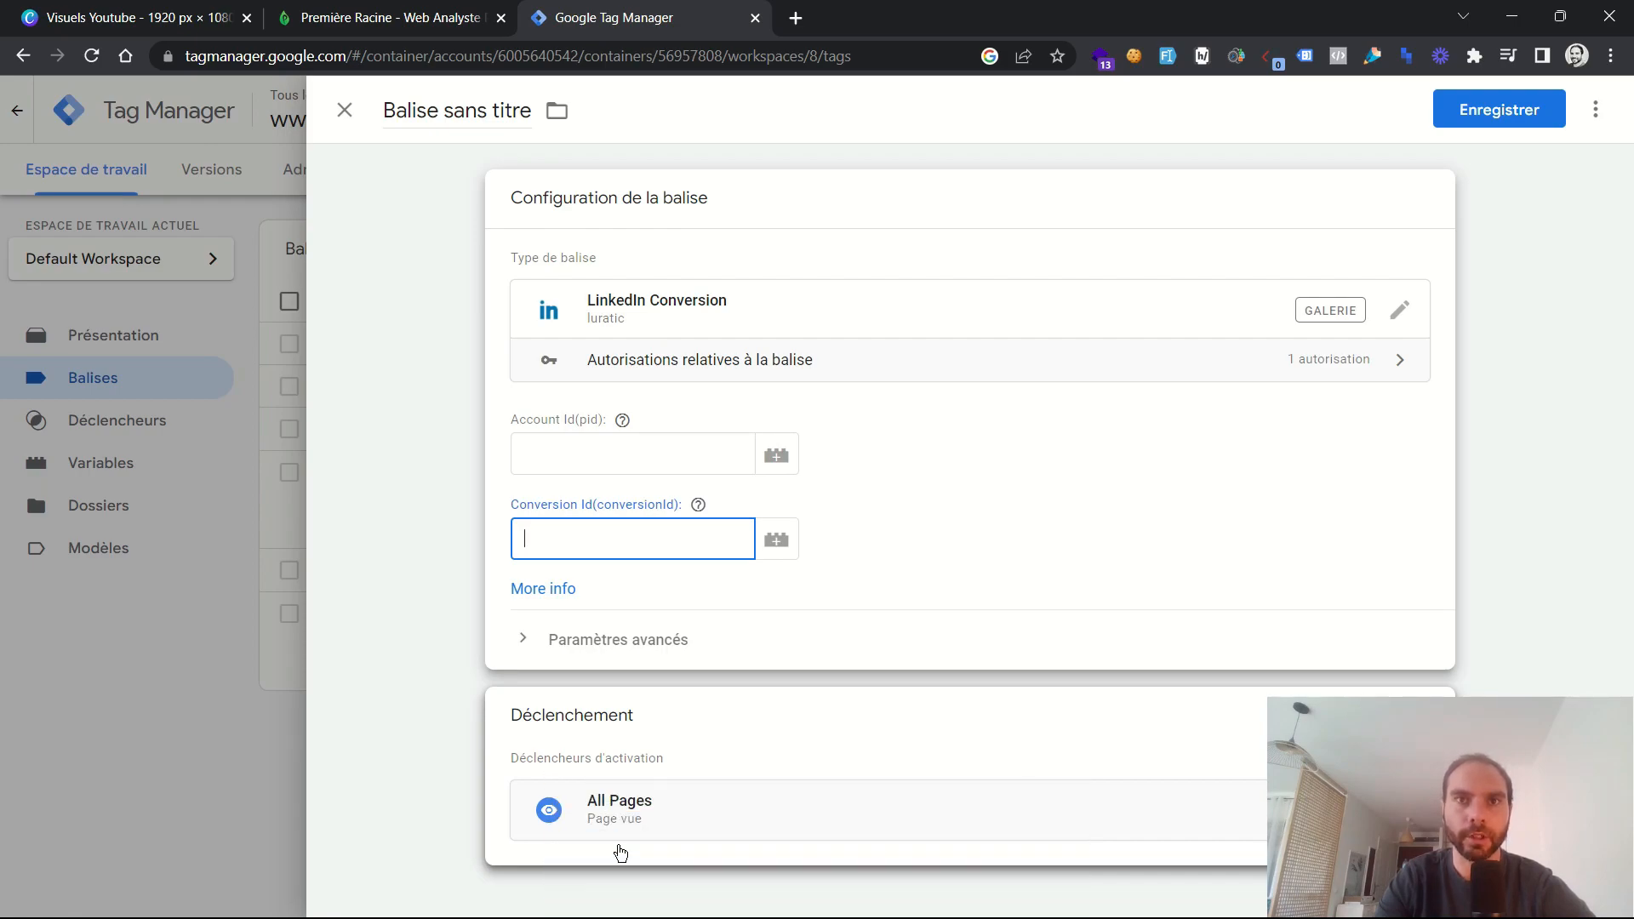
click(620, 852)
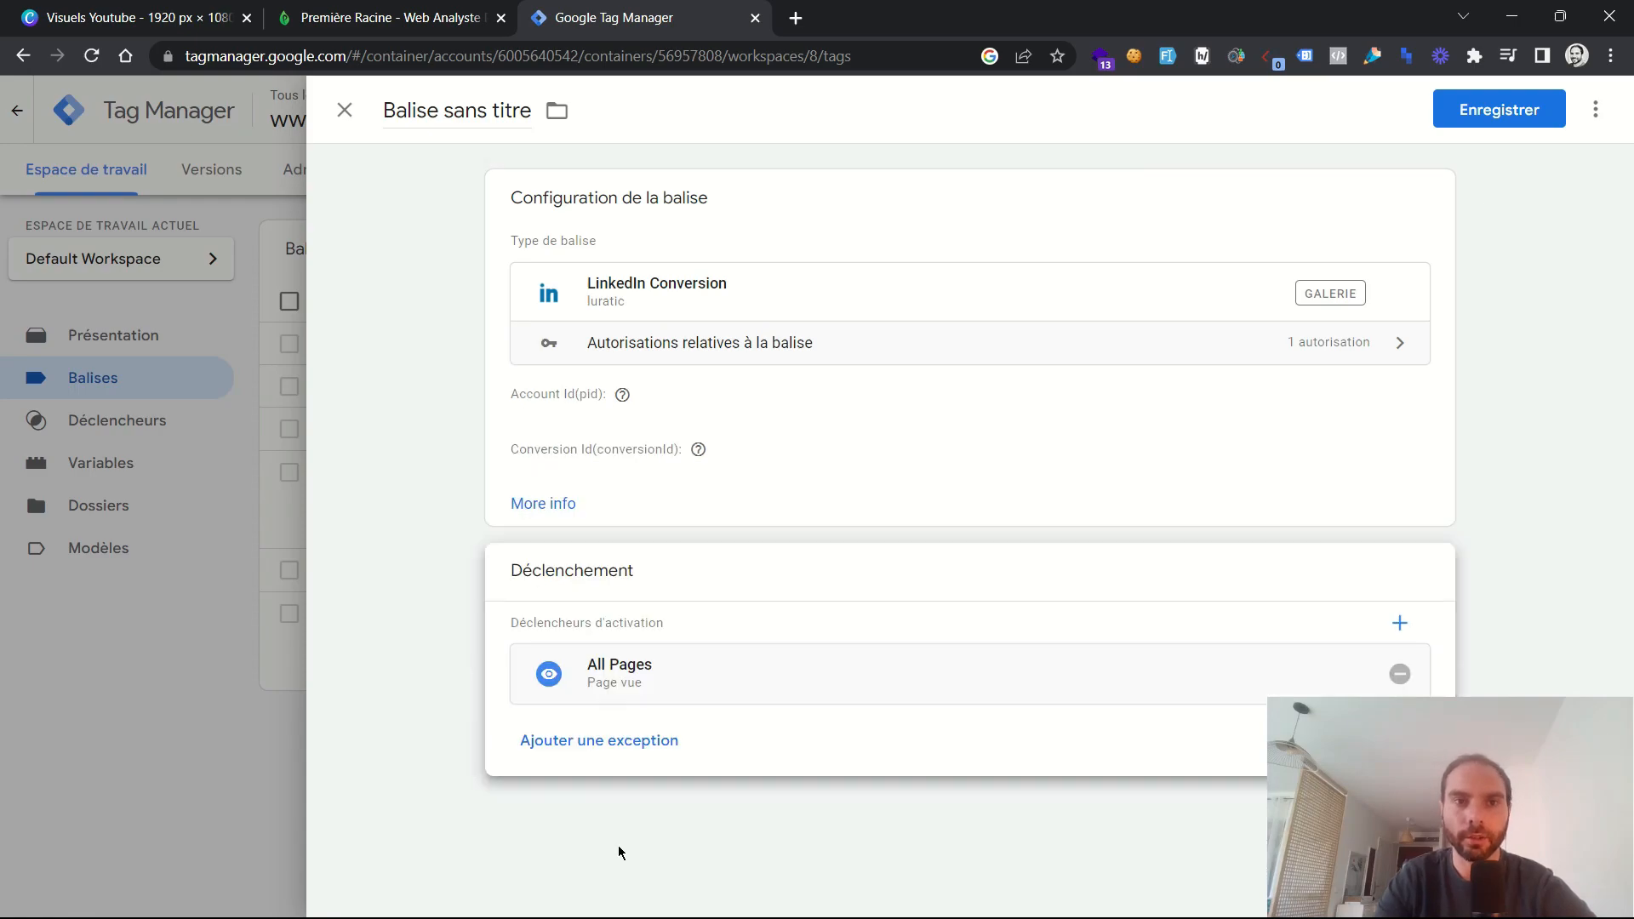